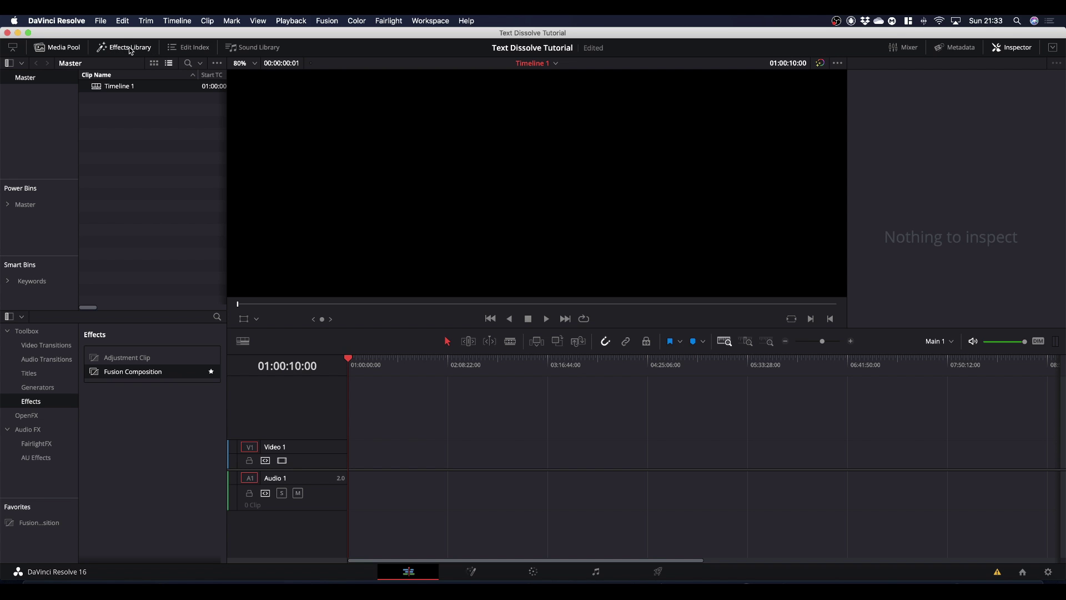
Step: Add a Fusion Composition effect to the Video 1 track and move the clip to the start of the timeline
{"action": "left_click", "coordinate": [131, 49]}
{"action": "left_click", "coordinate": [131, 50]}
{"action": "left_click_drag", "start_coordinate": [133, 375], "coordinate": [367, 463]}
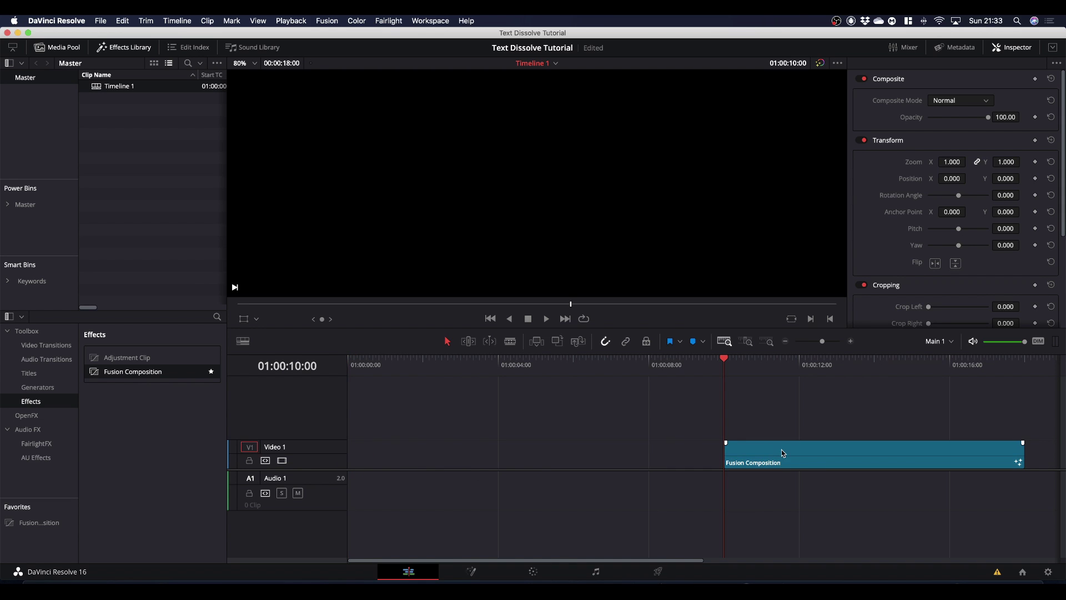
{"action": "left_click_drag", "start_coordinate": [796, 455], "coordinate": [422, 494]}
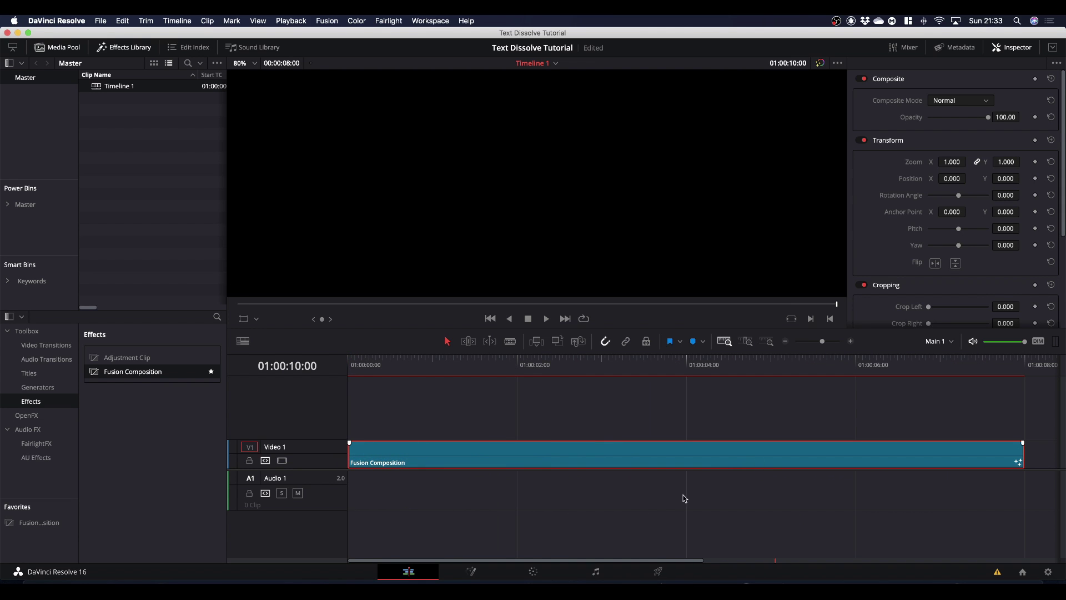
Step: Extend the end of the Fusion Composition clip to 01:00:10:00 and set the playhead to 01:00:00:15
{"action": "left_click_drag", "start_coordinate": [659, 562], "coordinate": [782, 561]}
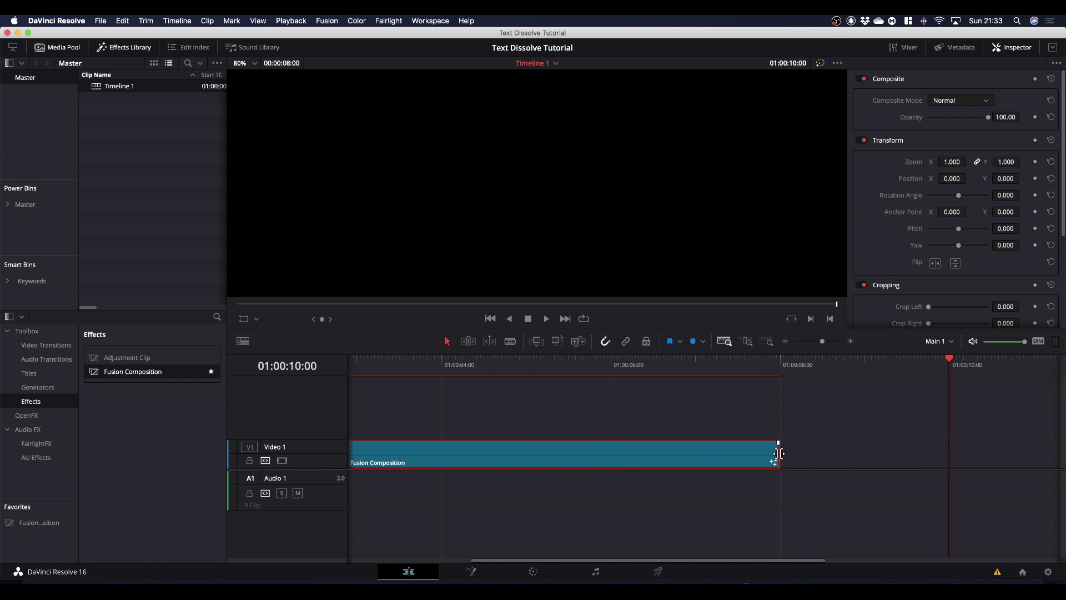
{"action": "left_click_drag", "start_coordinate": [776, 451], "coordinate": [942, 445]}
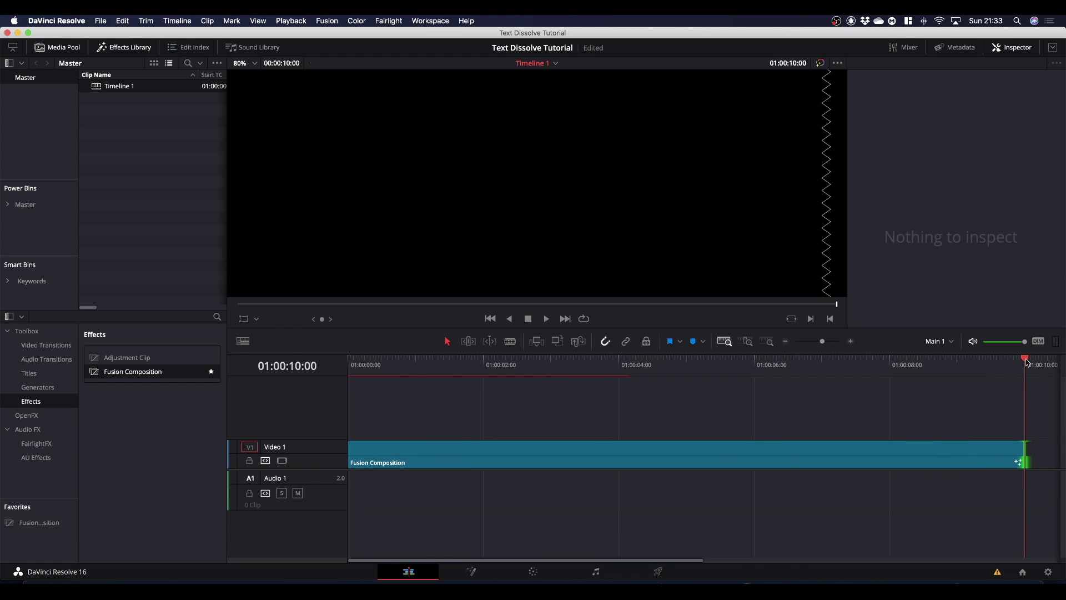
{"action": "left_click_drag", "start_coordinate": [1026, 360], "coordinate": [390, 394]}
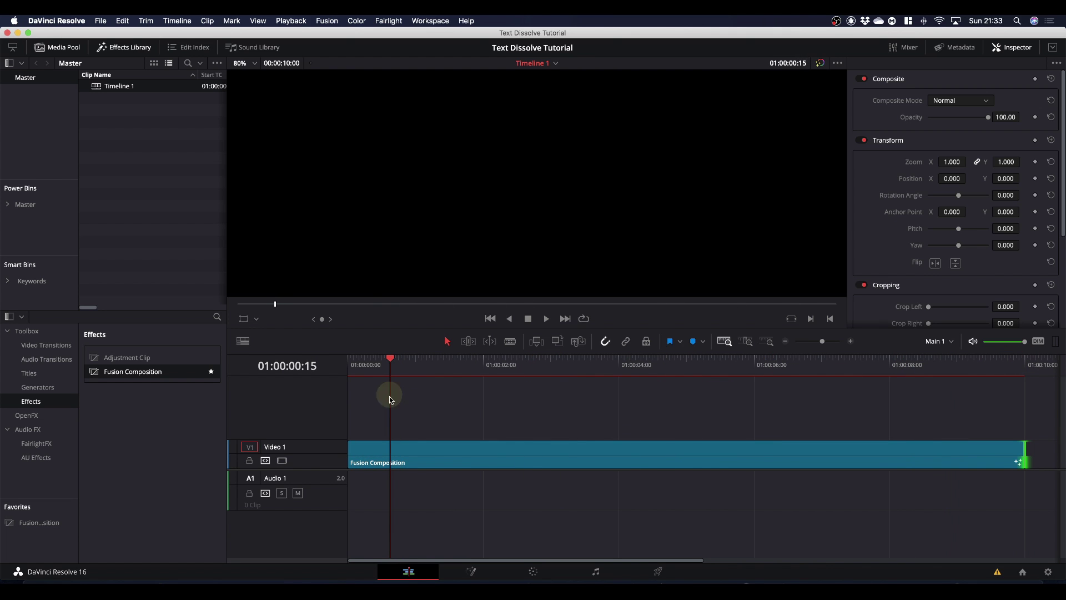
Step: Open the clip on the Fusion page, move MediaOut1 aside, and add a Text+ node displayed in the first viewer
{"action": "left_click", "coordinate": [482, 572]}
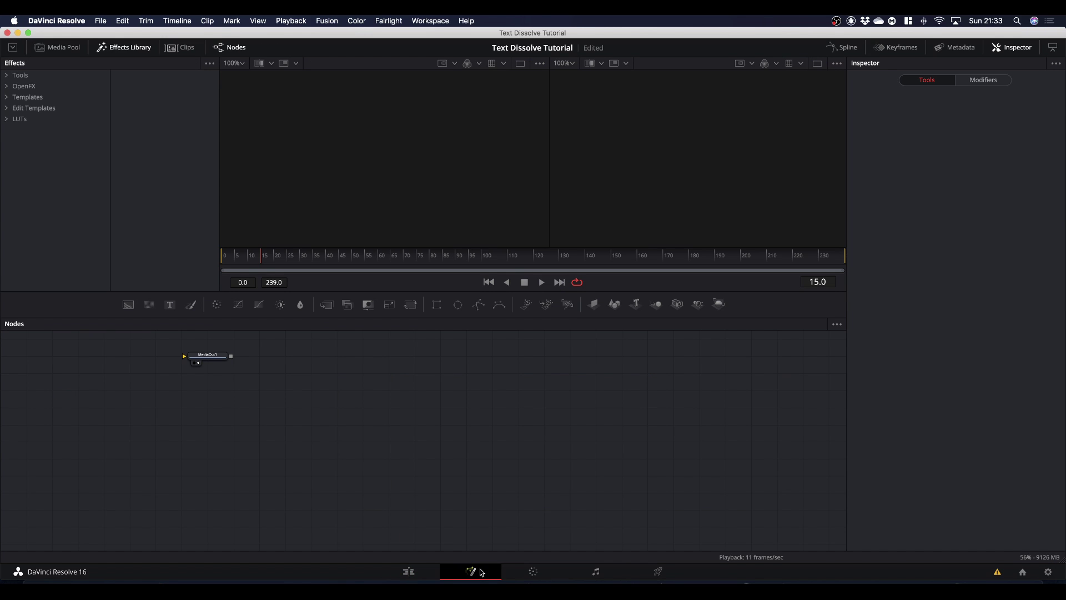
{"action": "left_click_drag", "start_coordinate": [211, 357], "coordinate": [724, 488]}
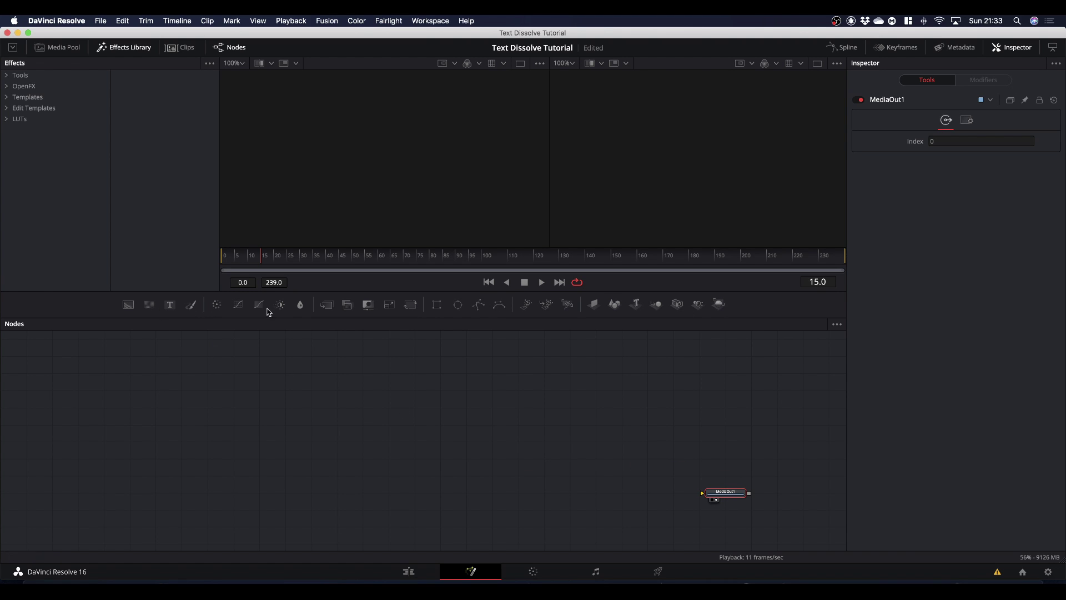
{"action": "left_click_drag", "start_coordinate": [170, 304], "coordinate": [250, 445]}
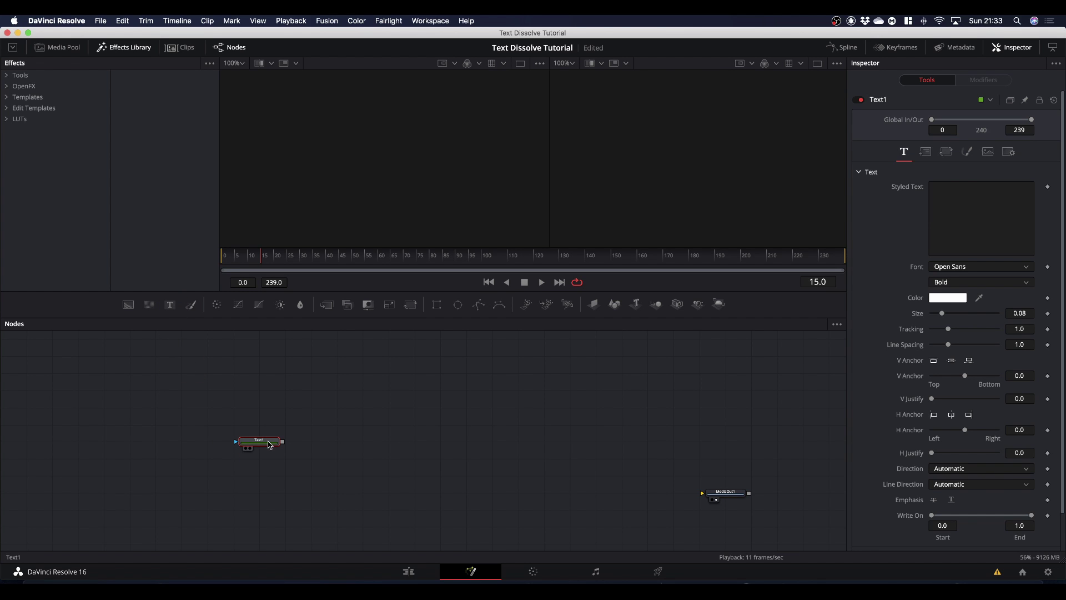
{"action": "left_click_drag", "start_coordinate": [270, 444], "coordinate": [407, 168]}
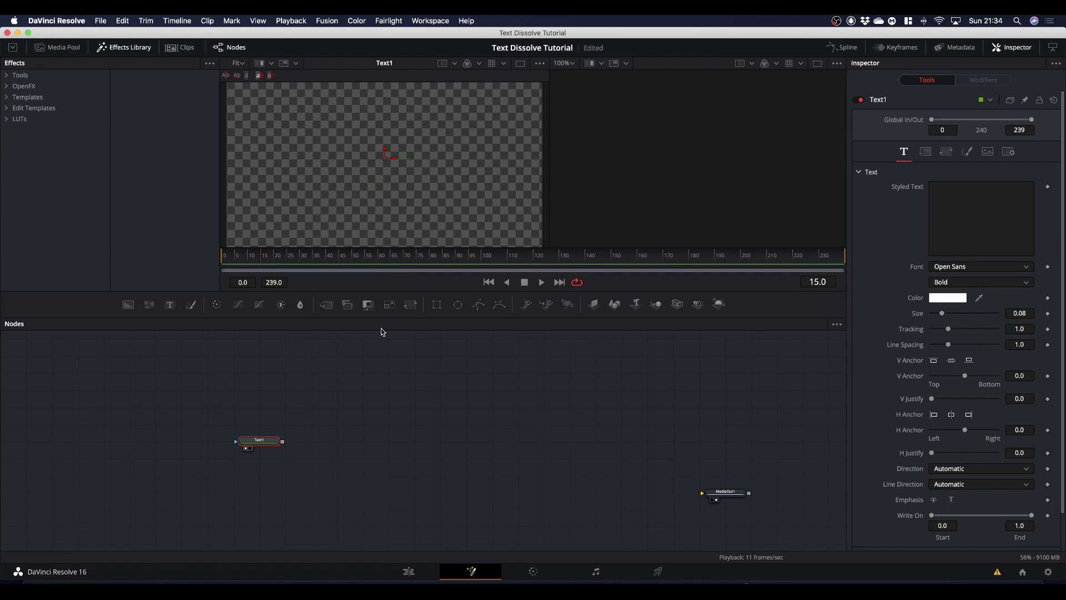
Step: Enter "Text Dissolve" as the styled text of the Text1 node
{"action": "left_click", "coordinate": [962, 216]}
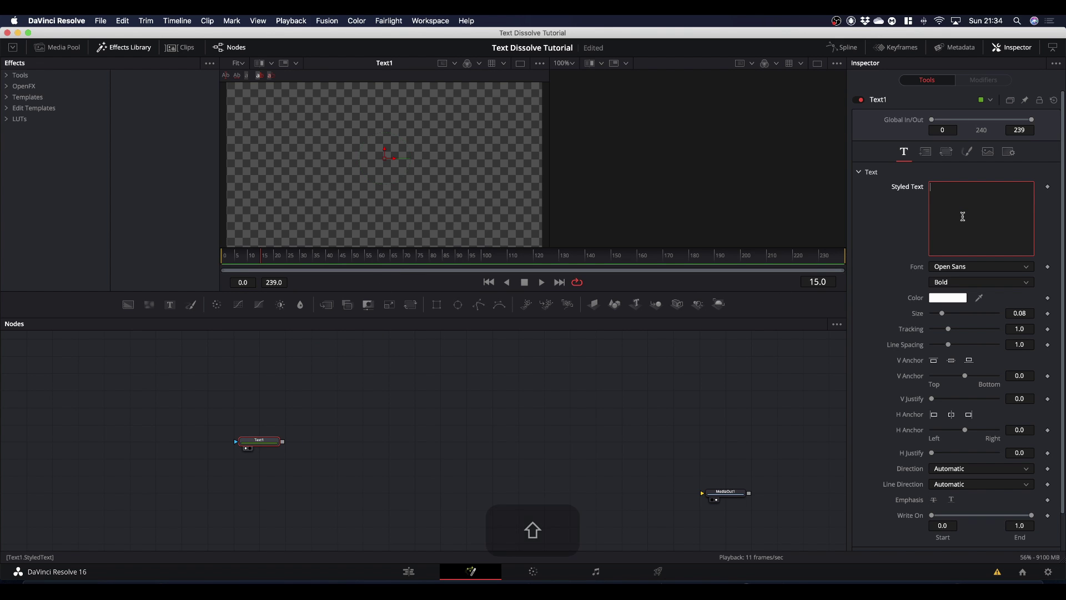
{"action": "type", "text": "Text dissolve"}
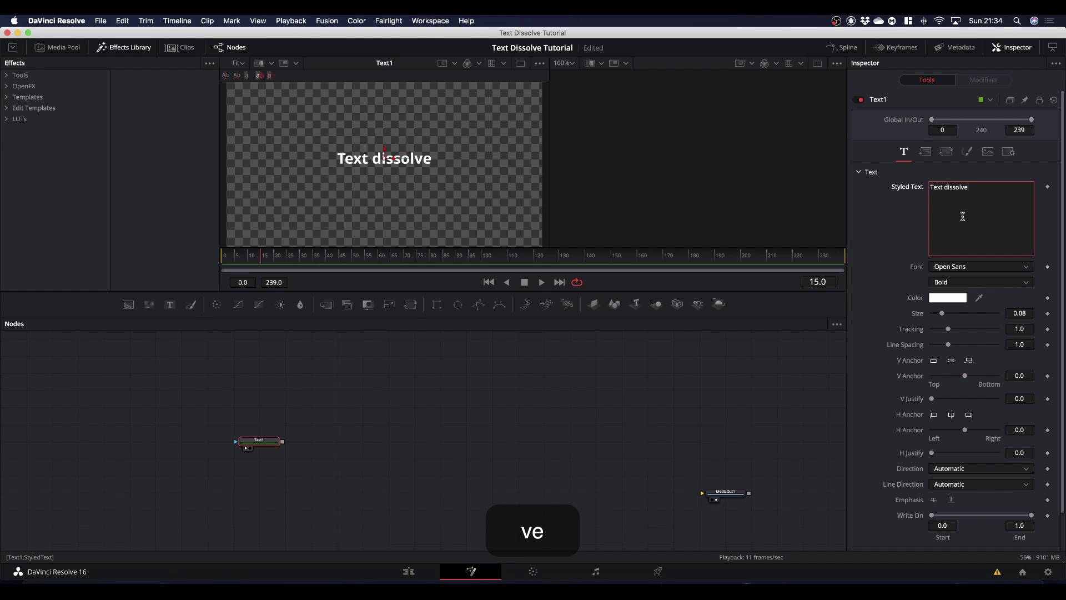
{"action": "left_click", "coordinate": [947, 190]}
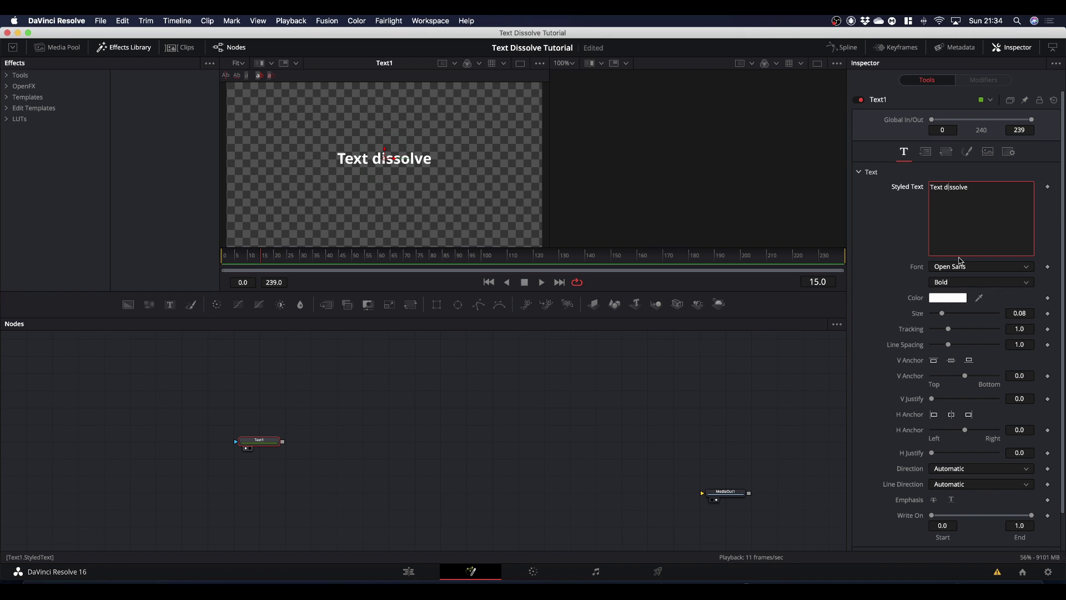
{"action": "key", "text": "BackSpace"}
{"action": "type", "text": "D"}
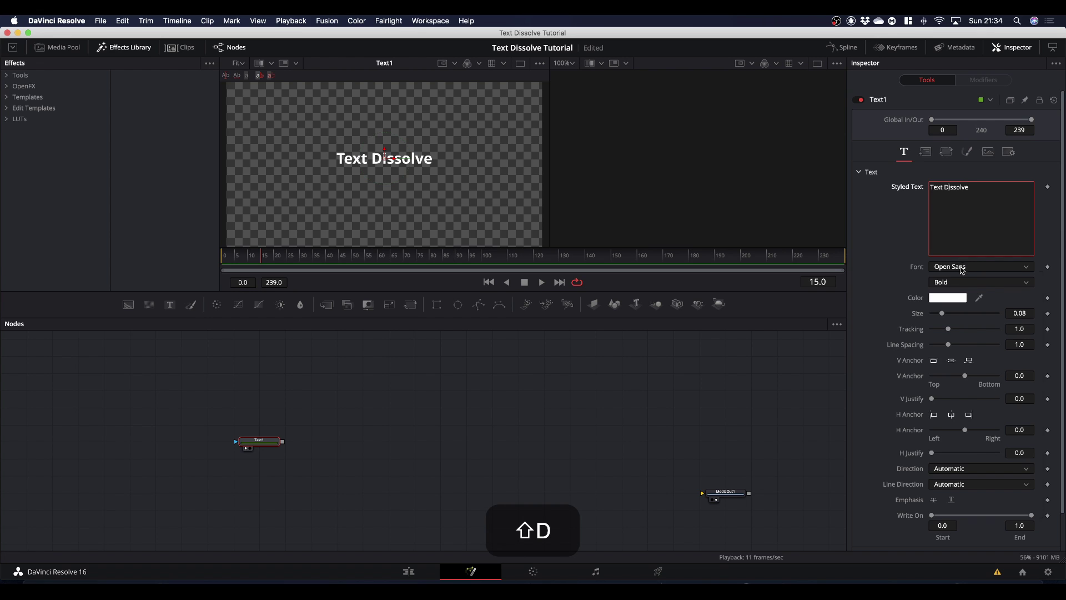
Step: Set the text's font to Rubik in Black Italic and increase its size to about 0.17
{"action": "left_click", "coordinate": [962, 267]}
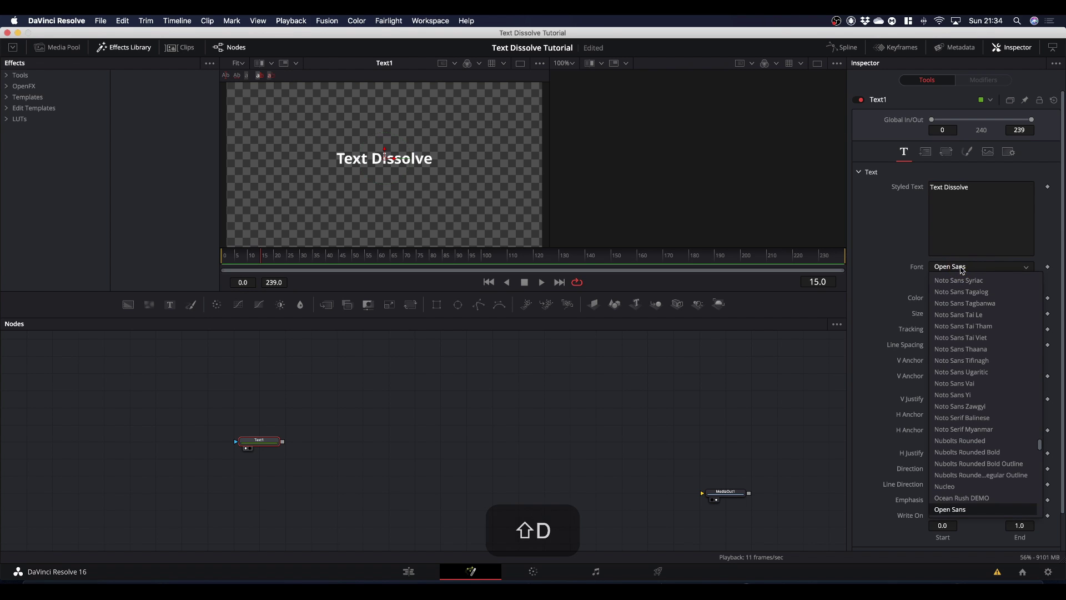
{"action": "type", "text": "ru"}
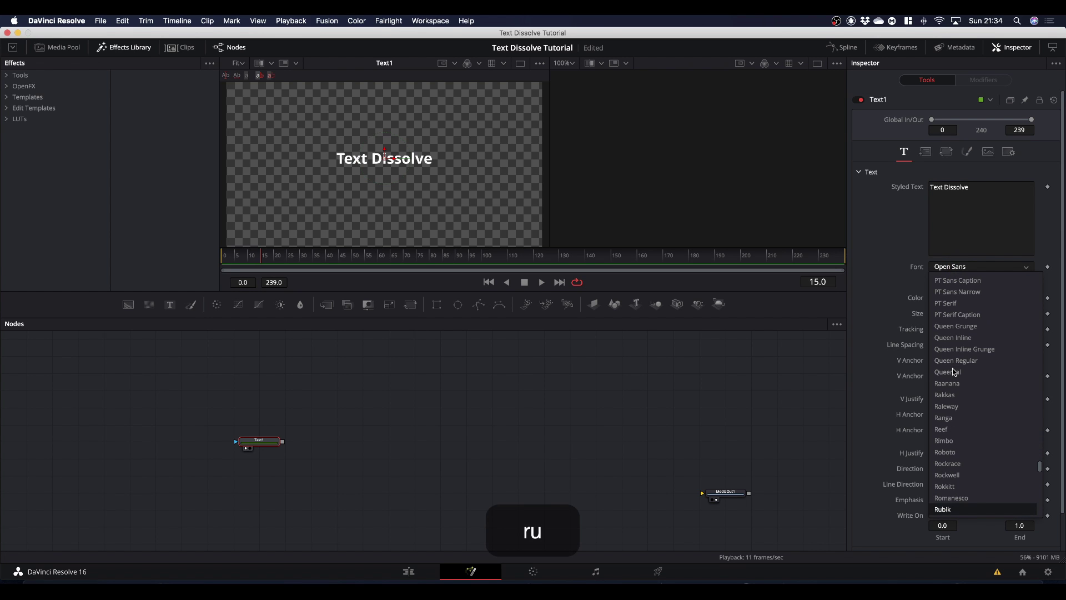
{"action": "scroll", "coordinate": [955, 500], "scroll_direction": "down", "scroll_amount": 3}
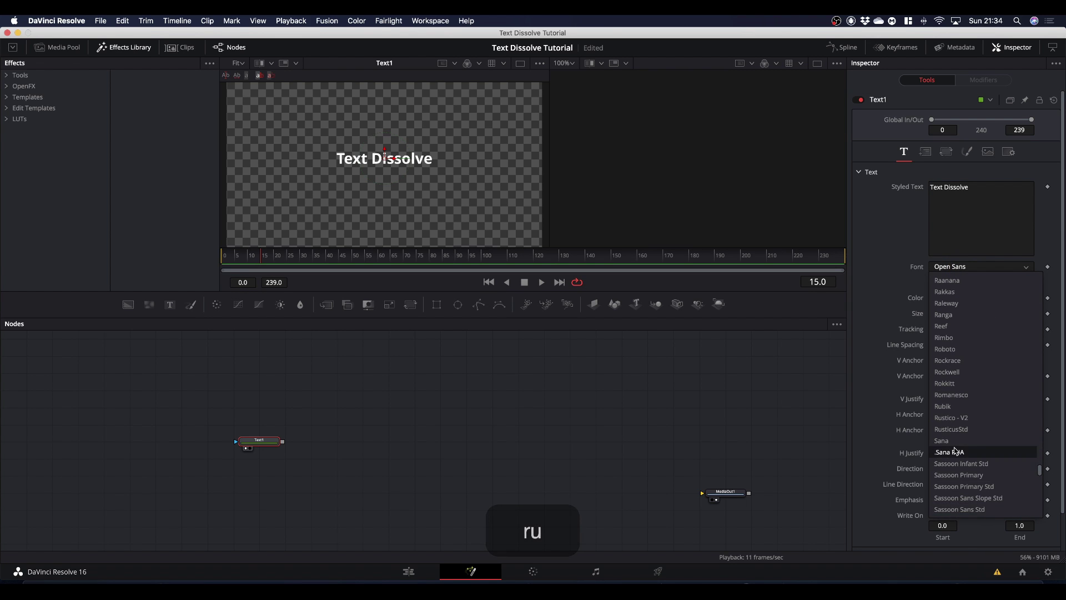
{"action": "left_click", "coordinate": [944, 405]}
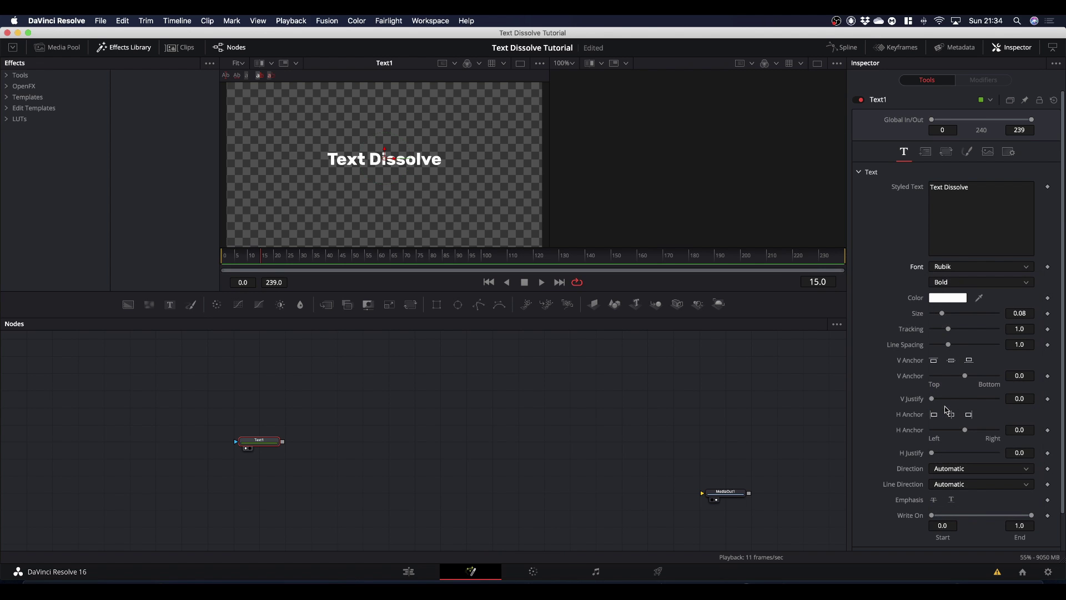
{"action": "left_click", "coordinate": [944, 283]}
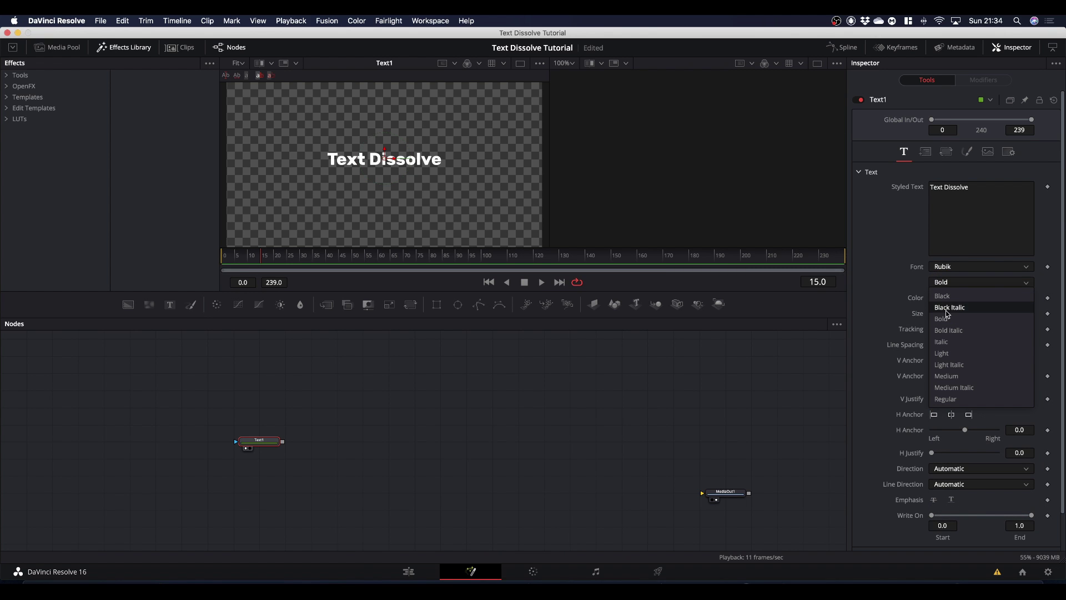
{"action": "left_click", "coordinate": [946, 309]}
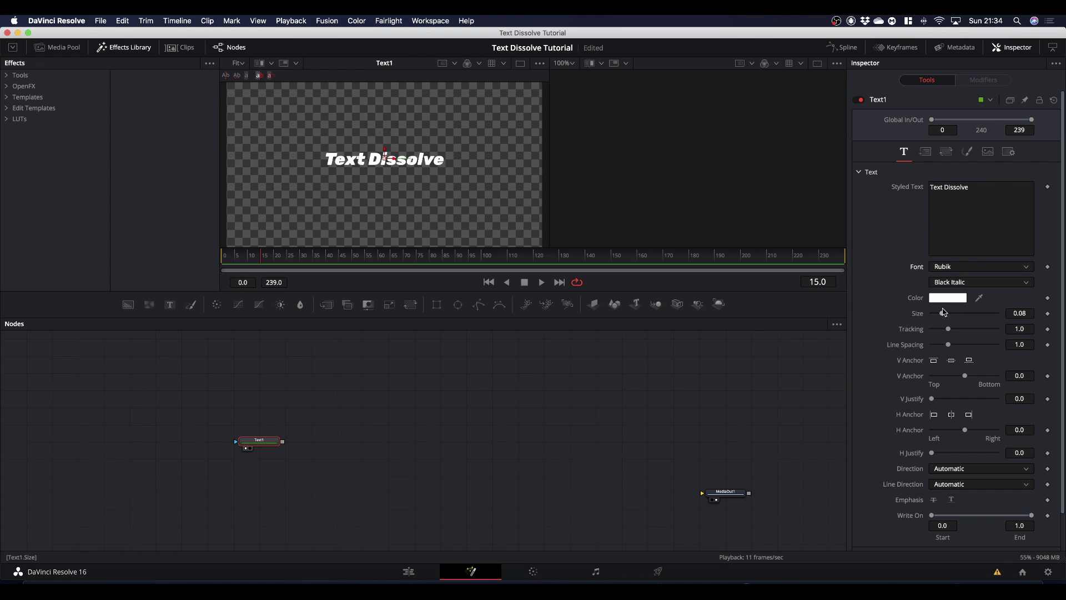
{"action": "left_click_drag", "start_coordinate": [942, 315], "coordinate": [956, 317]}
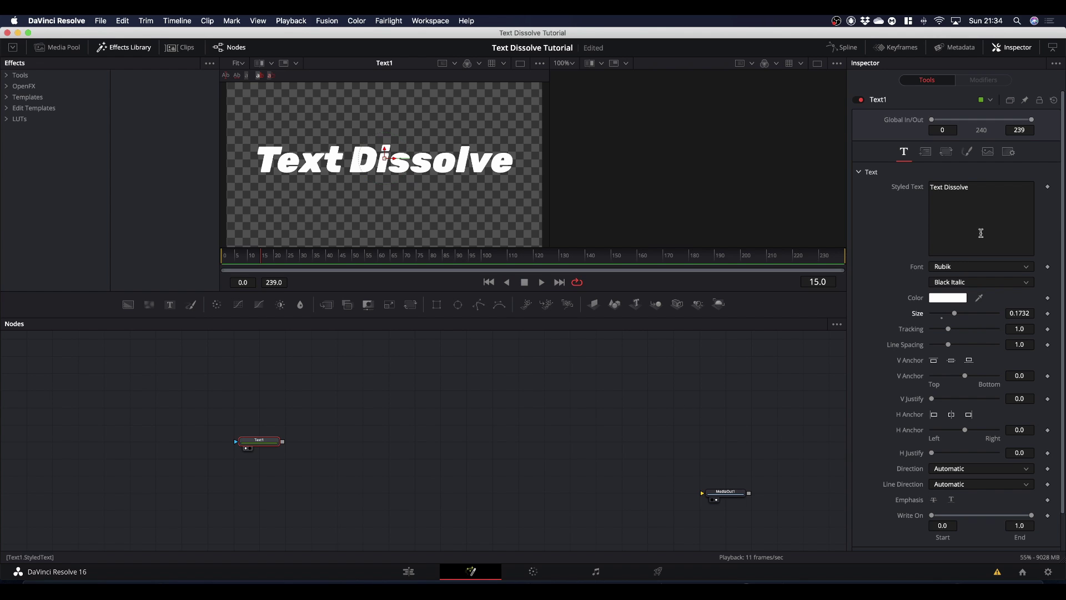
Step: Change the shading type of the text's first shading element to Gradient
{"action": "left_click", "coordinate": [967, 153]}
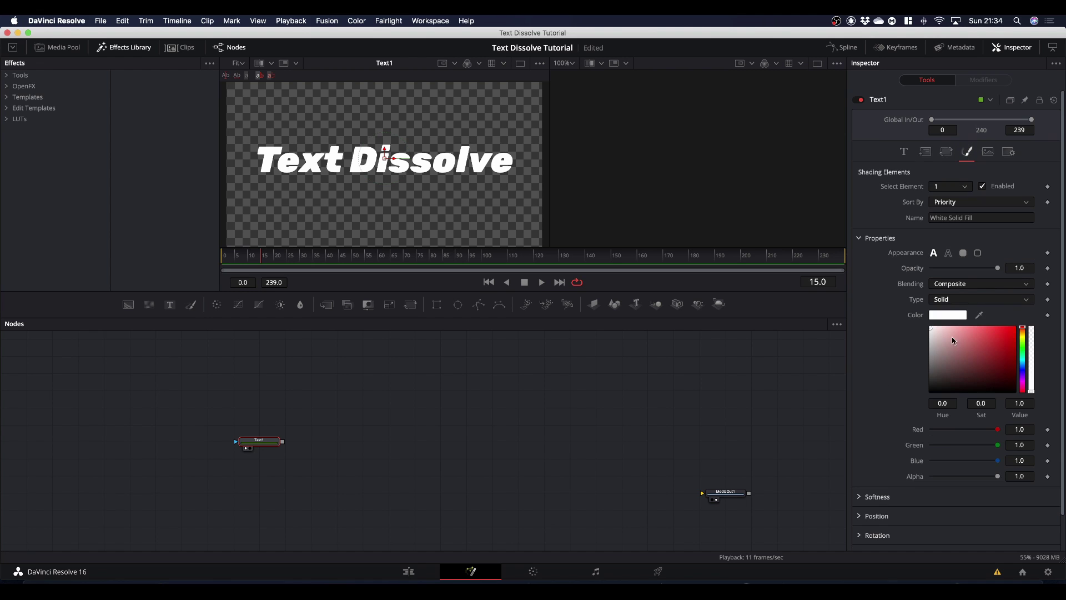
{"action": "left_click", "coordinate": [943, 301]}
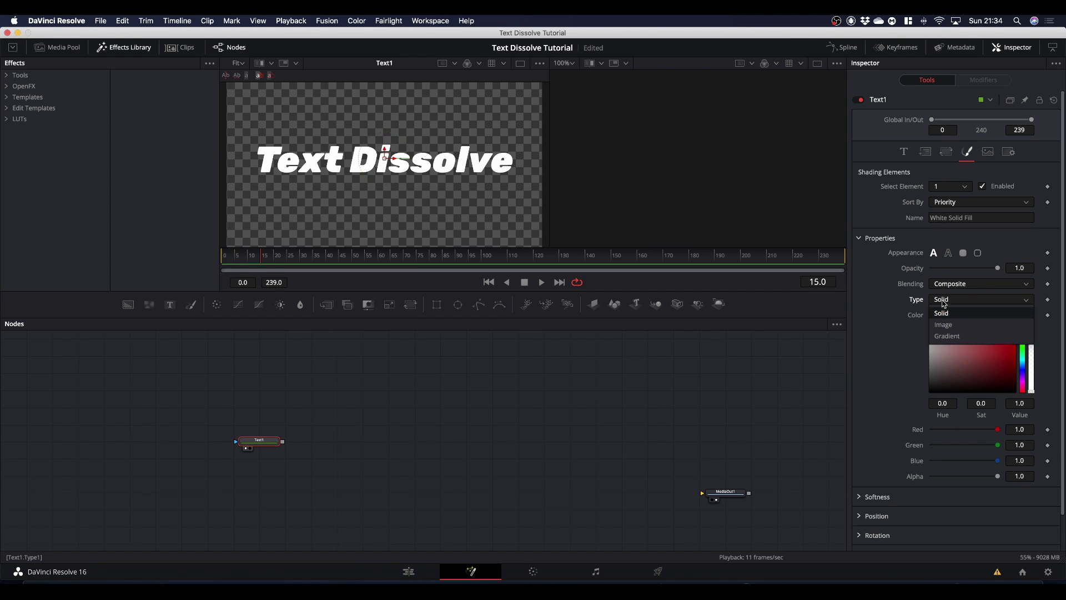
{"action": "left_click", "coordinate": [945, 336]}
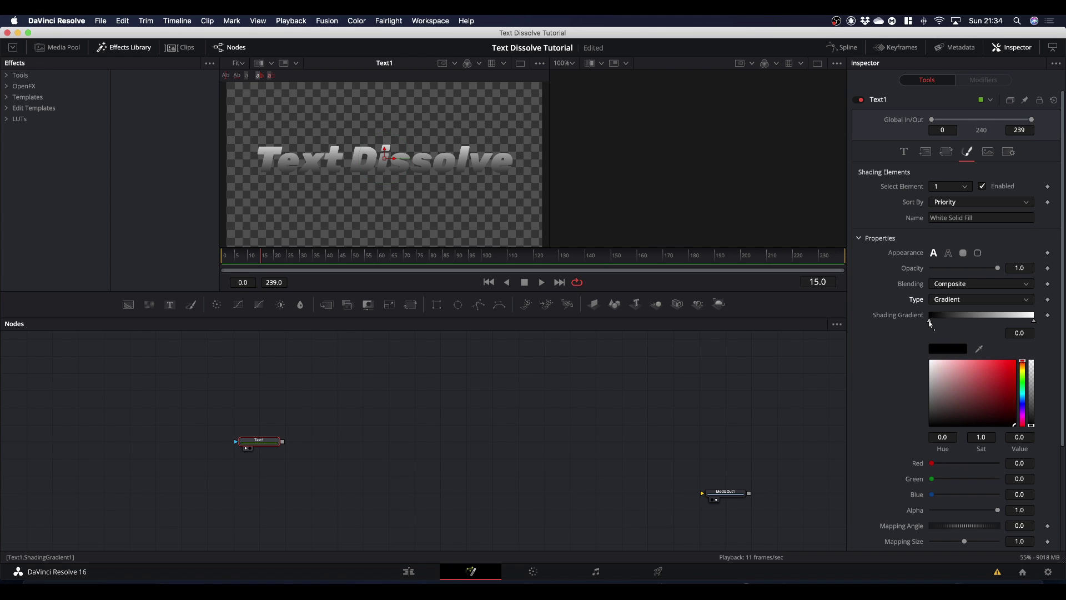
Step: Colour the shading gradient from red at about 0.13 to yellow at about 0.69
{"action": "left_click_drag", "start_coordinate": [951, 375], "coordinate": [1042, 353]}
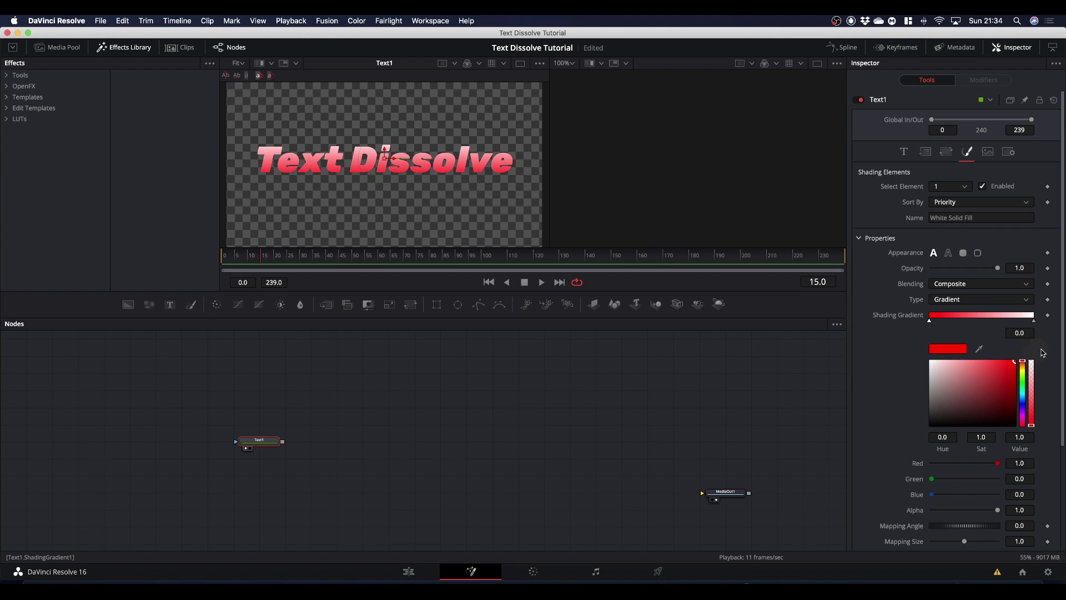
{"action": "left_click", "coordinate": [1033, 321]}
{"action": "left_click_drag", "start_coordinate": [1024, 383], "coordinate": [1027, 352]}
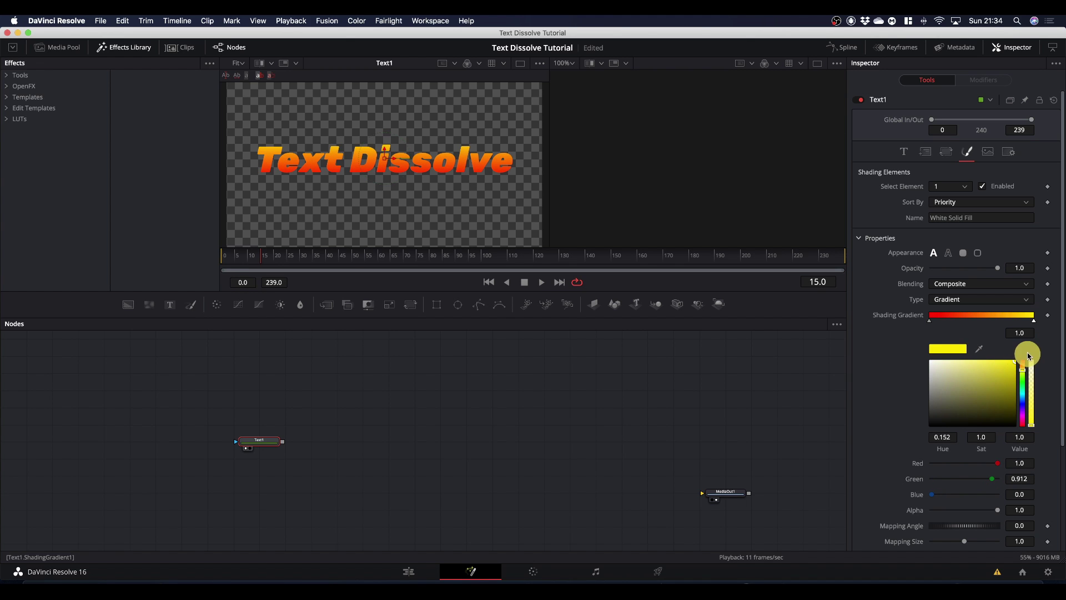
{"action": "left_click_drag", "start_coordinate": [931, 321], "coordinate": [942, 321]}
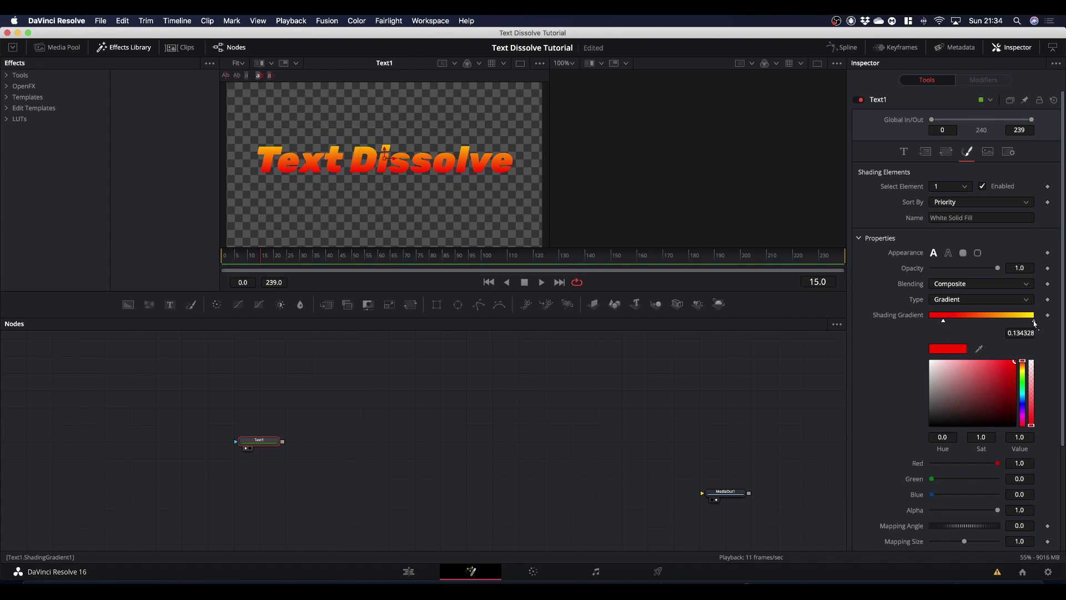
{"action": "left_click_drag", "start_coordinate": [1032, 322], "coordinate": [1001, 322]}
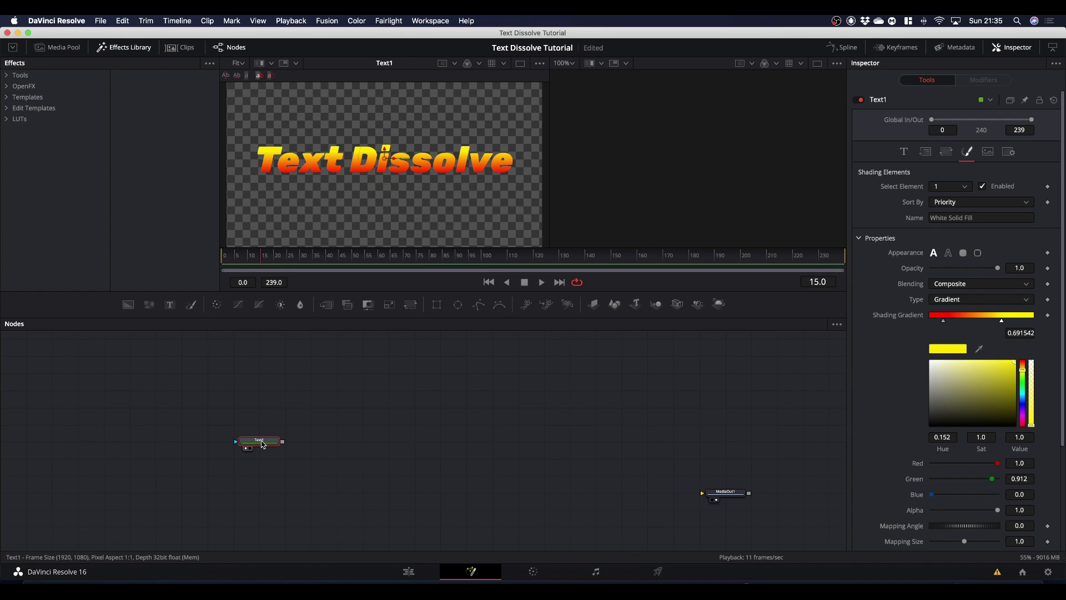
Step: Add a pEmitter node connected to a new pRender node, and display pRender1 in the second viewer
{"action": "left_click_drag", "start_coordinate": [262, 444], "coordinate": [245, 395]}
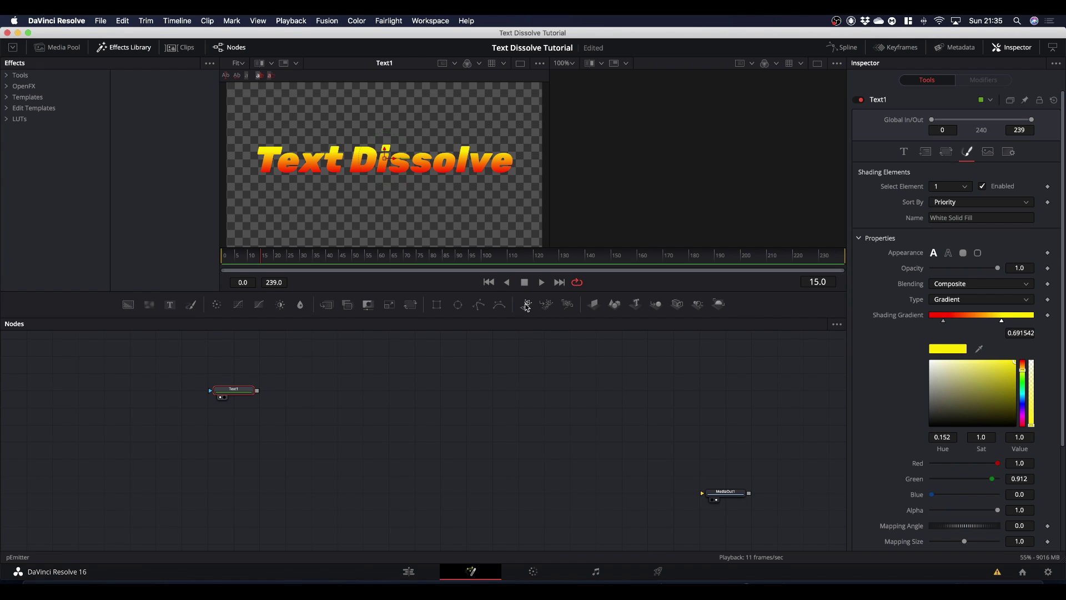
{"action": "left_click_drag", "start_coordinate": [527, 306], "coordinate": [440, 407]}
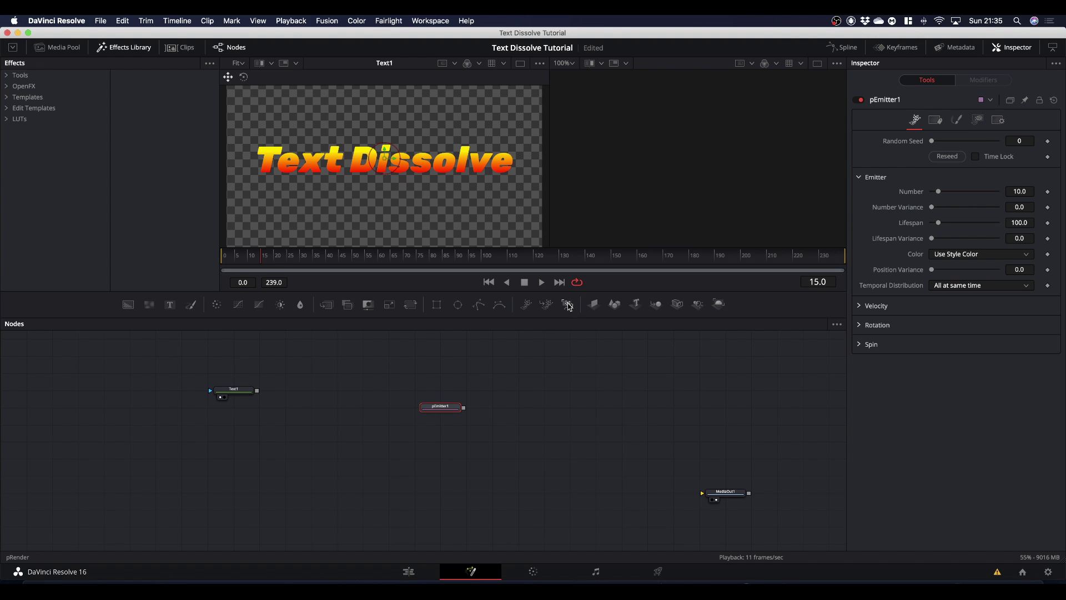
{"action": "left_click_drag", "start_coordinate": [569, 306], "coordinate": [594, 393]}
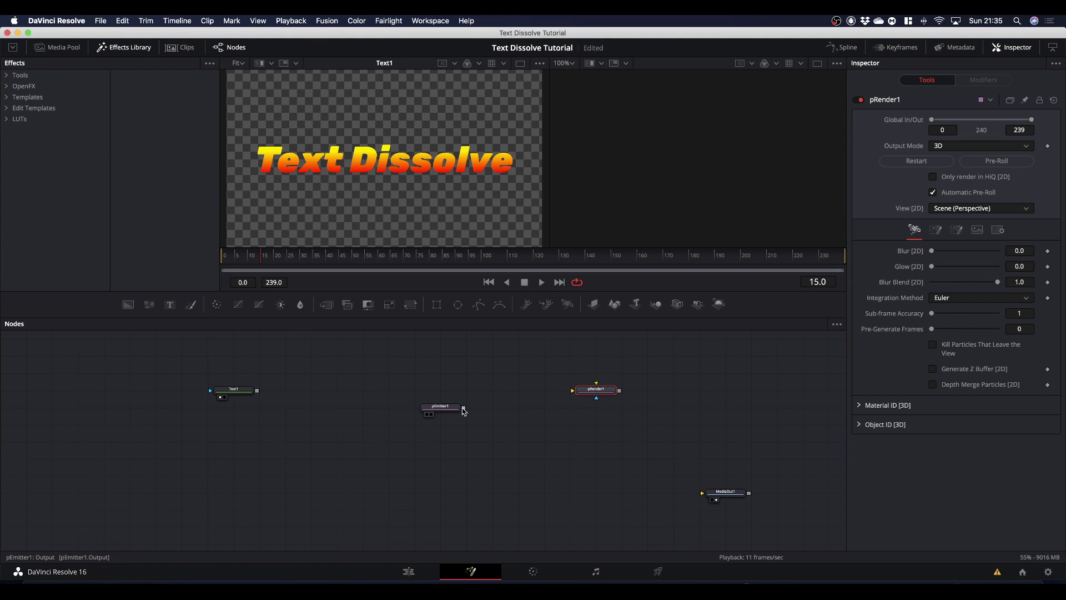
{"action": "left_click_drag", "start_coordinate": [464, 409], "coordinate": [671, 189]}
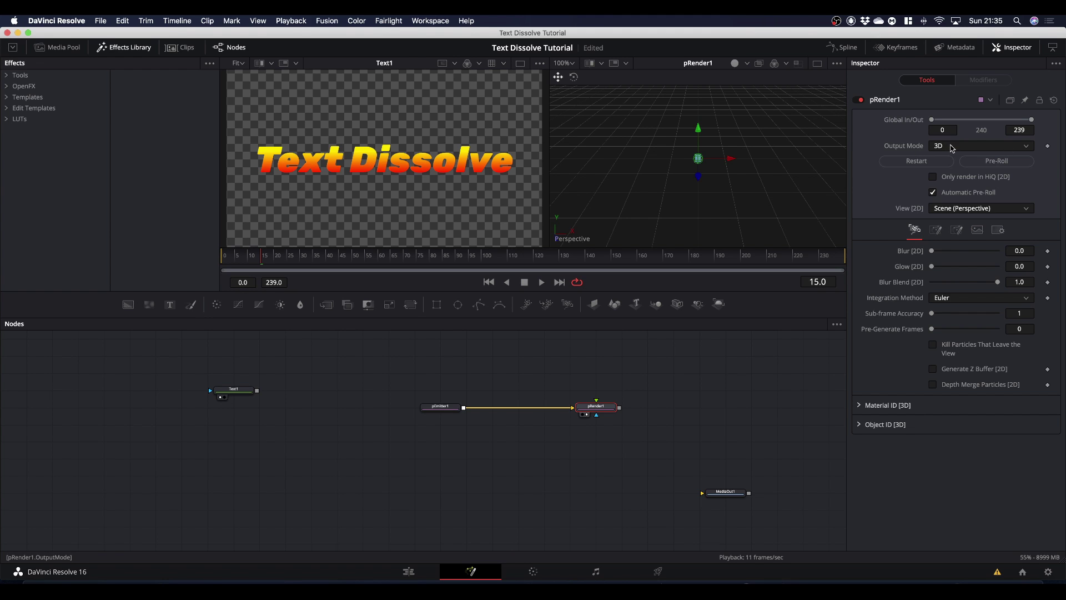
Step: Set pRender1's output mode to 2D and turn off the checker underlay in its viewer
{"action": "left_click", "coordinate": [952, 147]}
{"action": "left_click", "coordinate": [947, 170]}
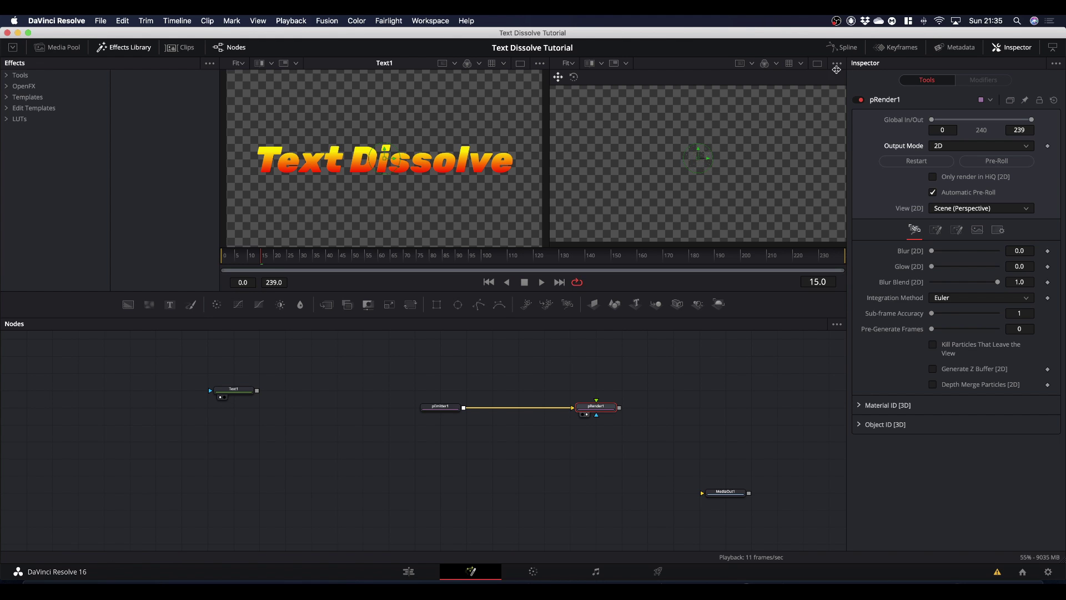
{"action": "left_click", "coordinate": [836, 64]}
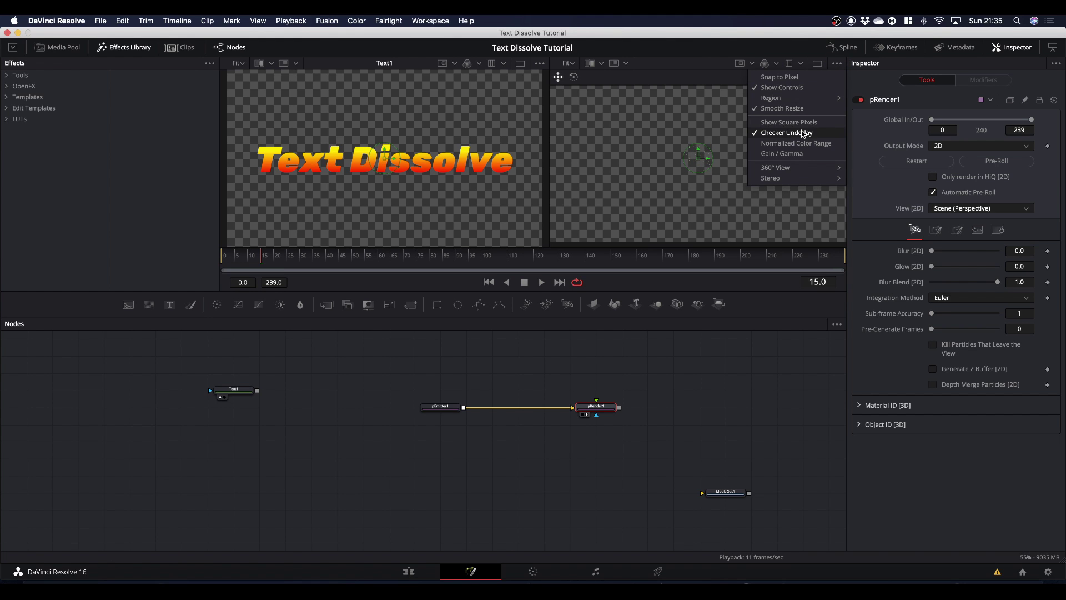
{"action": "left_click", "coordinate": [803, 134]}
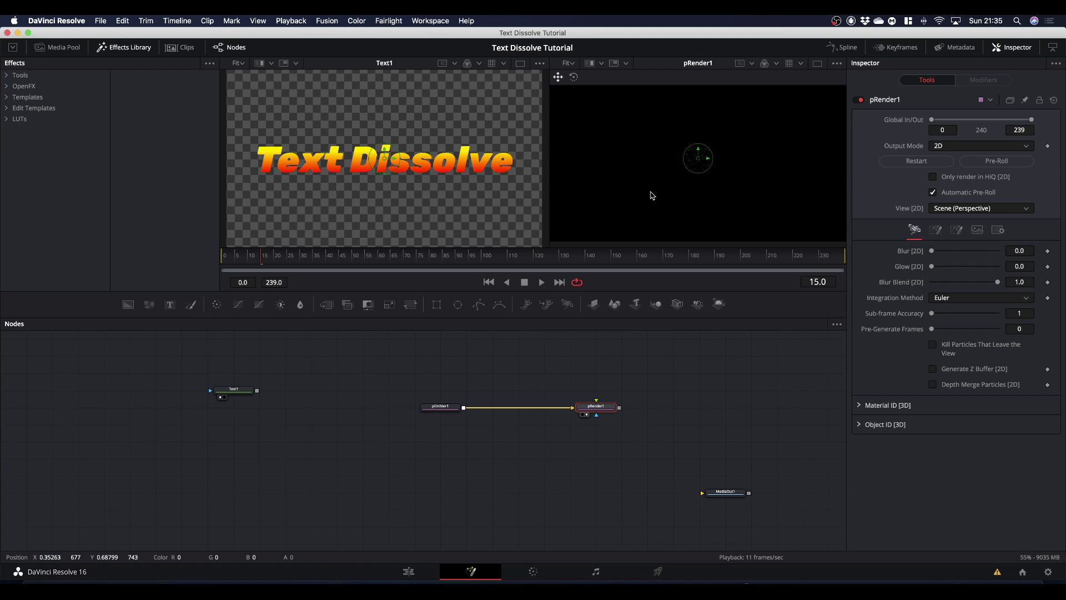
Step: Play back the composition to preview the default particle emission, stopping it partway through
{"action": "key", "text": "space"}
{"action": "key", "text": "space"}
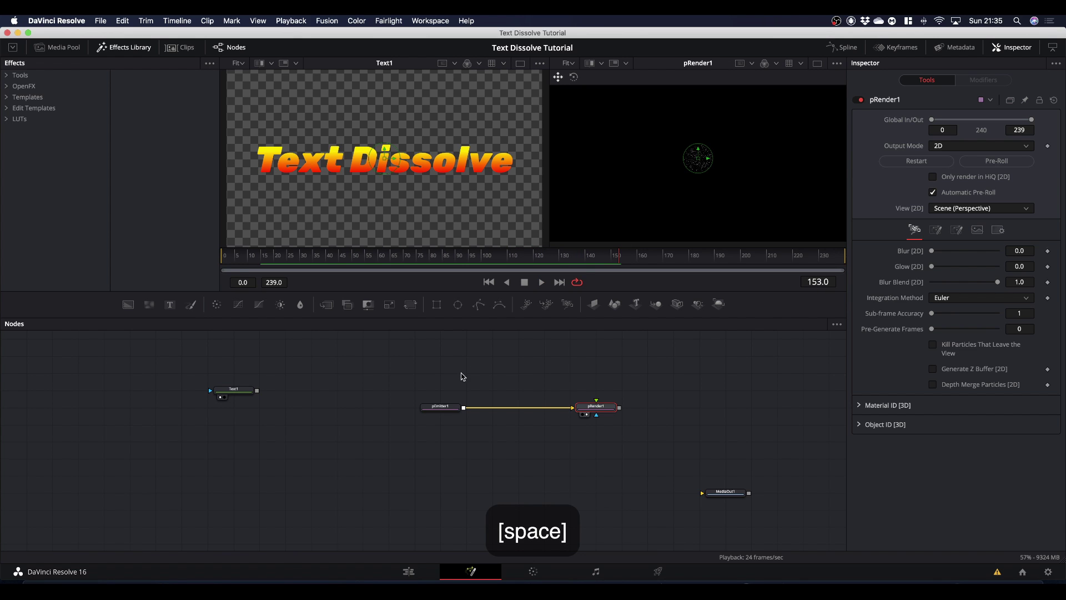
Step: Add a Merge node with Text1 as its foreground and a new Background node as its background input
{"action": "left_click_drag", "start_coordinate": [421, 390], "coordinate": [625, 396]}
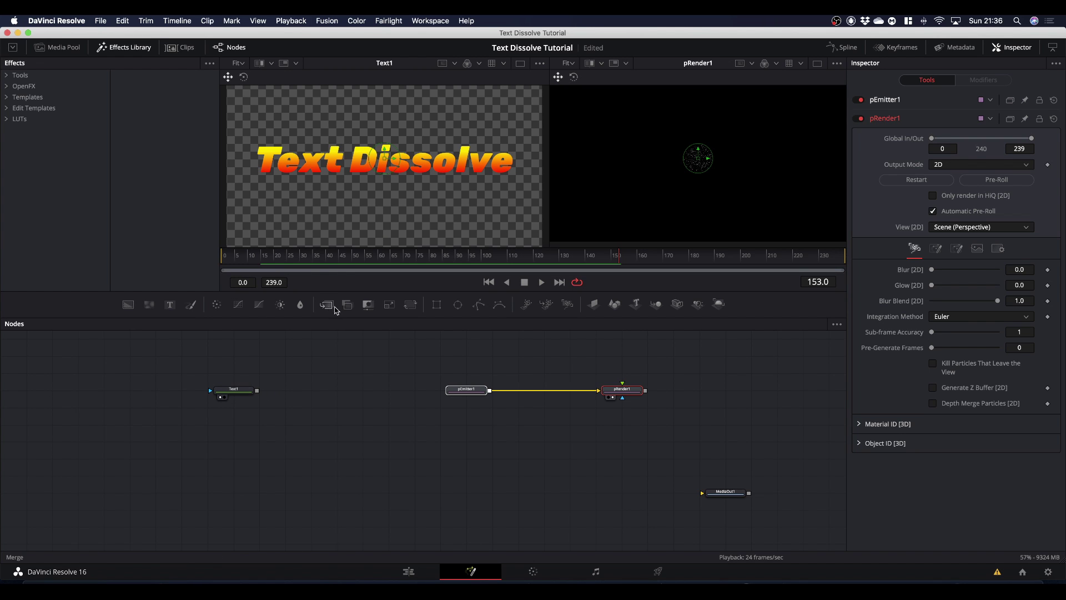
{"action": "left_click_drag", "start_coordinate": [329, 307], "coordinate": [336, 388]}
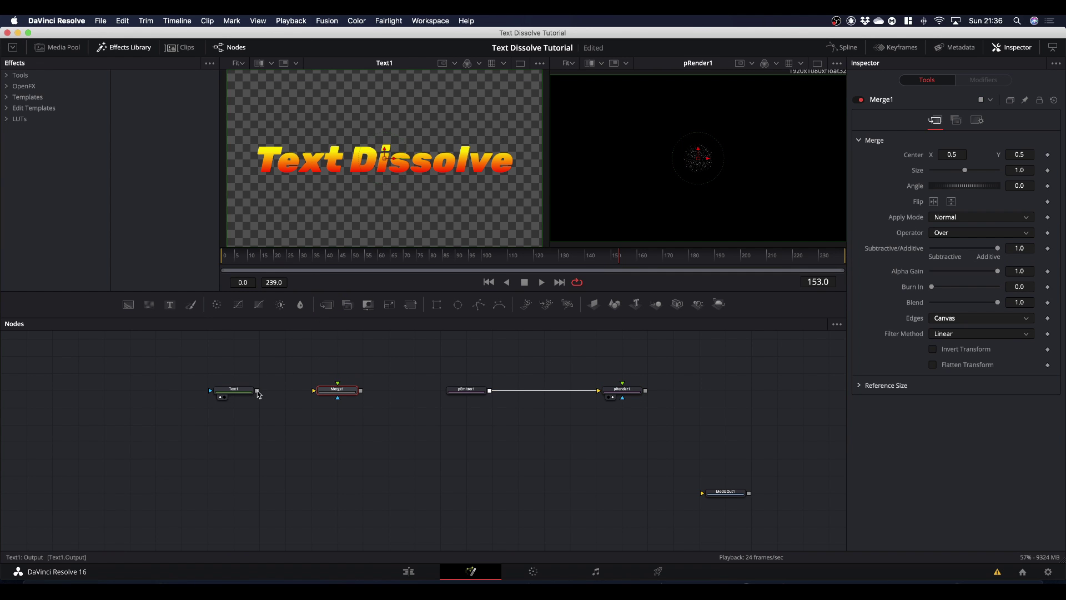
{"action": "left_click_drag", "start_coordinate": [257, 393], "coordinate": [340, 409]}
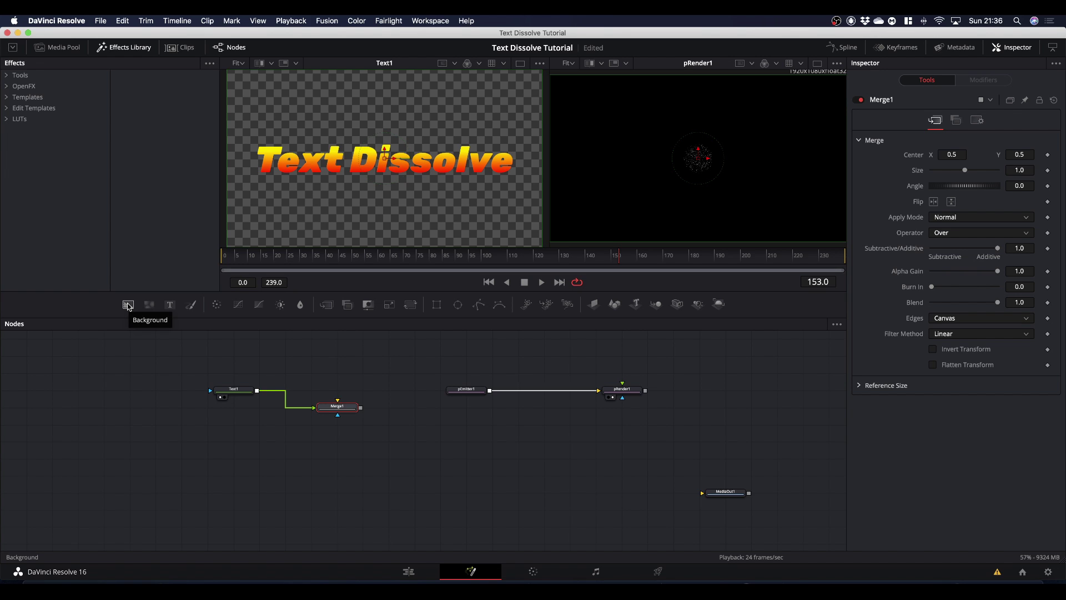
{"action": "left_click_drag", "start_coordinate": [127, 305], "coordinate": [338, 401]}
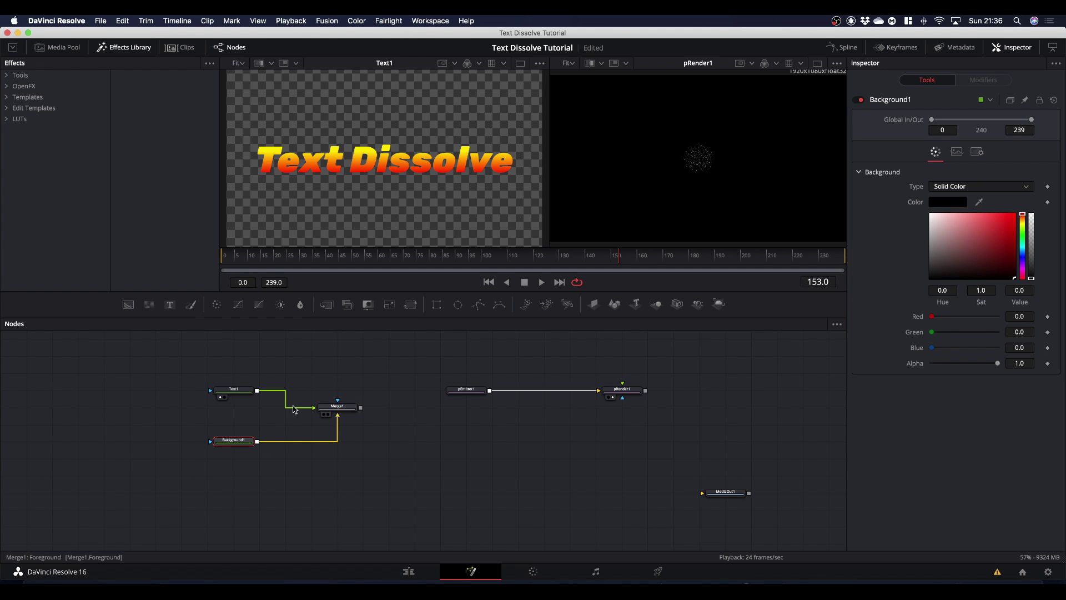
Step: Set Background1's alpha to 0 and display Merge1 in the first viewer
{"action": "left_click", "coordinate": [235, 441]}
{"action": "left_click_drag", "start_coordinate": [998, 365], "coordinate": [940, 361]}
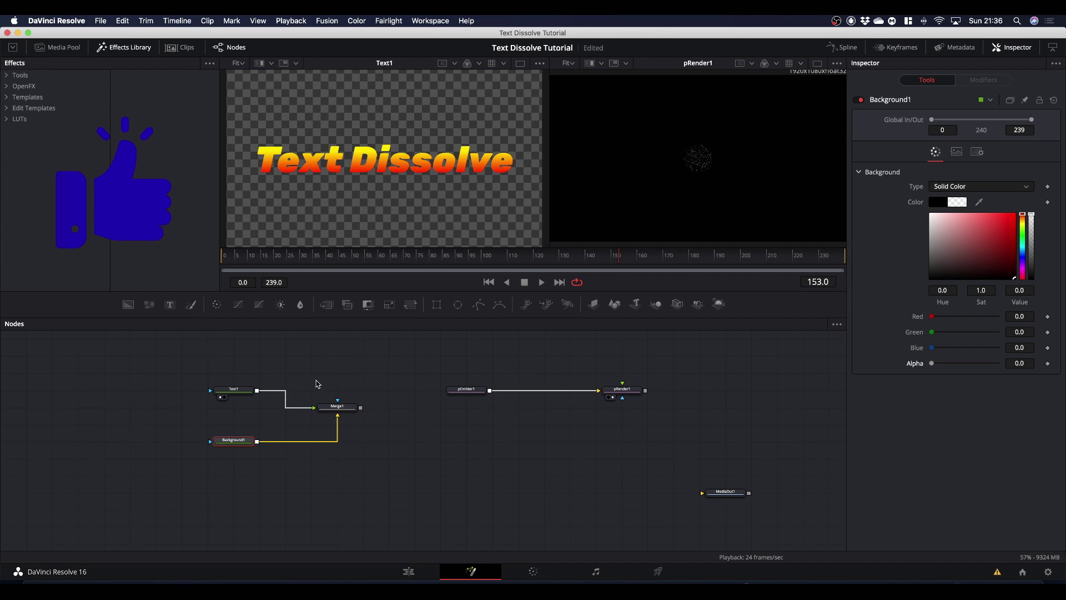
{"action": "left_click", "coordinate": [338, 400]}
{"action": "left_click_drag", "start_coordinate": [338, 400], "coordinate": [361, 174]}
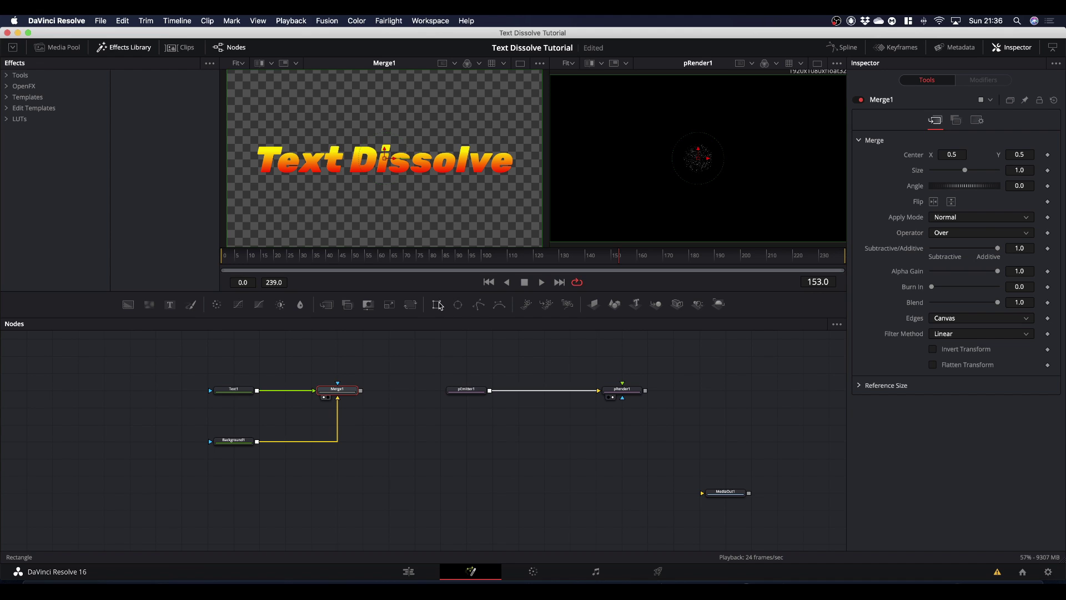
Step: Mask Merge1 with a Rectangle node about 0.05 wide and 0.25 high, narrowed to roughly a single letter
{"action": "left_click_drag", "start_coordinate": [437, 306], "coordinate": [337, 385]}
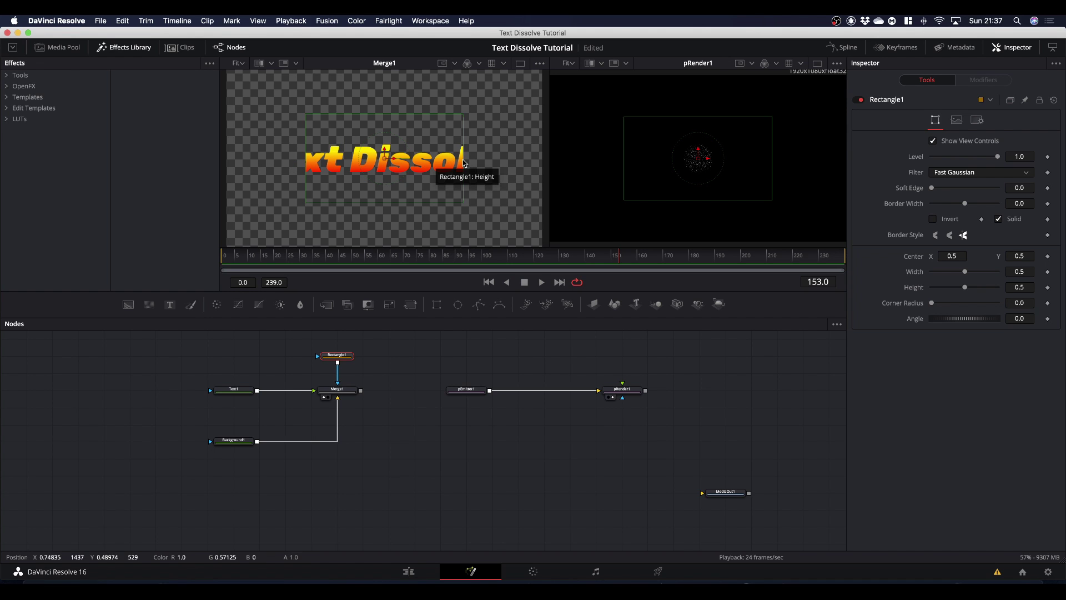
{"action": "left_click", "coordinate": [386, 115]}
{"action": "left_click_drag", "start_coordinate": [387, 117], "coordinate": [387, 139]}
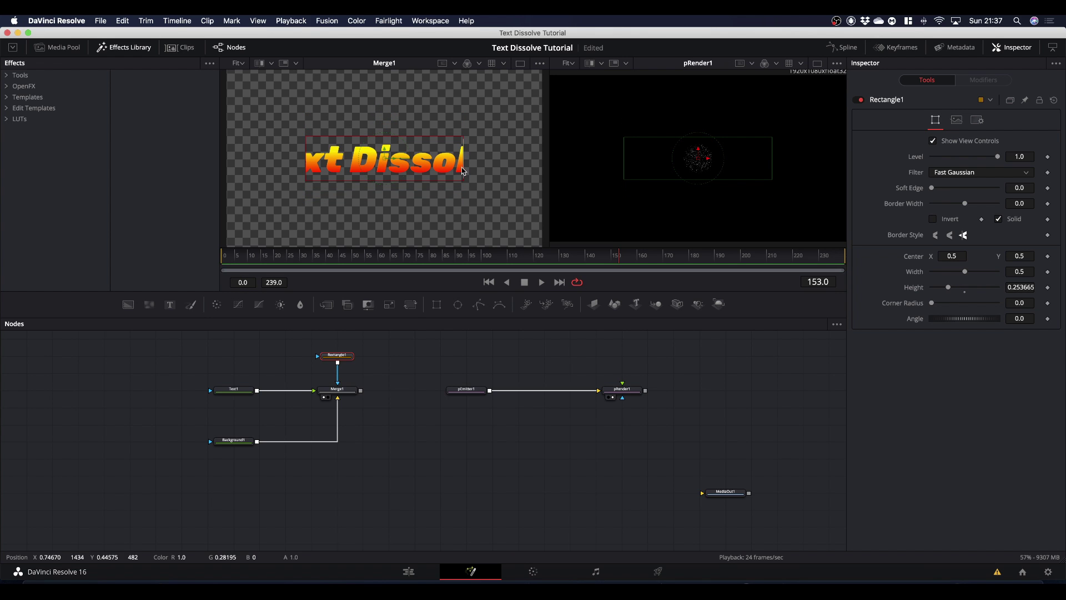
{"action": "left_click_drag", "start_coordinate": [462, 166], "coordinate": [392, 169]}
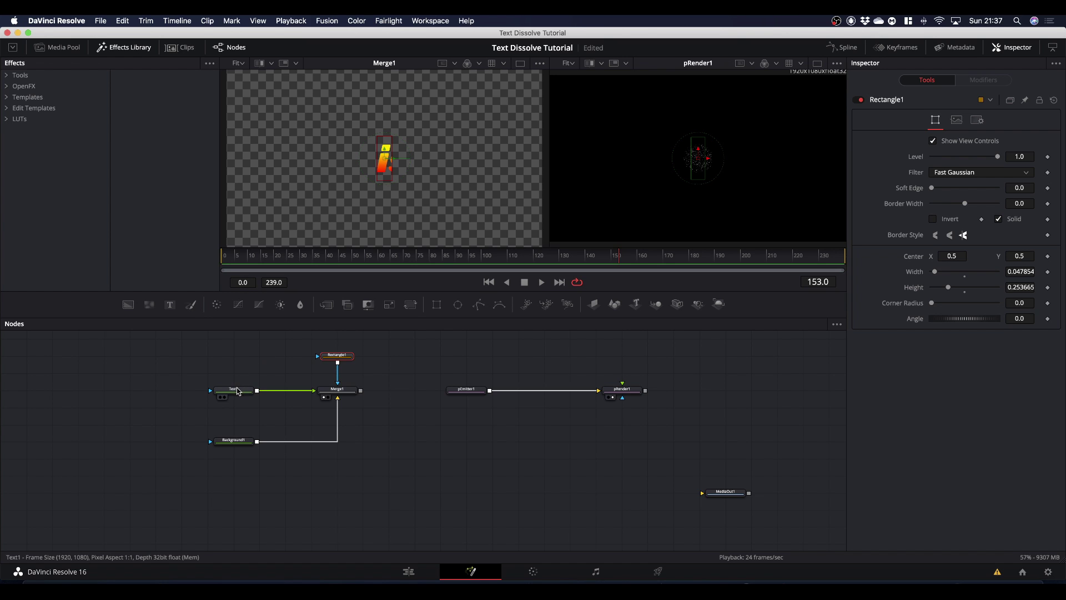
Step: Display Text1 in the second viewer and, at frame 48, move the rectangle mask just before the first letter, at center X about 0.07
{"action": "left_click_drag", "start_coordinate": [237, 392], "coordinate": [681, 164]}
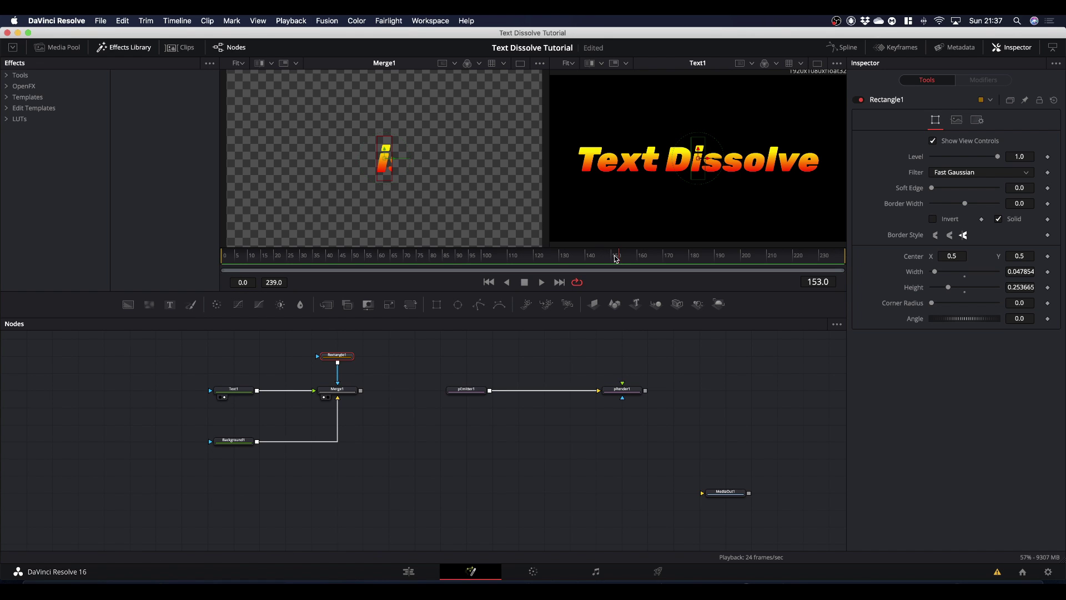
{"action": "left_click_drag", "start_coordinate": [620, 259], "coordinate": [348, 298]}
{"action": "left_click", "coordinate": [395, 161]}
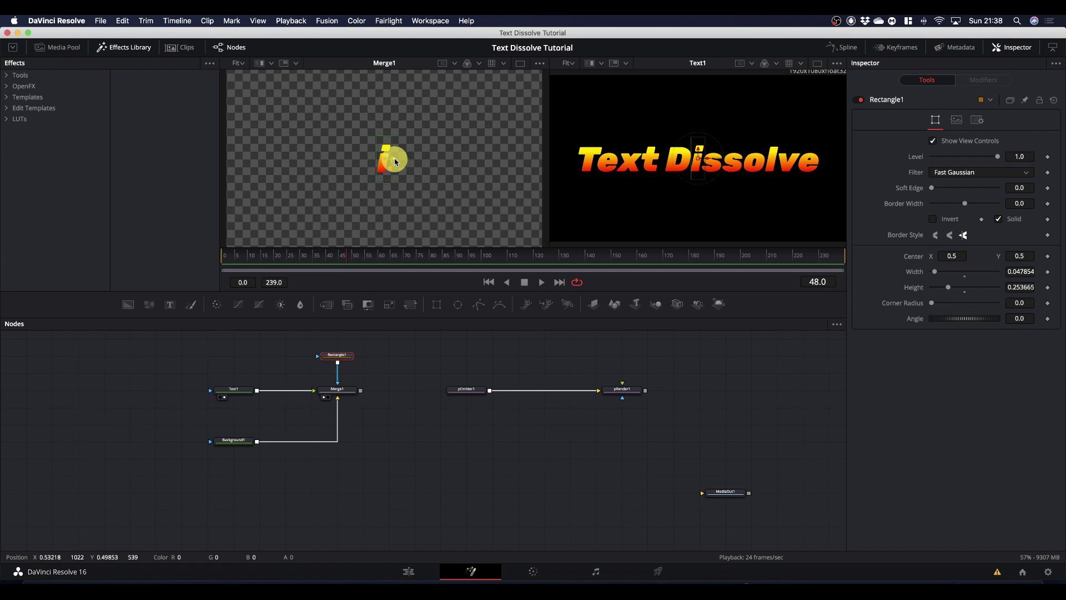
{"action": "left_click_drag", "start_coordinate": [395, 161], "coordinate": [259, 167]}
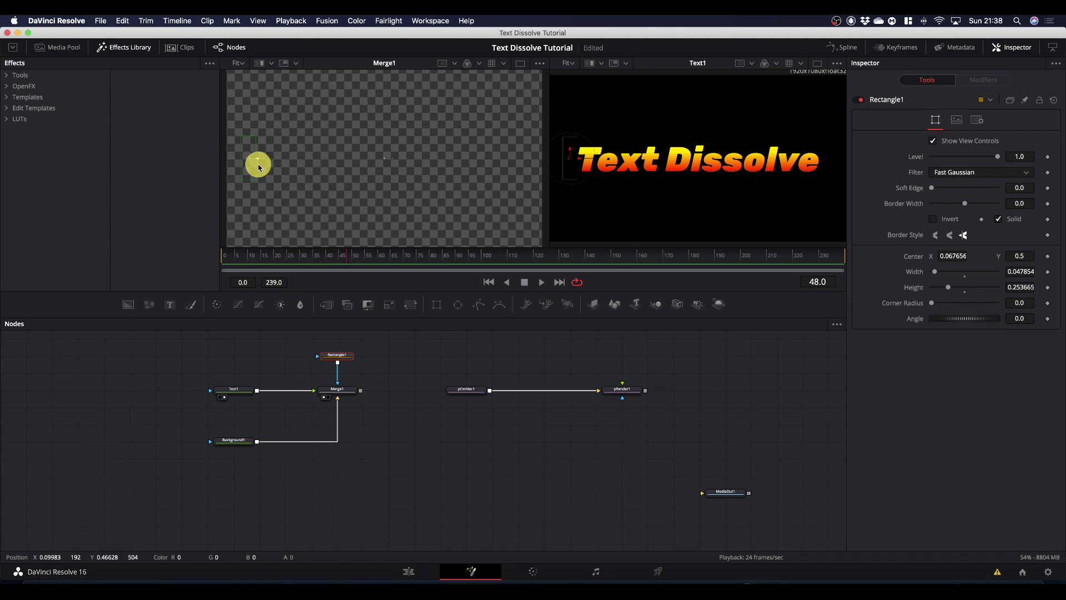
{"action": "left_click_drag", "start_coordinate": [259, 167], "coordinate": [259, 167]}
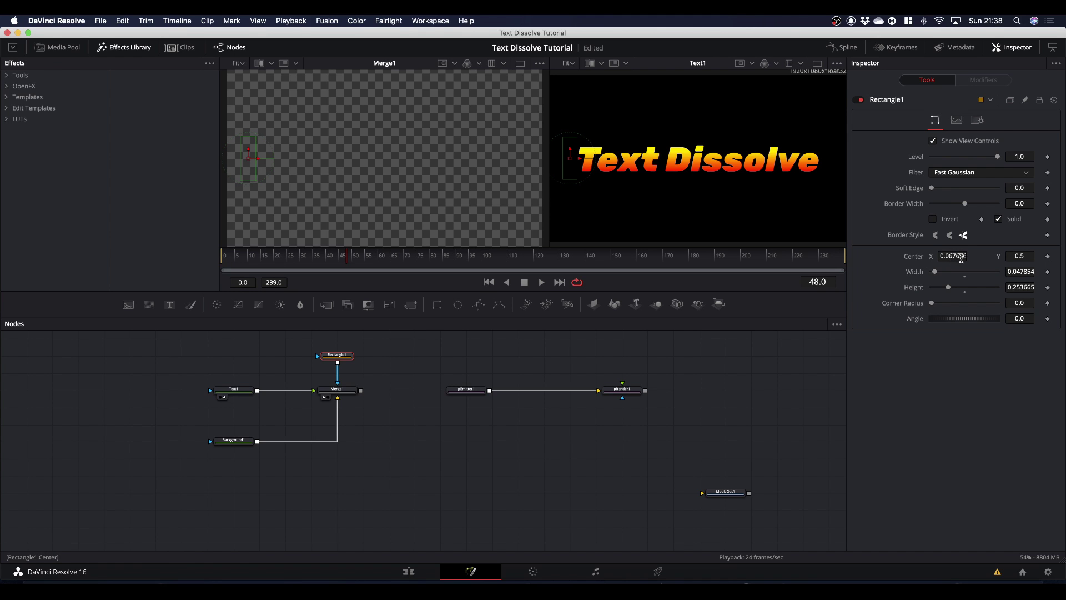
{"action": "left_click", "coordinate": [957, 256]}
{"action": "left_click_drag", "start_coordinate": [957, 255], "coordinate": [1045, 257]}
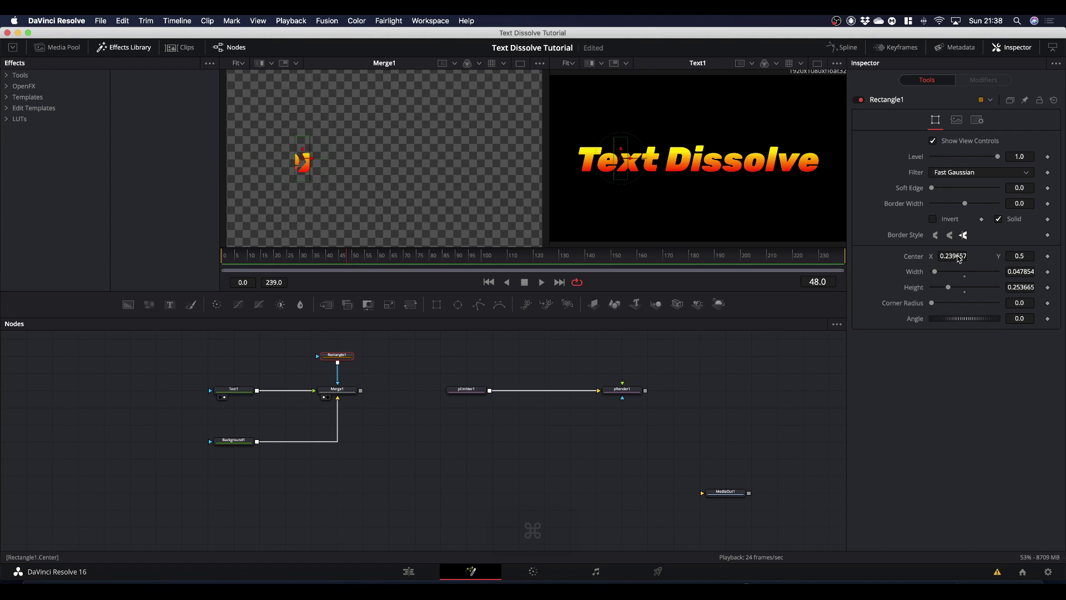
{"action": "key", "text": "super+z"}
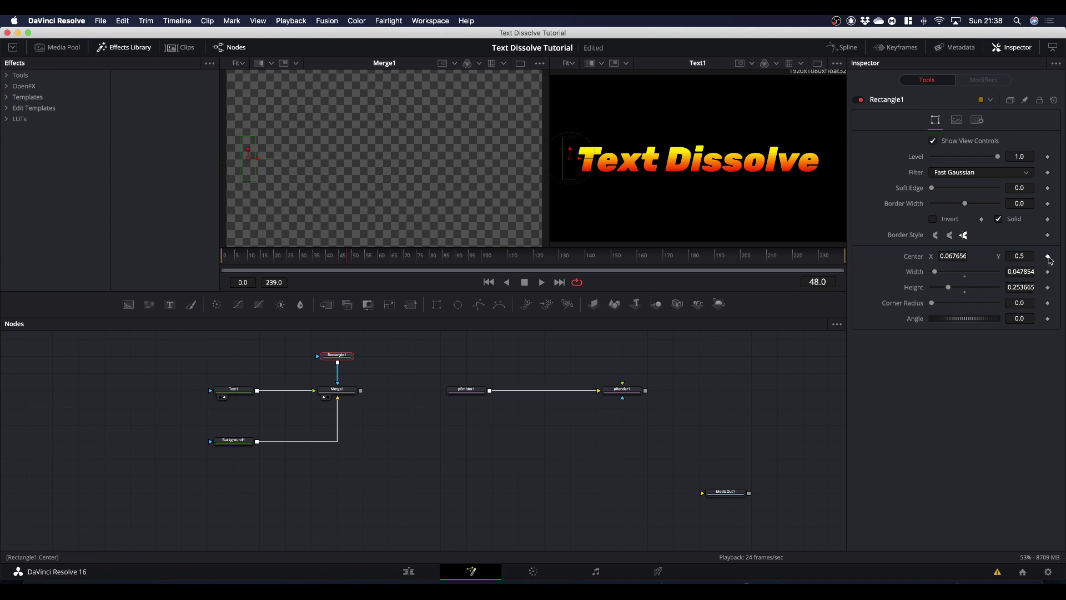
Step: Keyframe the rectangle's center at frame 48 and at frame 214 past the last letter, at X about 0.94, and preview the sweep
{"action": "left_click", "coordinate": [1048, 257]}
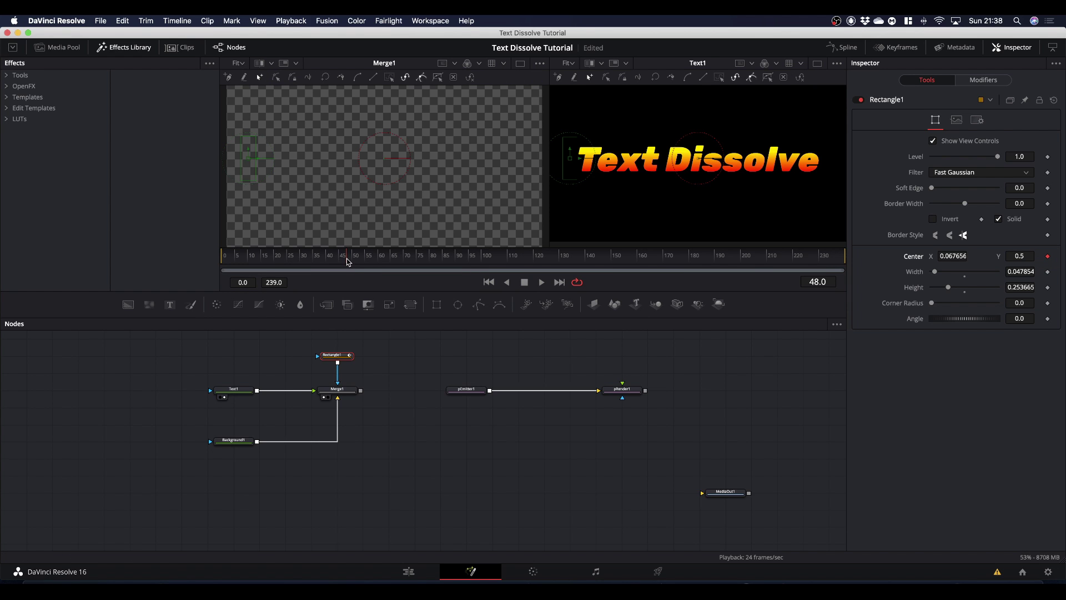
{"action": "left_click_drag", "start_coordinate": [348, 262], "coordinate": [870, 277]}
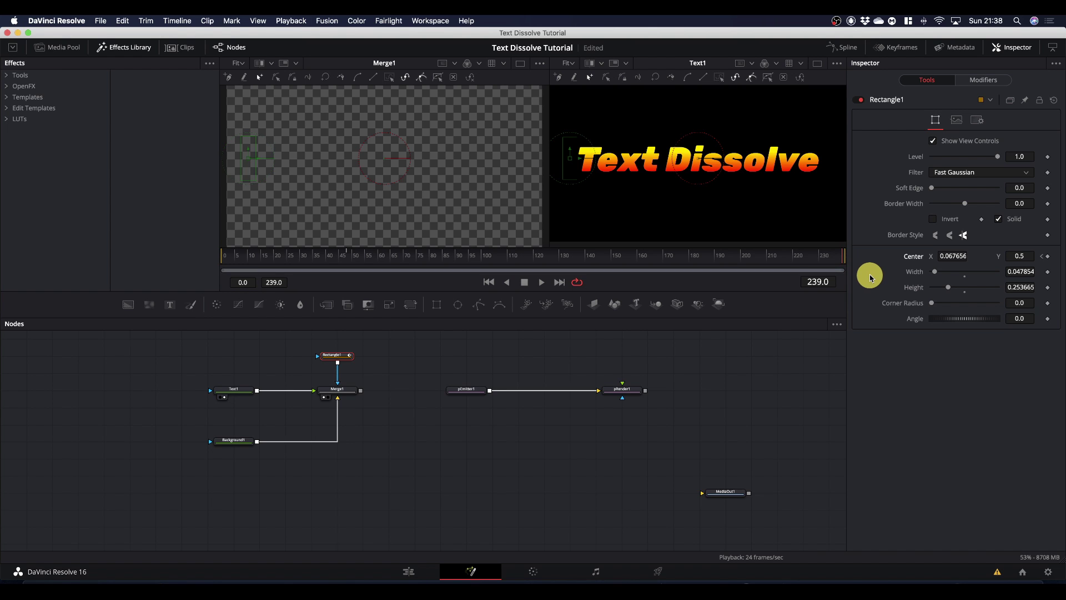
{"action": "left_click_drag", "start_coordinate": [869, 276], "coordinate": [779, 279]}
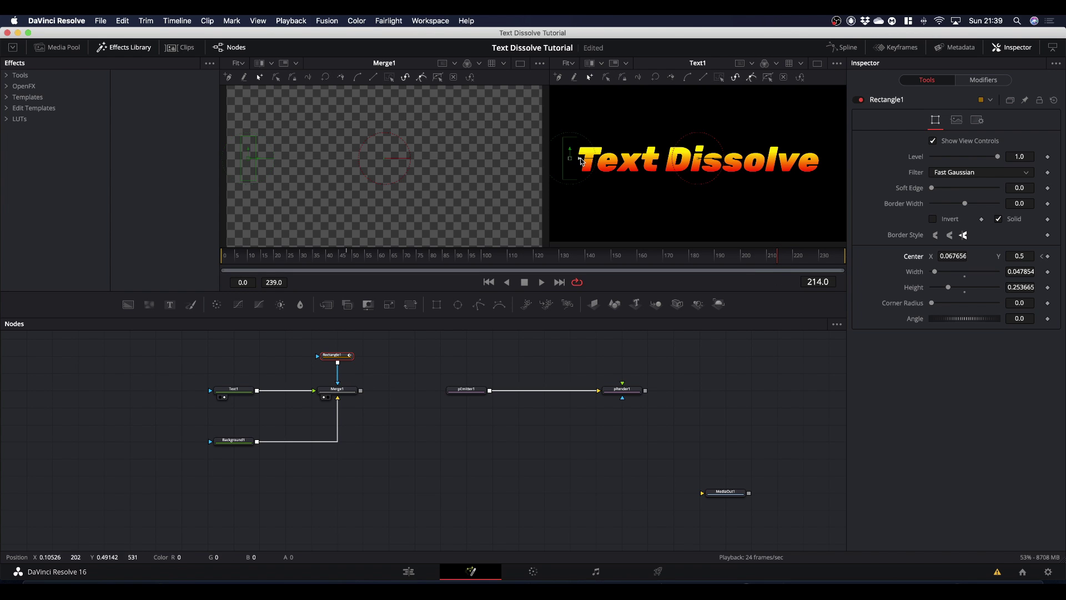
{"action": "left_click_drag", "start_coordinate": [581, 161], "coordinate": [840, 174]}
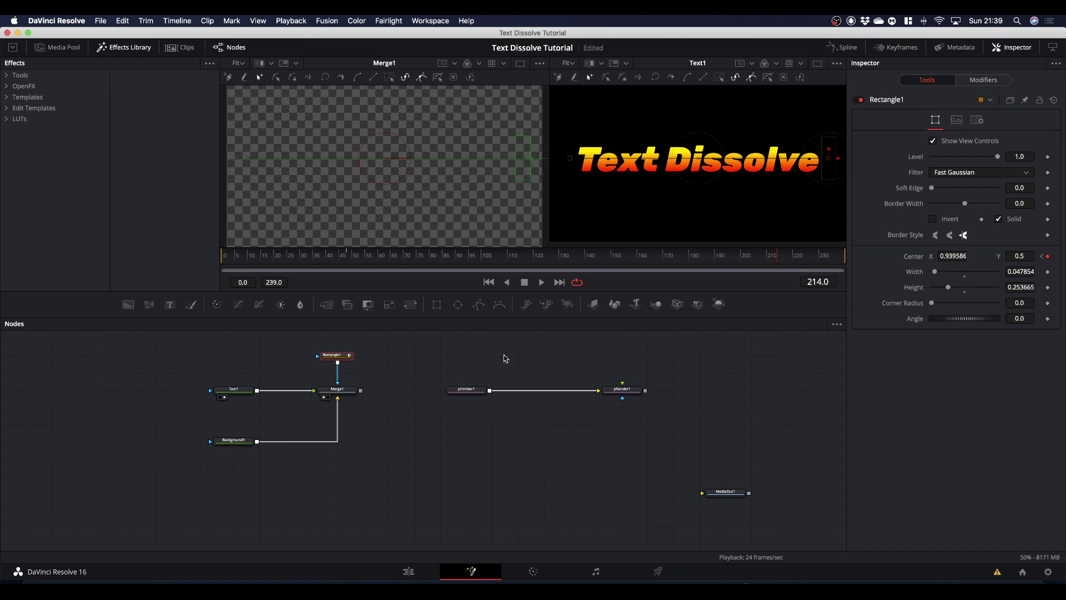
{"action": "key", "text": "space"}
{"action": "key", "text": "space"}
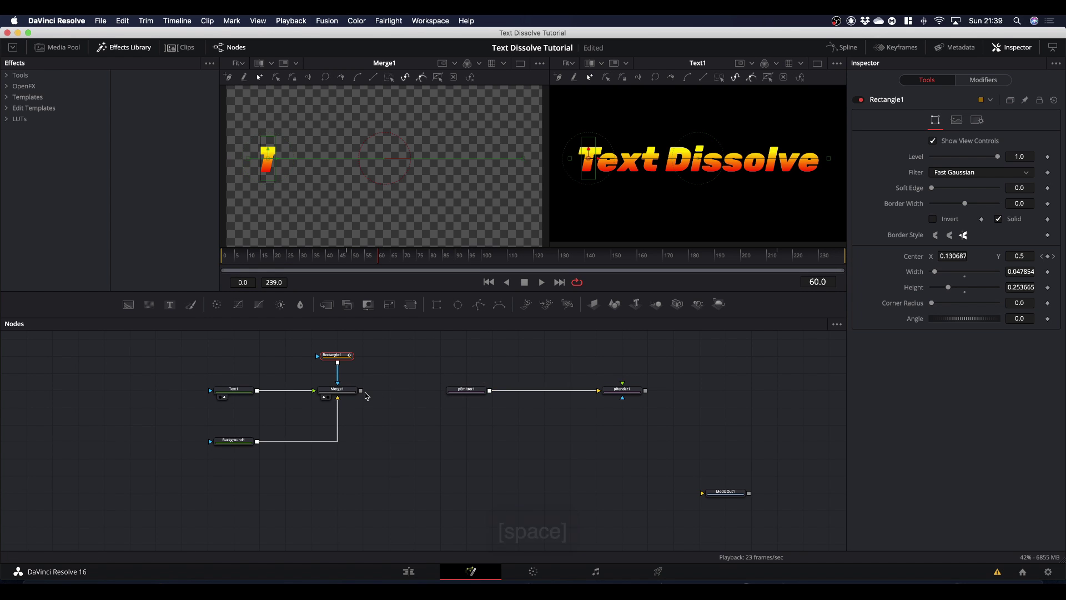
Step: Set pEmitter1's region to Bitmap and feed Merge1's output into it as the region bitmap
{"action": "left_click_drag", "start_coordinate": [360, 393], "coordinate": [490, 436]}
{"action": "left_click", "coordinate": [469, 393]}
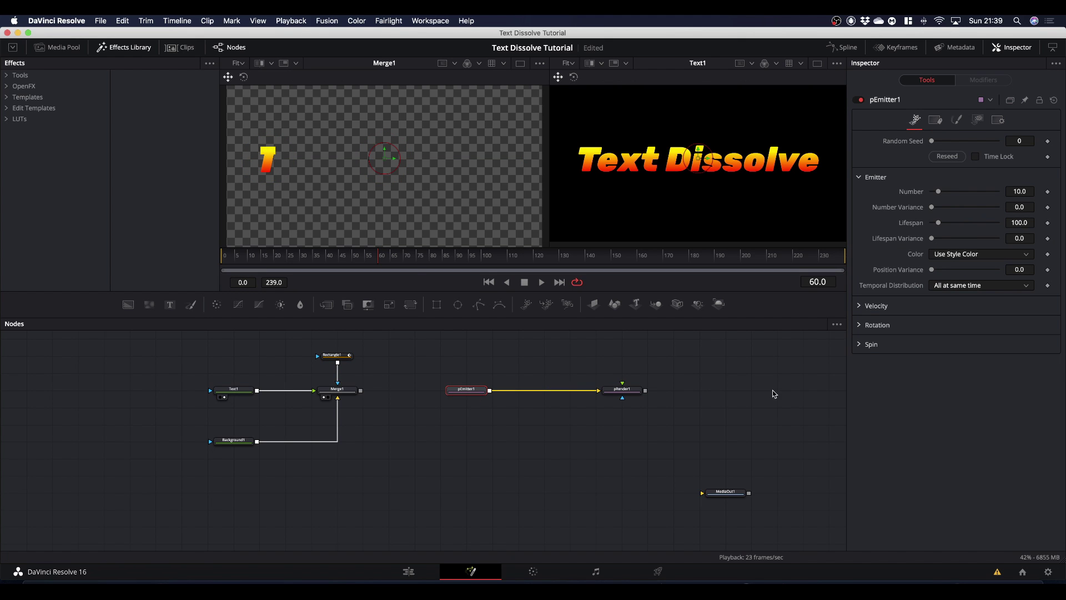
{"action": "left_click", "coordinate": [977, 120]}
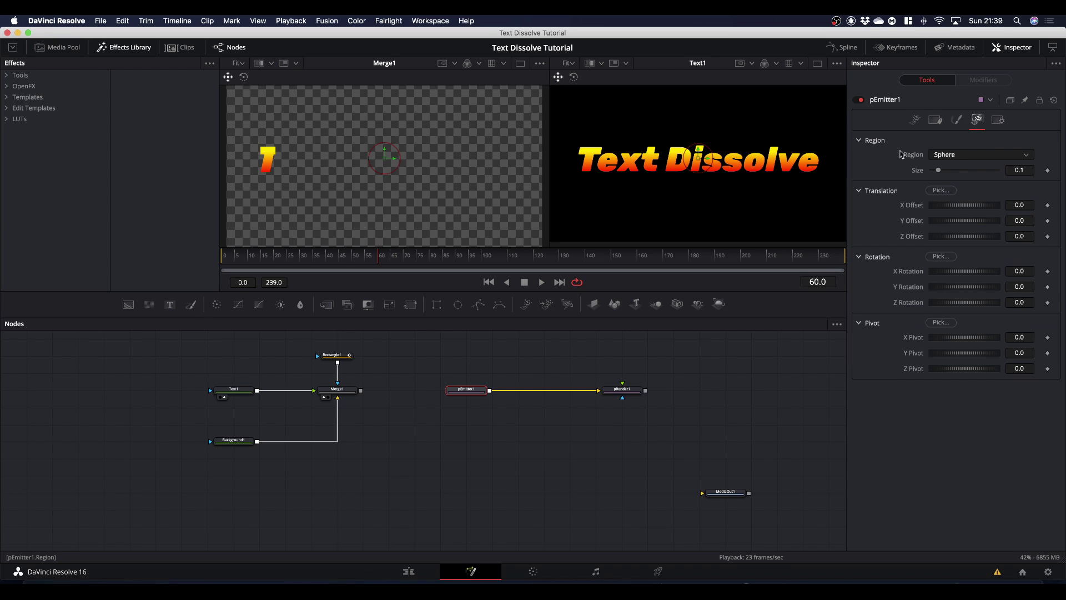
{"action": "left_click", "coordinate": [964, 158]}
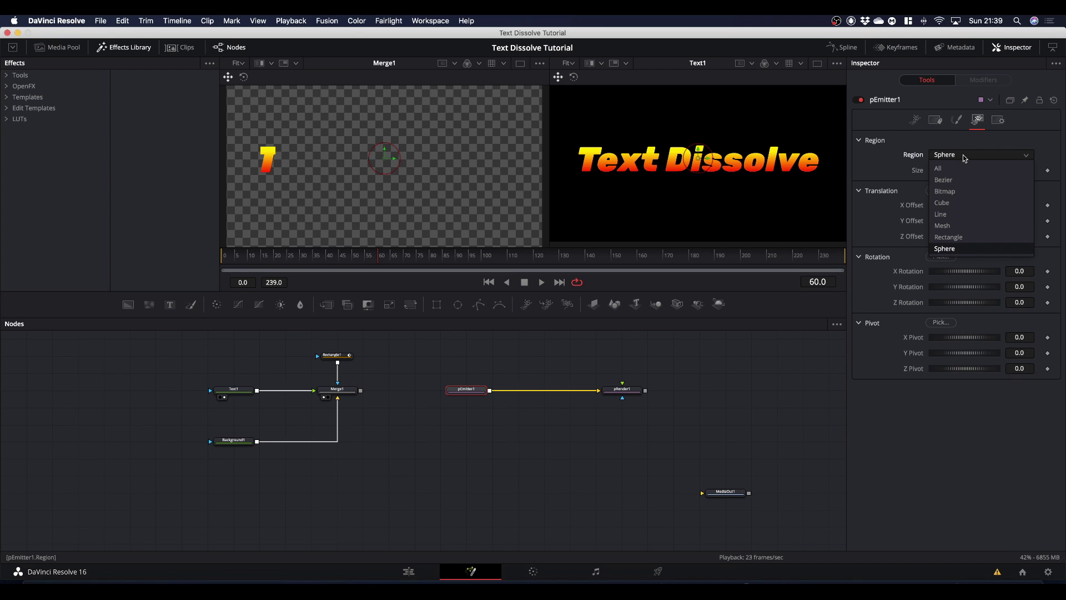
{"action": "left_click", "coordinate": [945, 191]}
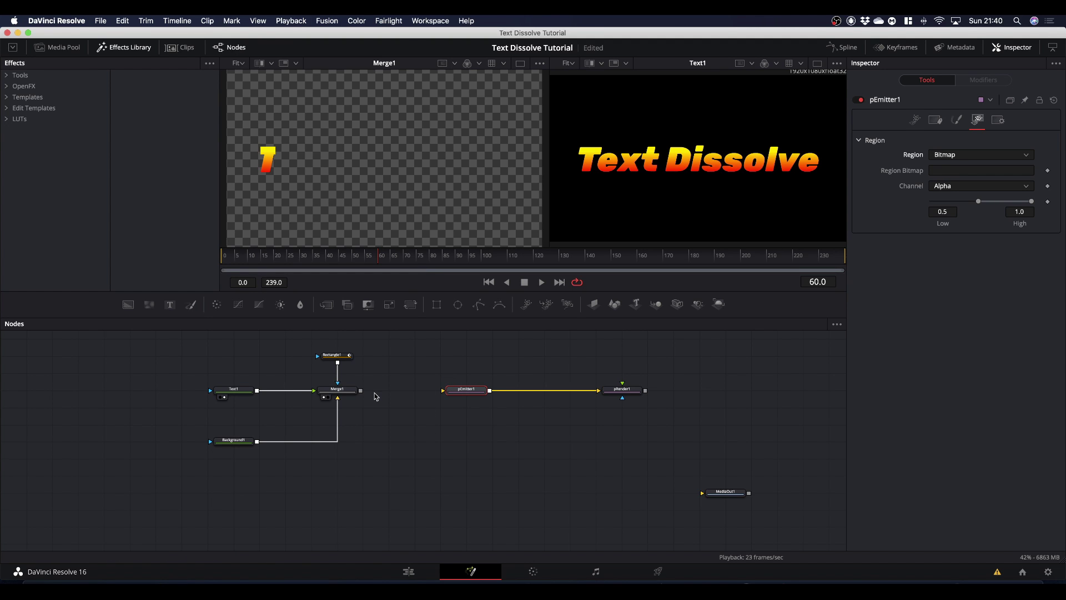
{"action": "left_click_drag", "start_coordinate": [361, 390], "coordinate": [447, 392]}
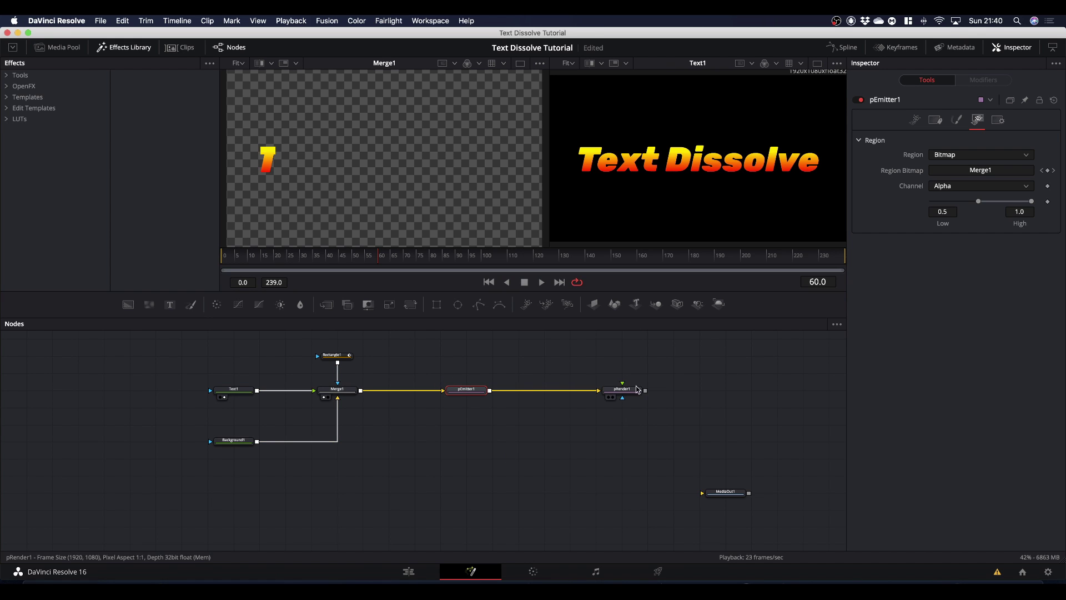
Step: Display pRender1 in the second viewer and play back the particles emitted from the masked text
{"action": "left_click_drag", "start_coordinate": [636, 393], "coordinate": [713, 199]}
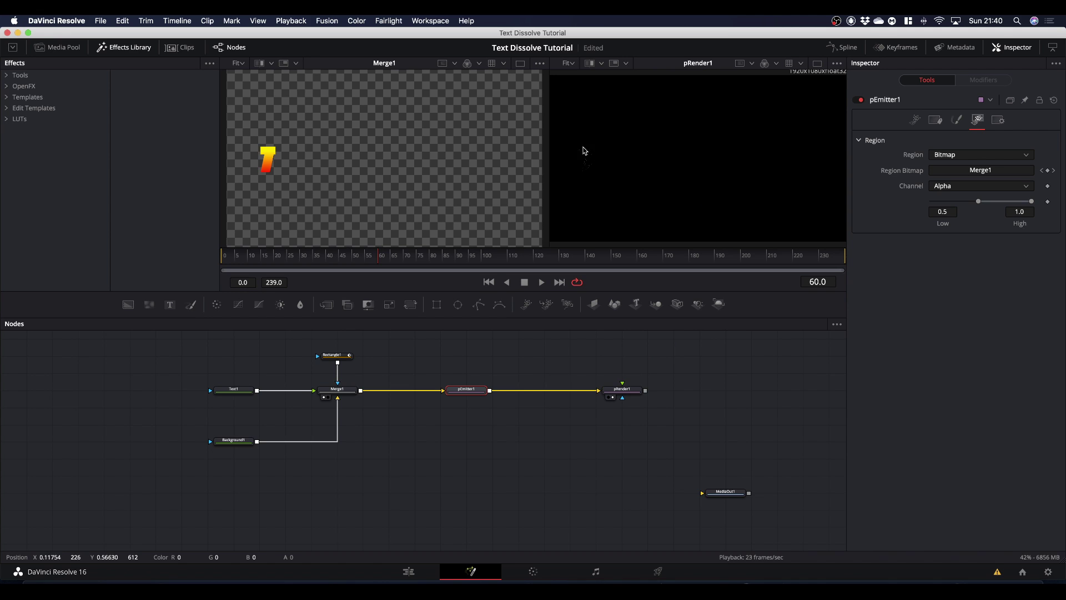
{"action": "key", "text": "space"}
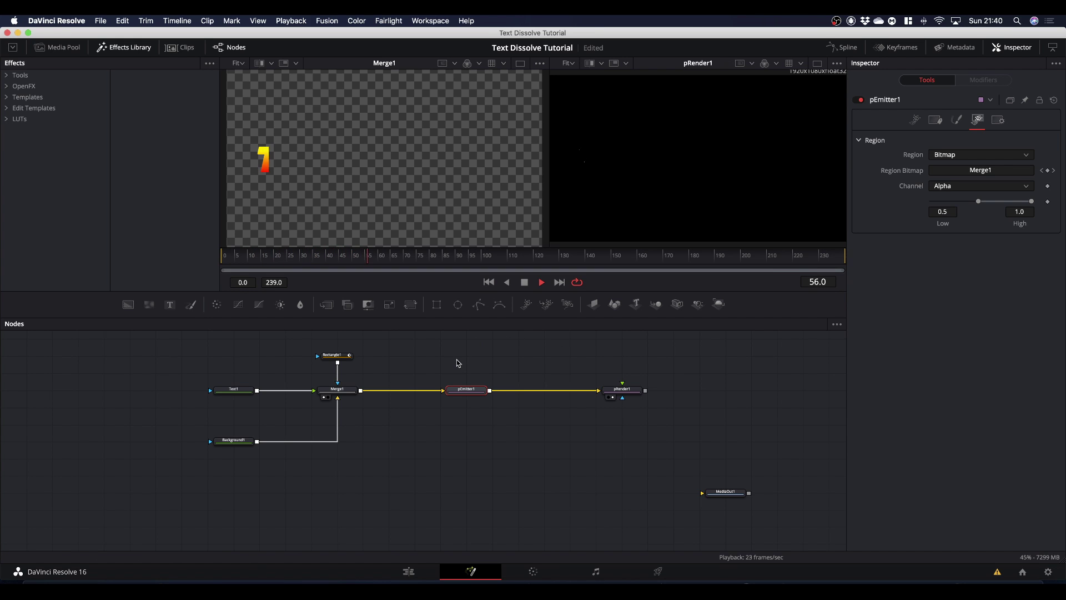
{"action": "key", "text": "space"}
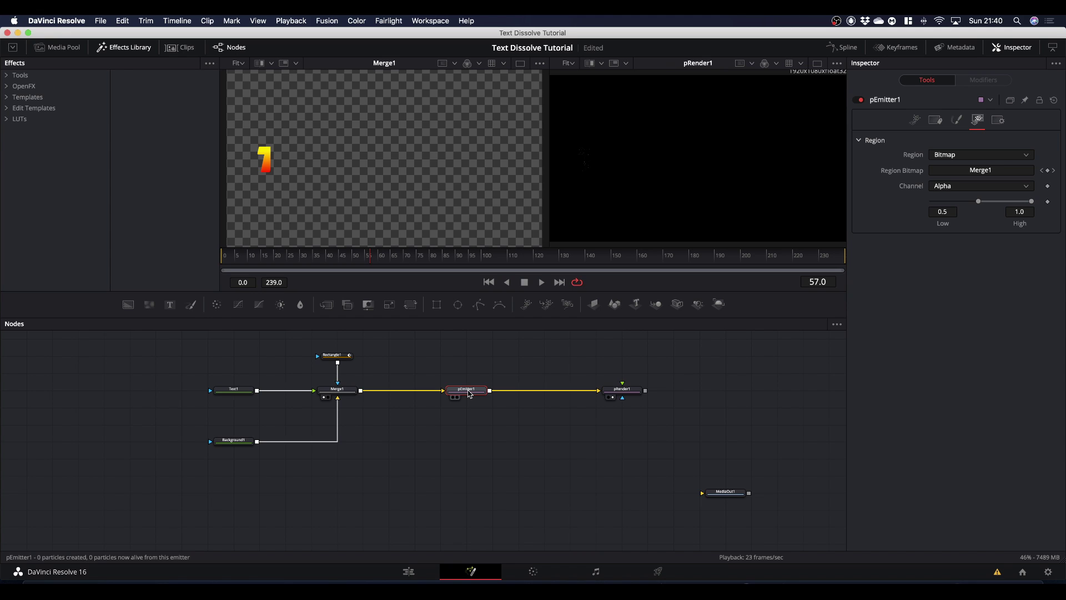
Step: Insert a pDirectionalForce node between pEmitter1 and pRender1, making room for it in the node chain, and play back its effect
{"action": "left_click_drag", "start_coordinate": [469, 393], "coordinate": [449, 393]}
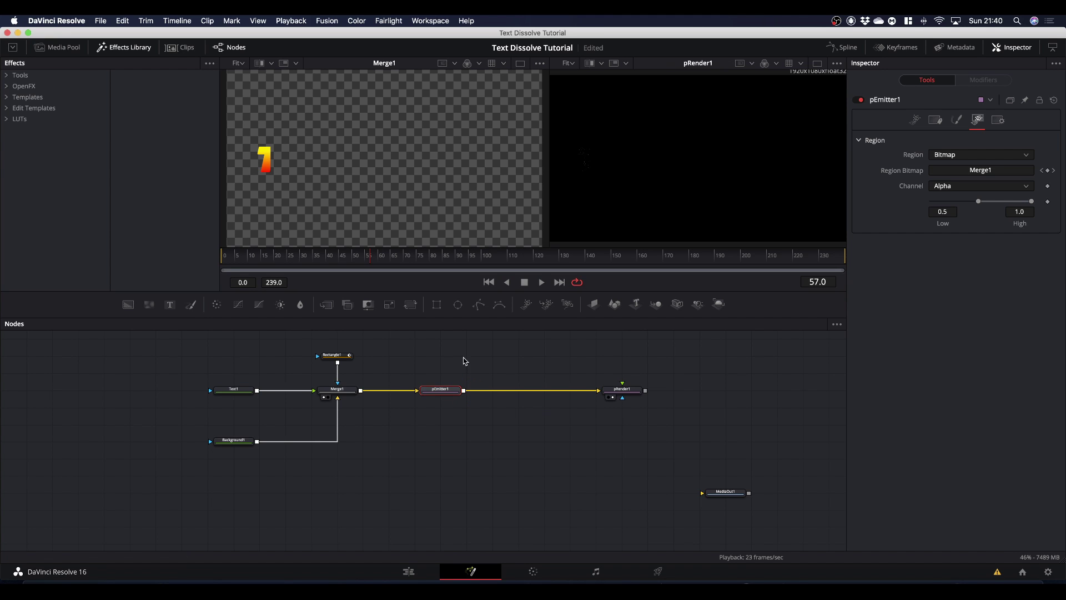
{"action": "left_click", "coordinate": [439, 392]}
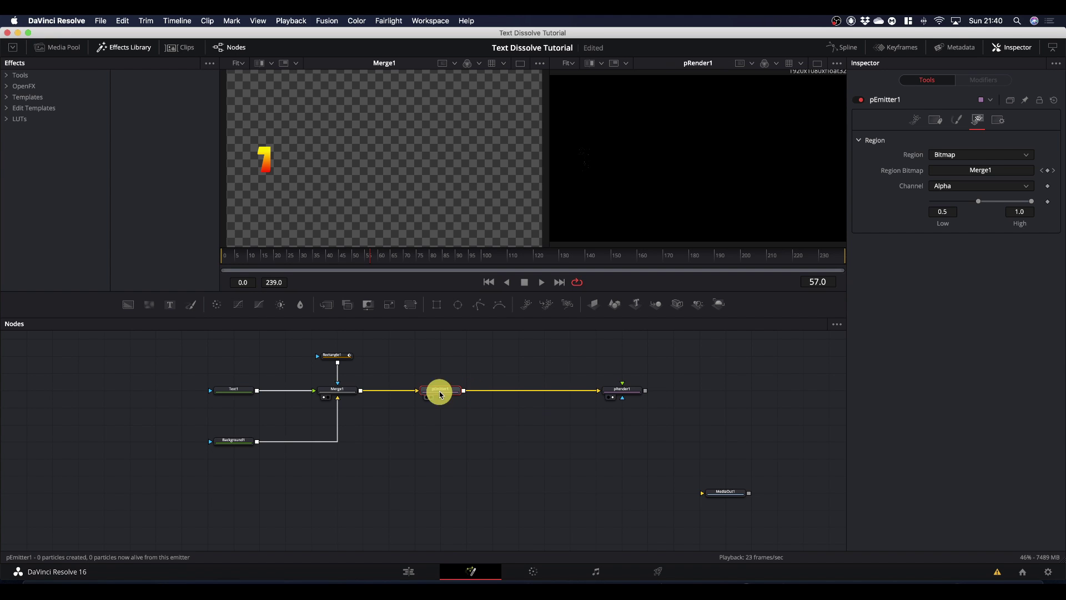
{"action": "key", "text": "shift+space"}
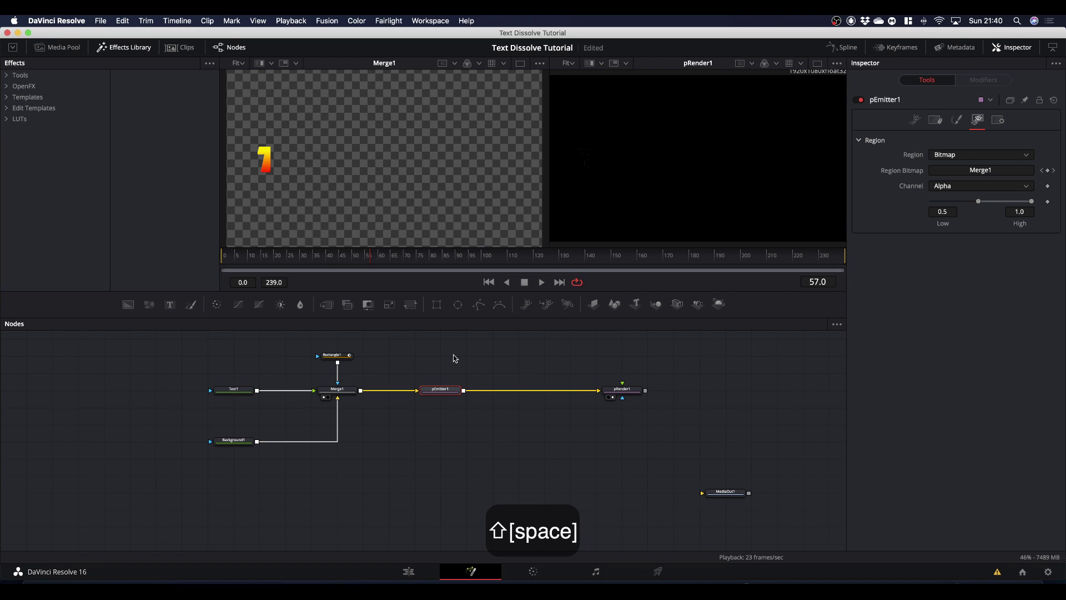
{"action": "type", "text": "blur"}
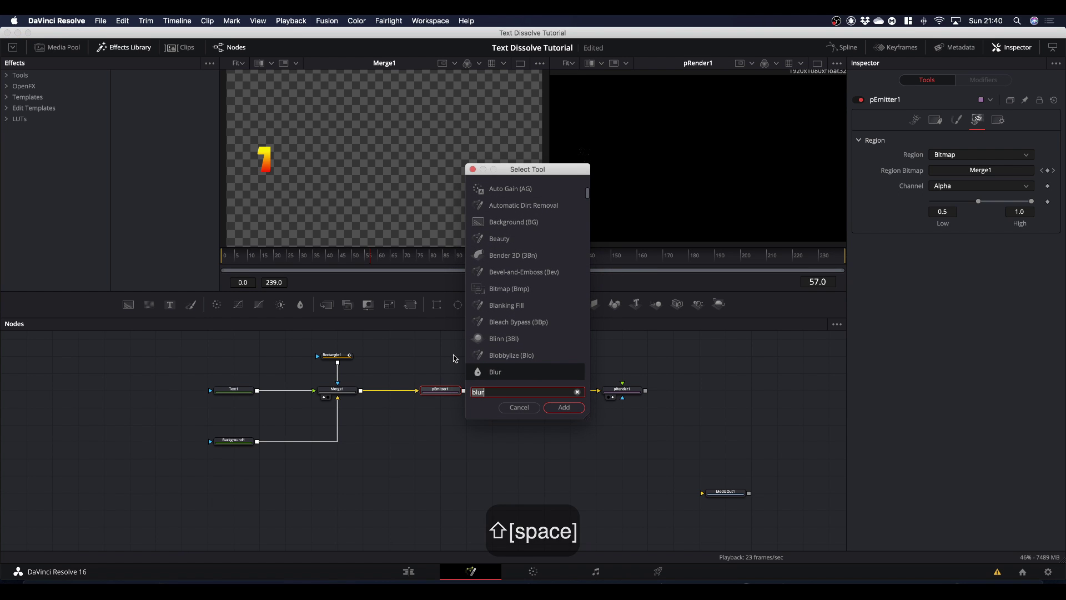
{"action": "type", "text": "pdir"}
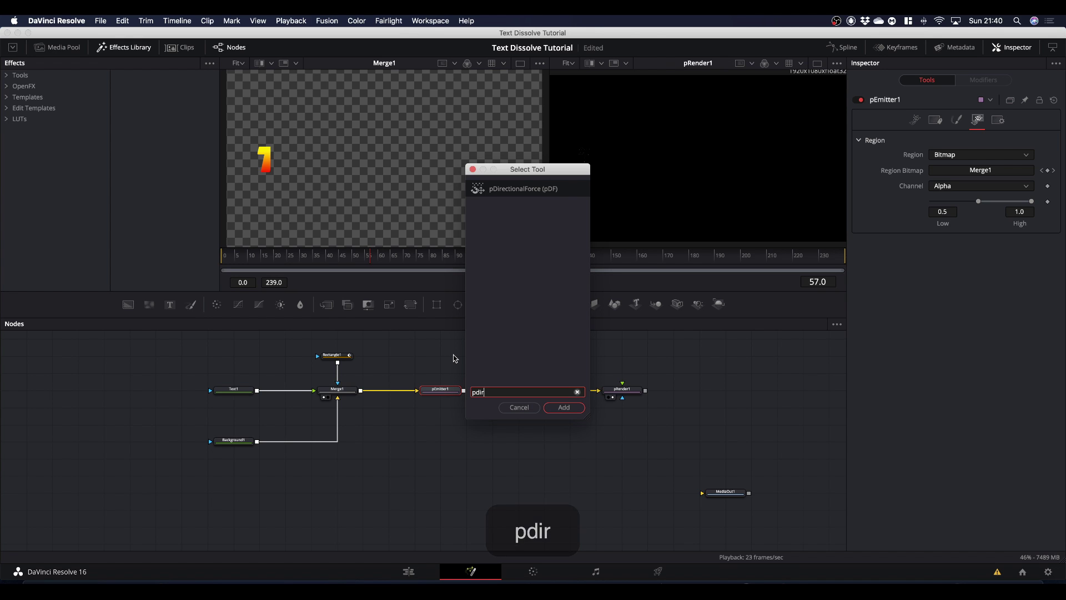
{"action": "left_click", "coordinate": [564, 407]}
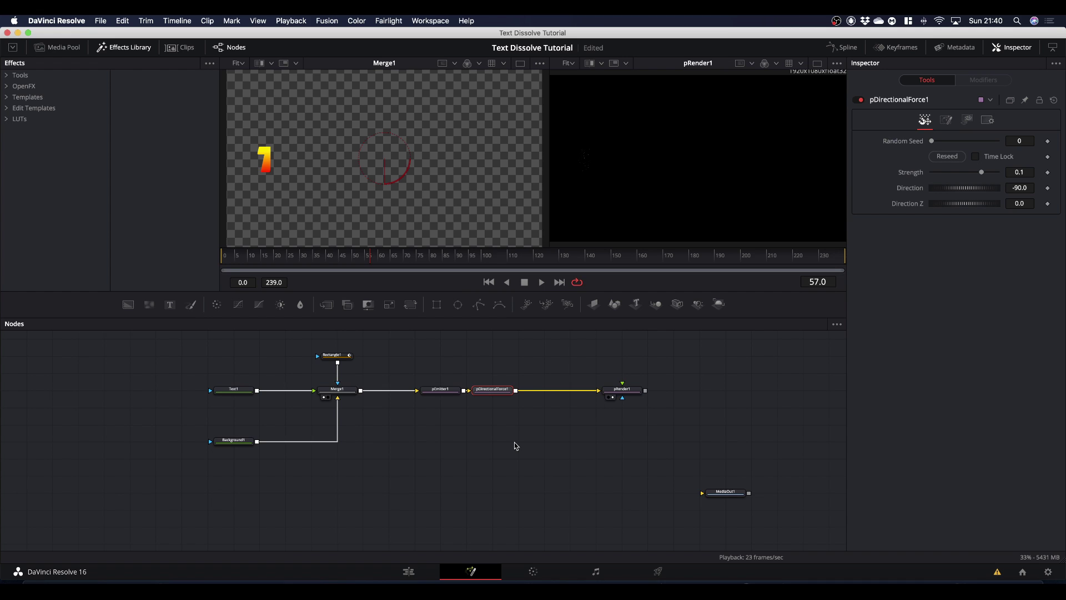
{"action": "key", "text": "space"}
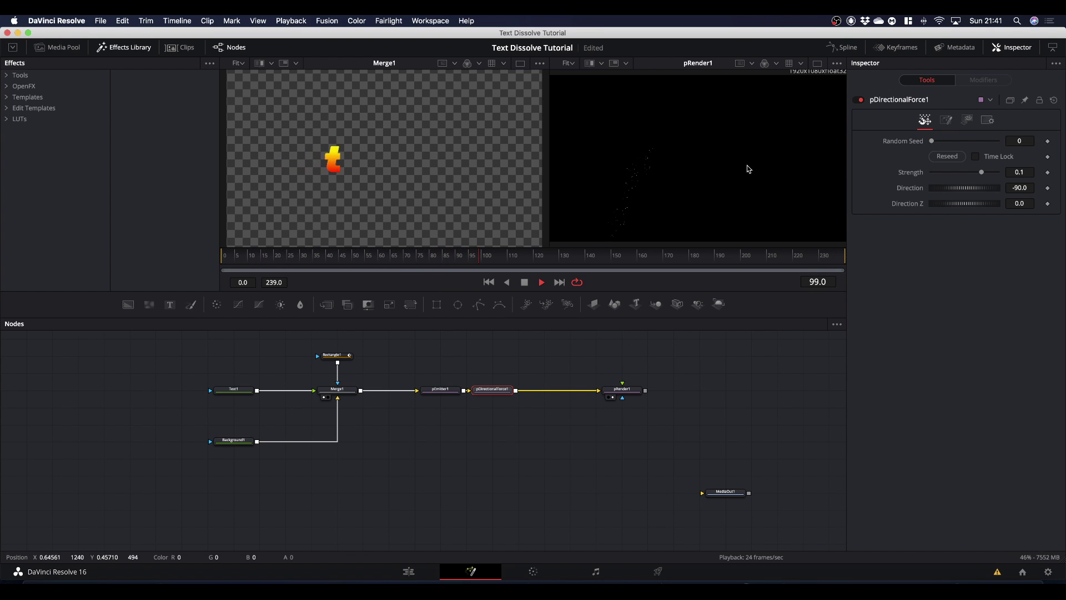
Step: Stop playback, go to frame 99 and set pEmitter1's Number of particles to 500
{"action": "key", "text": "space"}
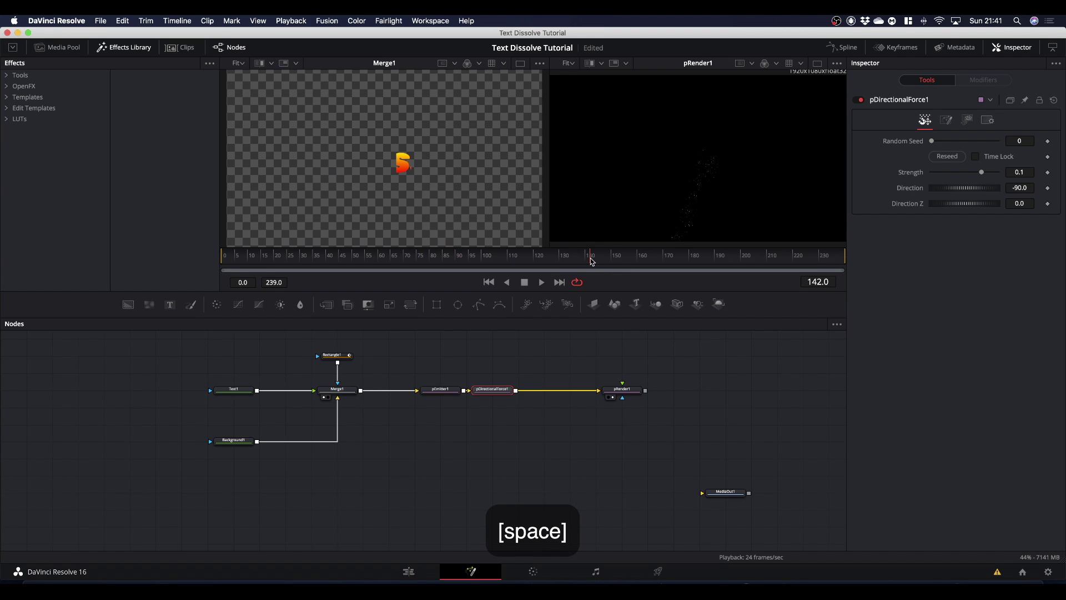
{"action": "left_click_drag", "start_coordinate": [592, 260], "coordinate": [479, 260]}
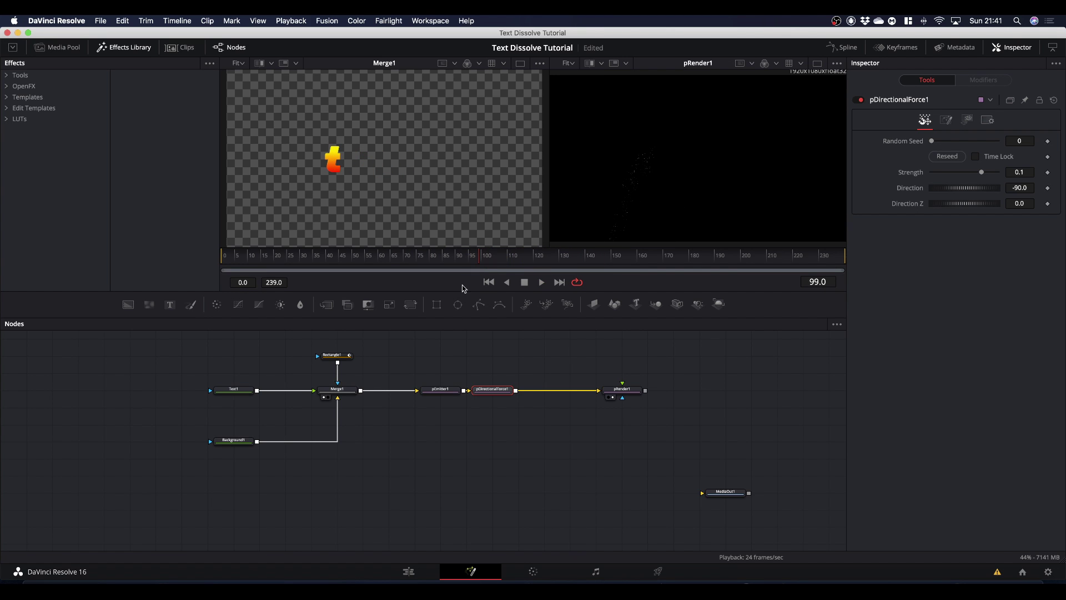
{"action": "left_click", "coordinate": [440, 392]}
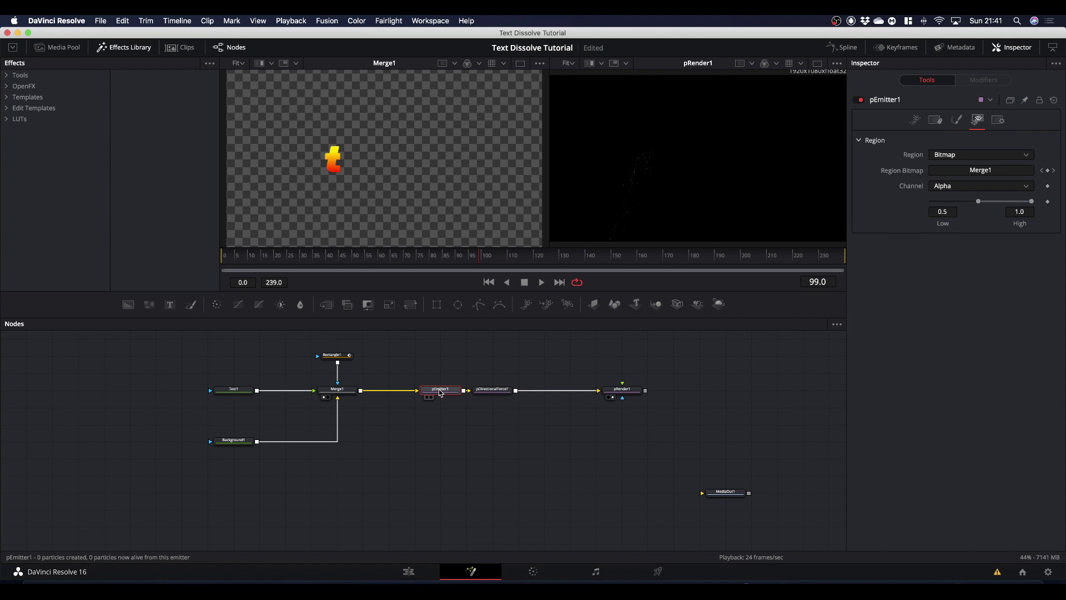
{"action": "left_click", "coordinate": [917, 120]}
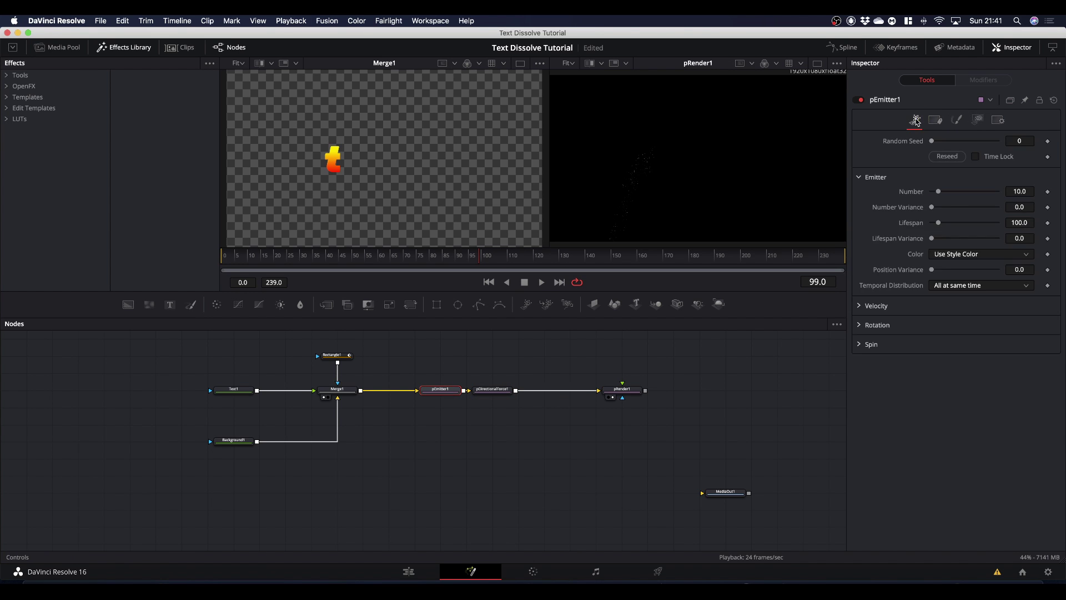
{"action": "left_click", "coordinate": [1018, 191]}
{"action": "key", "text": "BackSpace"}
{"action": "type", "text": "50"}
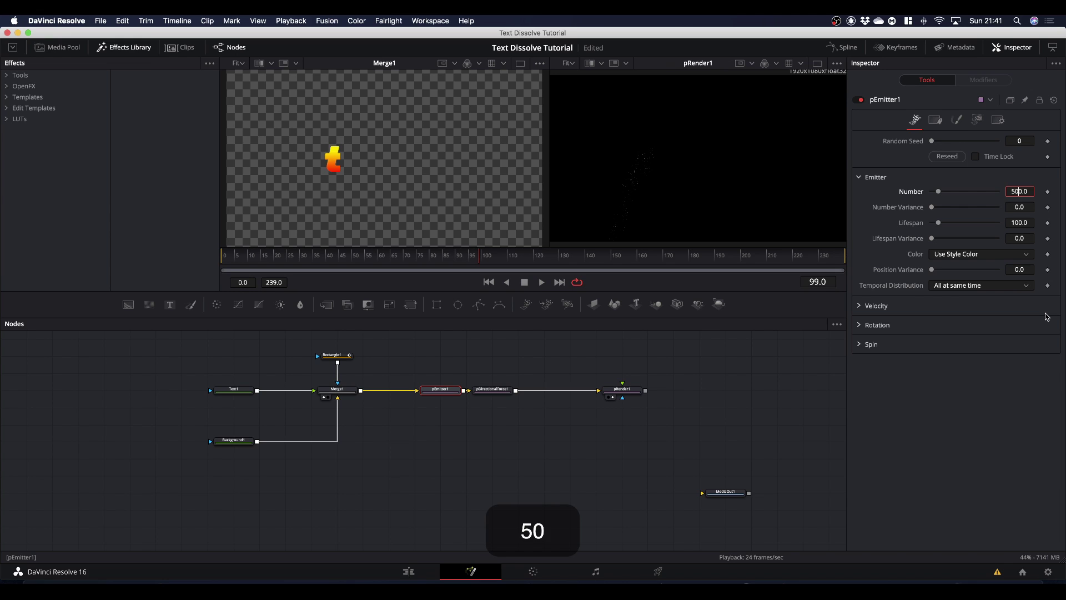
{"action": "left_click", "coordinate": [971, 439]}
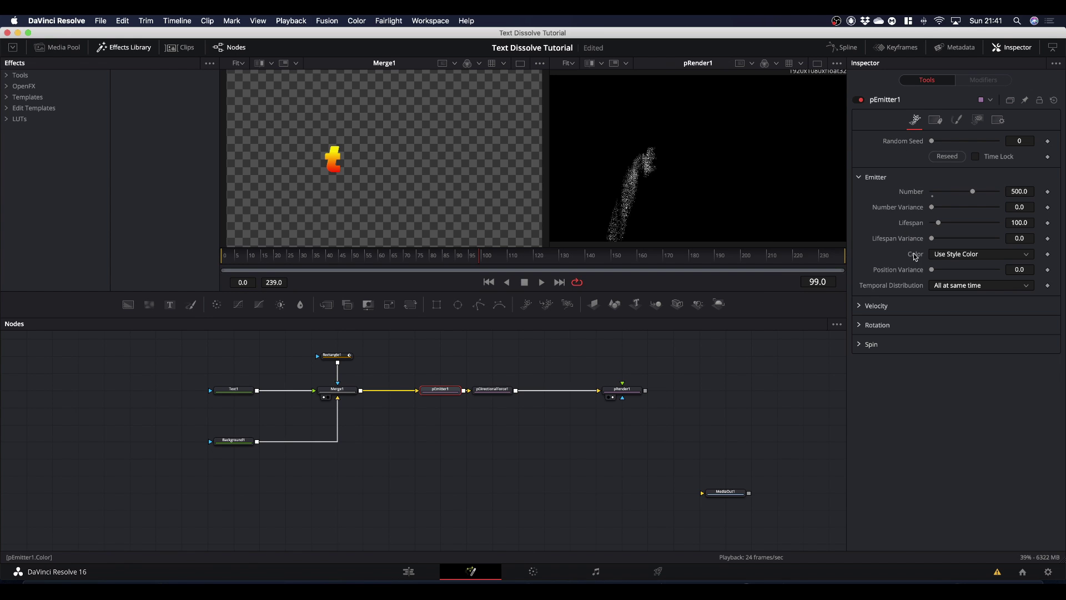
Step: Set pEmitter1's Color to Use Color from Region and play back the coloured particles
{"action": "left_click", "coordinate": [951, 255]}
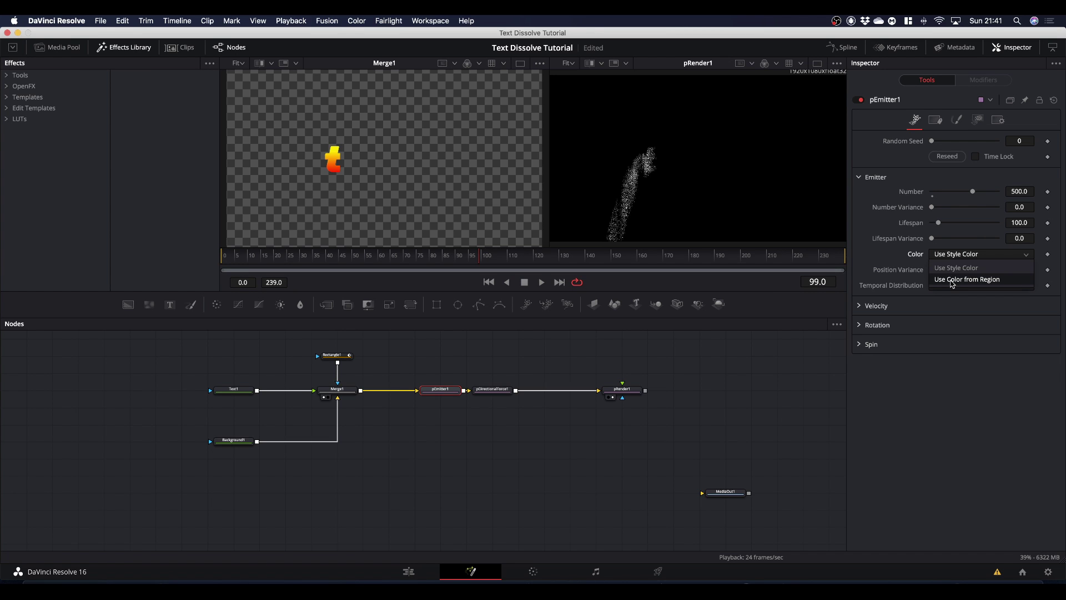
{"action": "left_click", "coordinate": [951, 280]}
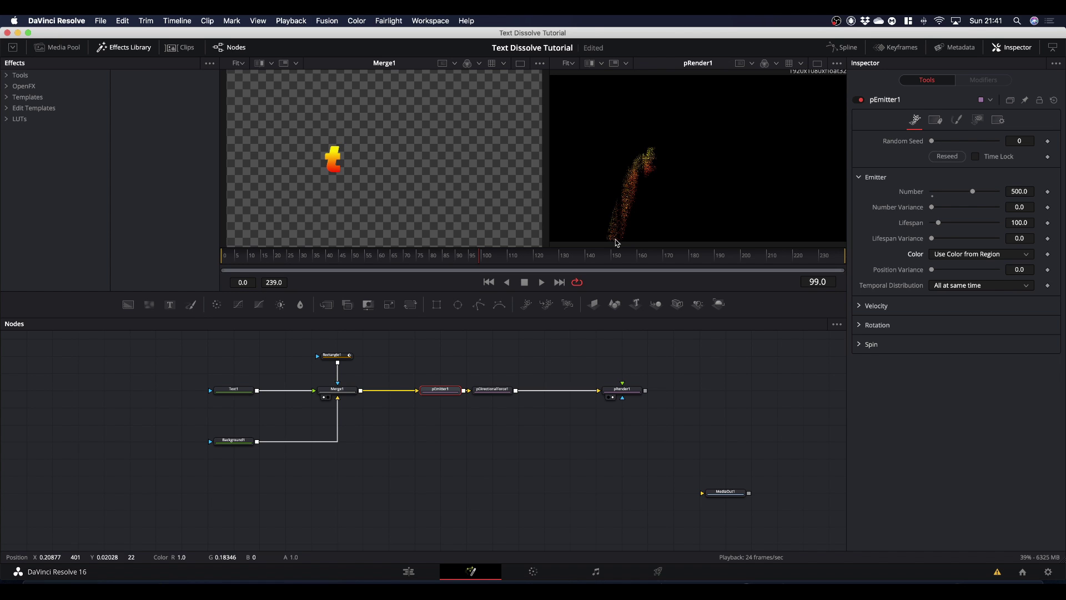
{"action": "key", "text": "space"}
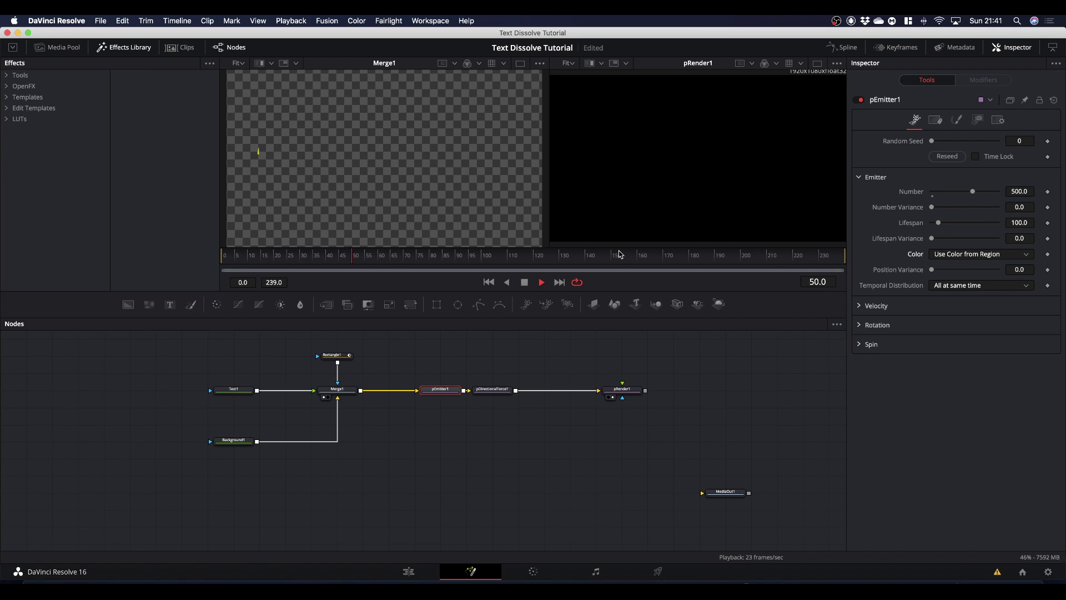
{"action": "key", "text": "space"}
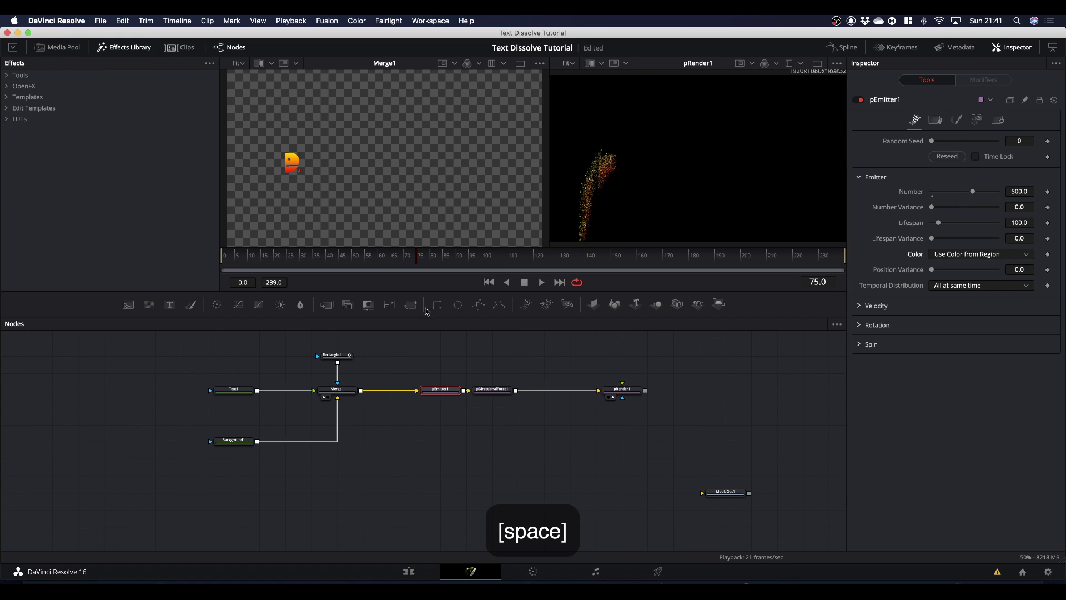
Step: Insert a pTurbulence node between pDirectionalForce1 and pRender1
{"action": "left_click", "coordinate": [493, 389]}
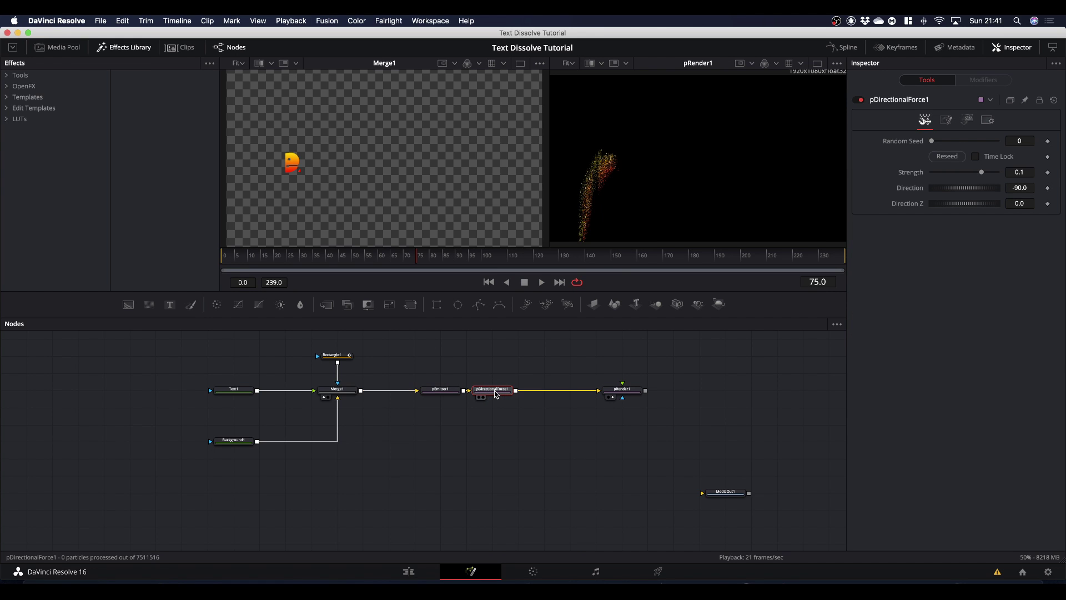
{"action": "key", "text": "shift+space"}
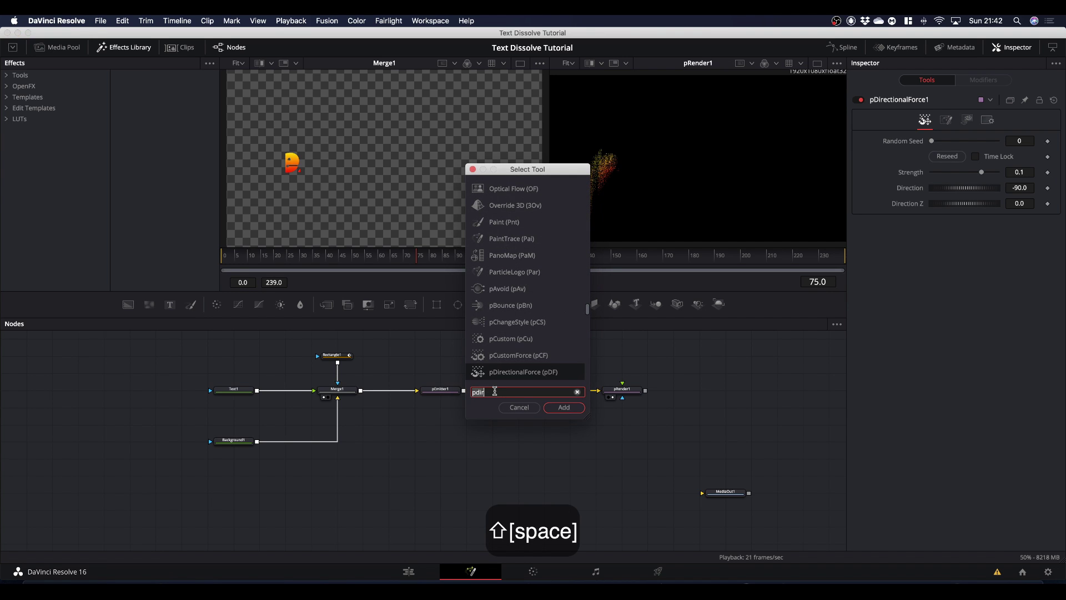
{"action": "type", "text": "pturb"}
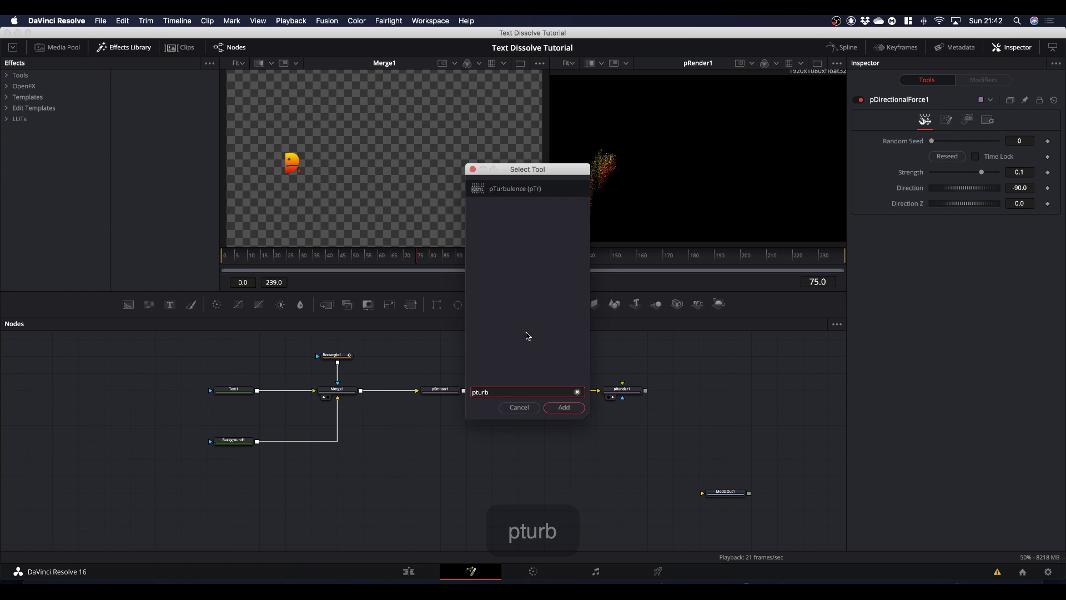
{"action": "left_click", "coordinate": [572, 408]}
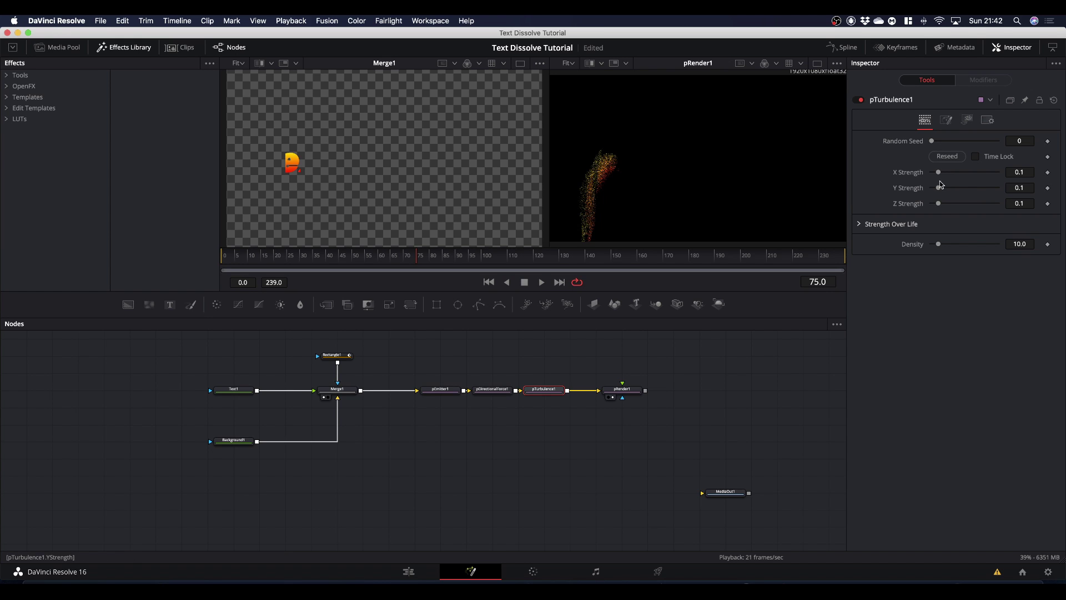
Step: Raise pTurbulence1's X Strength to about 0.543 and Y Strength to about 0.37, playing back the particle motion after each change
{"action": "left_click_drag", "start_coordinate": [939, 175], "coordinate": [968, 177]}
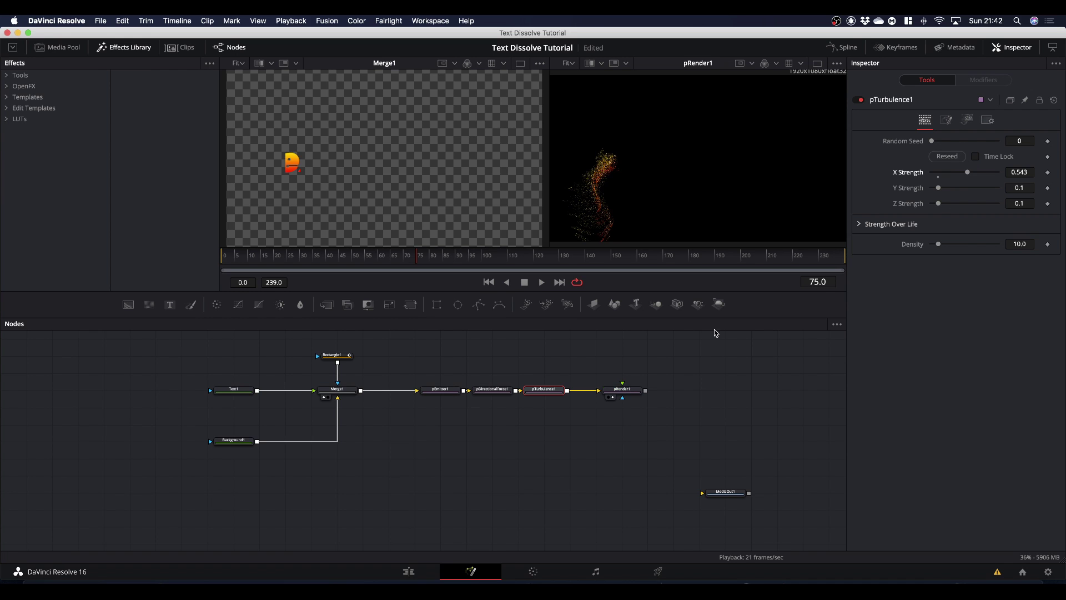
{"action": "key", "text": "space"}
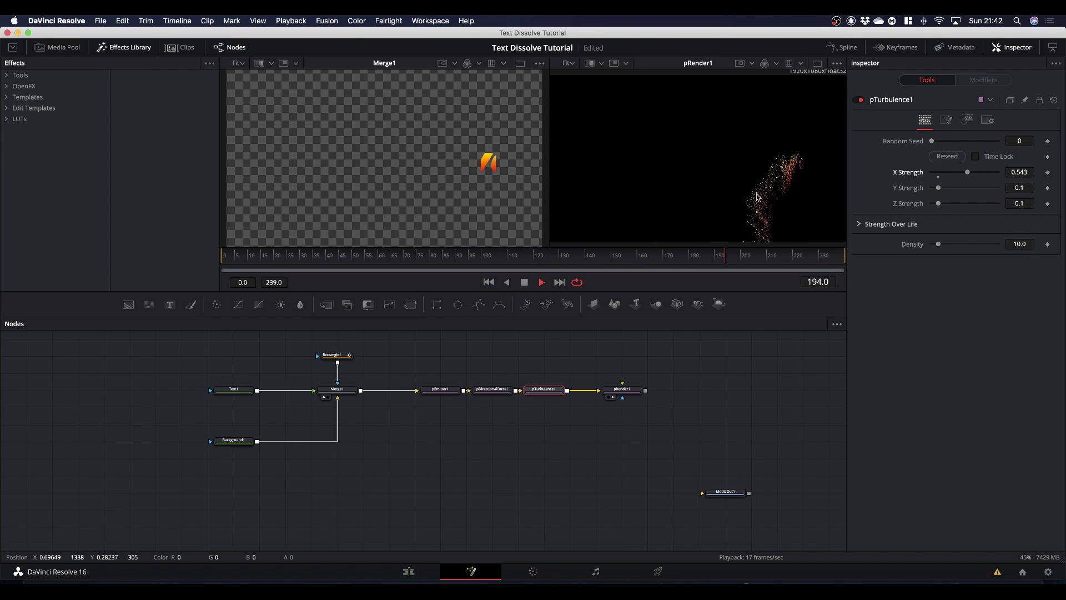
{"action": "key", "text": "space"}
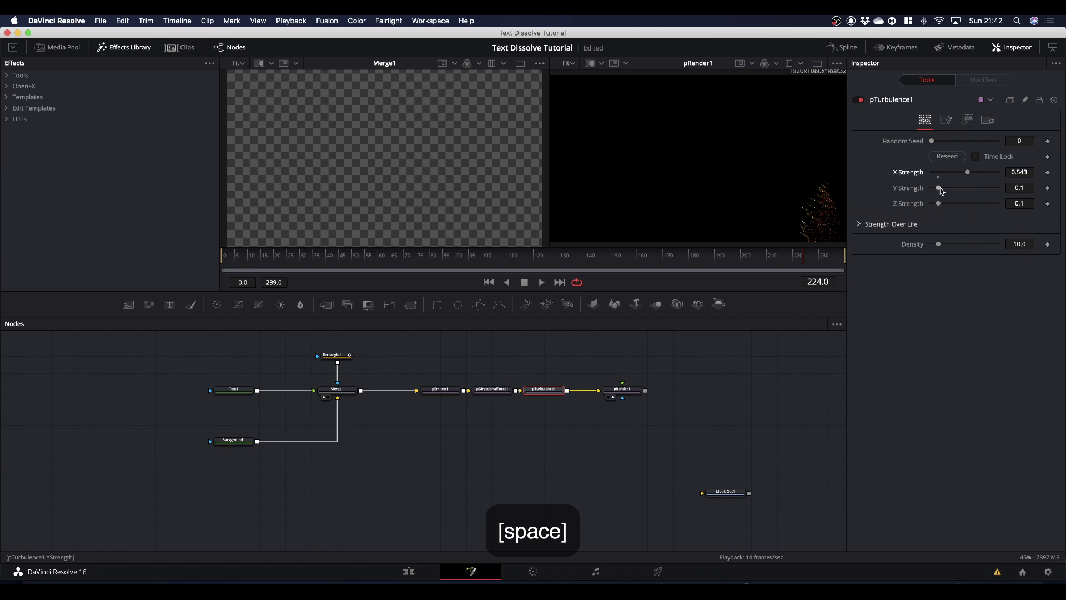
{"action": "left_click_drag", "start_coordinate": [942, 191], "coordinate": [957, 192]}
{"action": "key", "text": "space"}
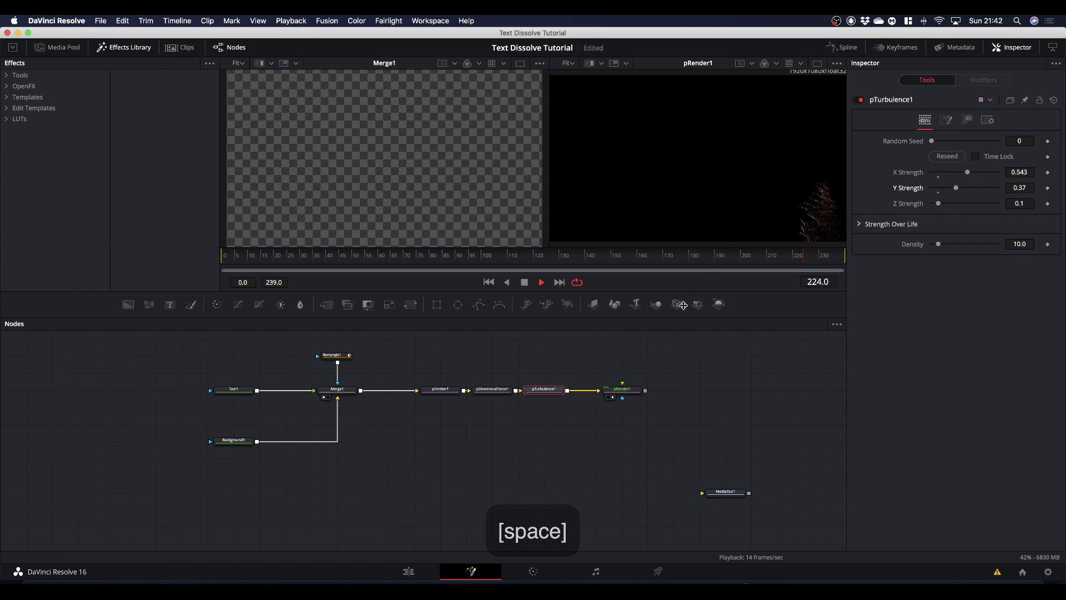
{"action": "key", "text": "space"}
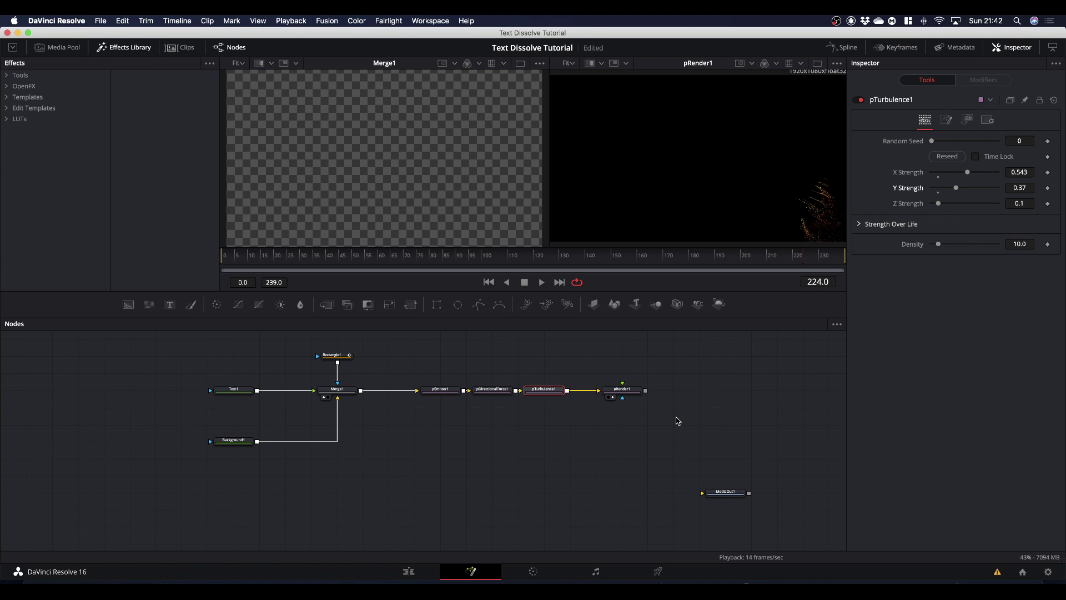
{"action": "key", "text": "space"}
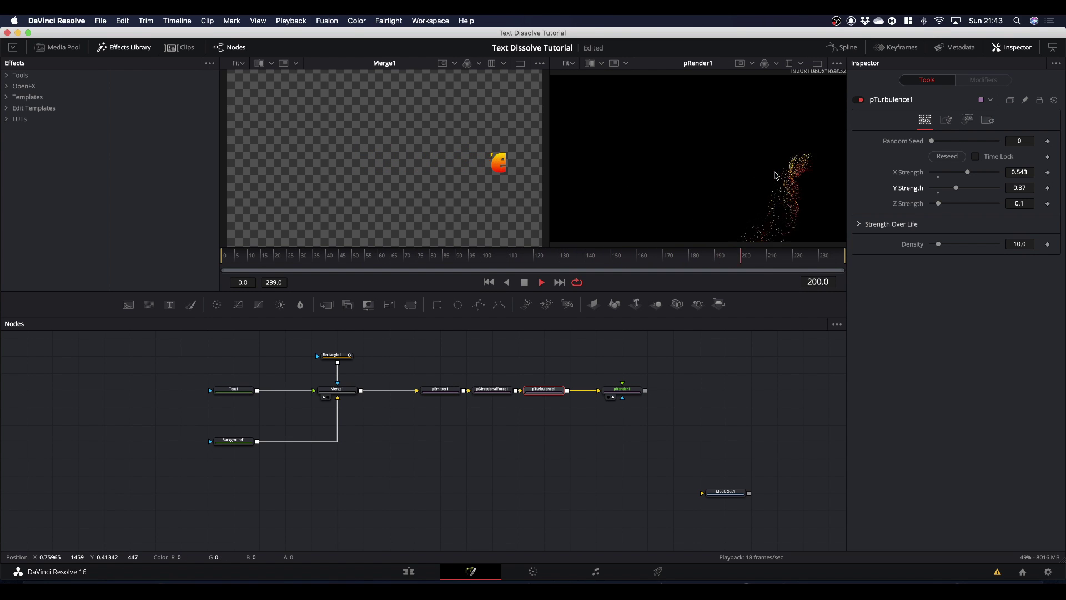
{"action": "key", "text": "space"}
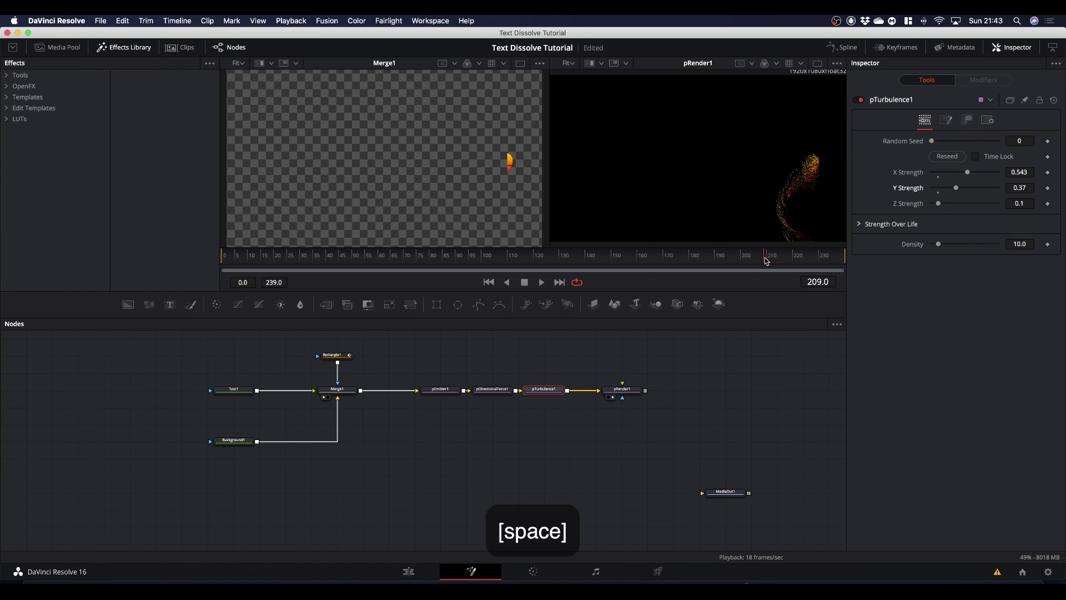
Step: Go to frame 133 and set pEmitter1's Number Variance to about 66.1
{"action": "left_click_drag", "start_coordinate": [717, 258], "coordinate": [566, 264]}
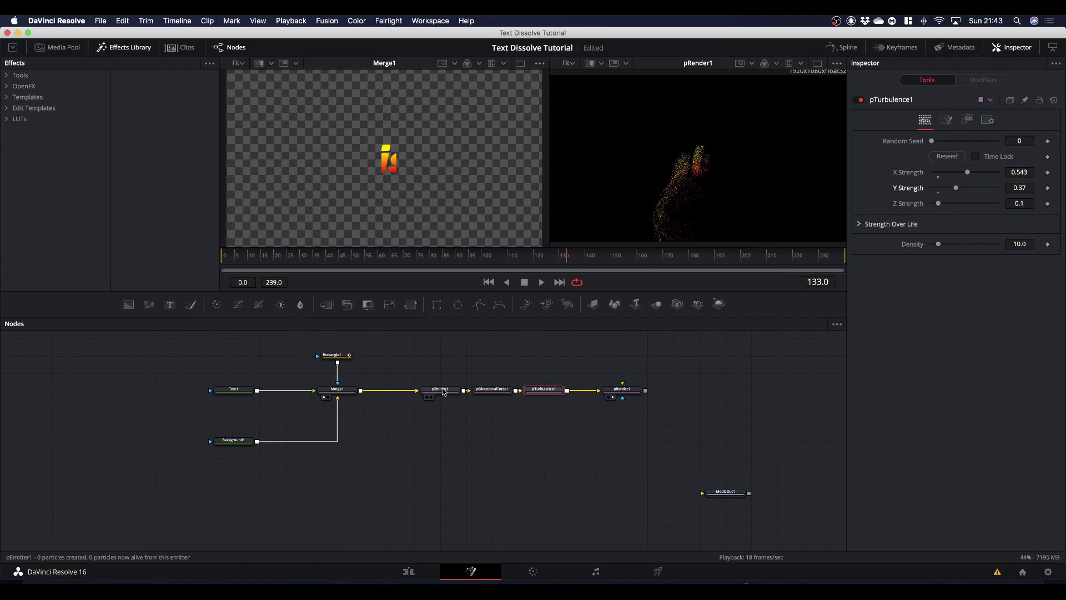
{"action": "left_click", "coordinate": [442, 389]}
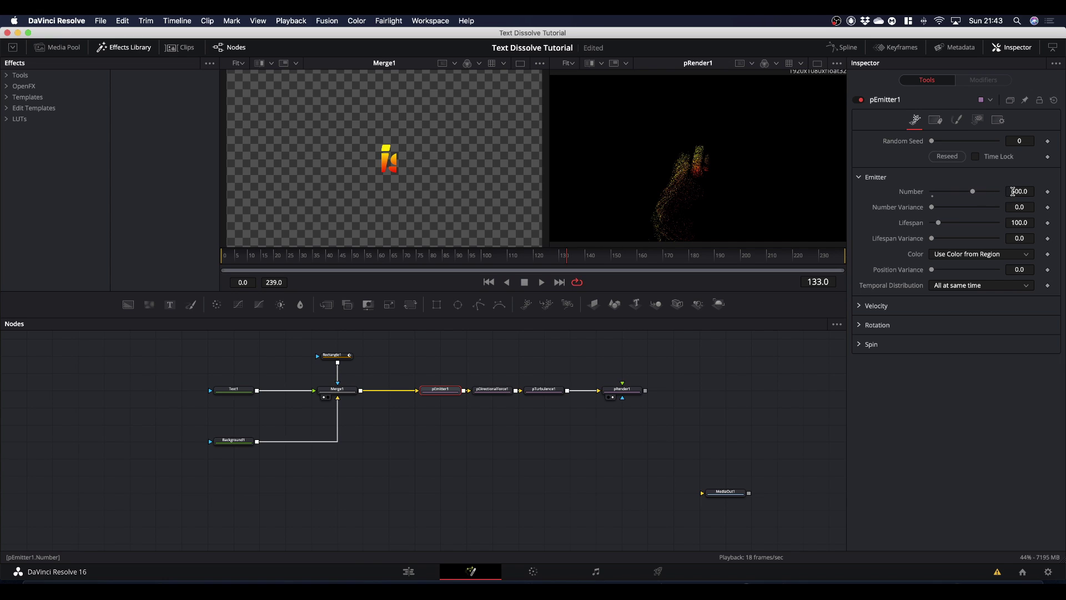
{"action": "left_click_drag", "start_coordinate": [933, 211], "coordinate": [975, 211]}
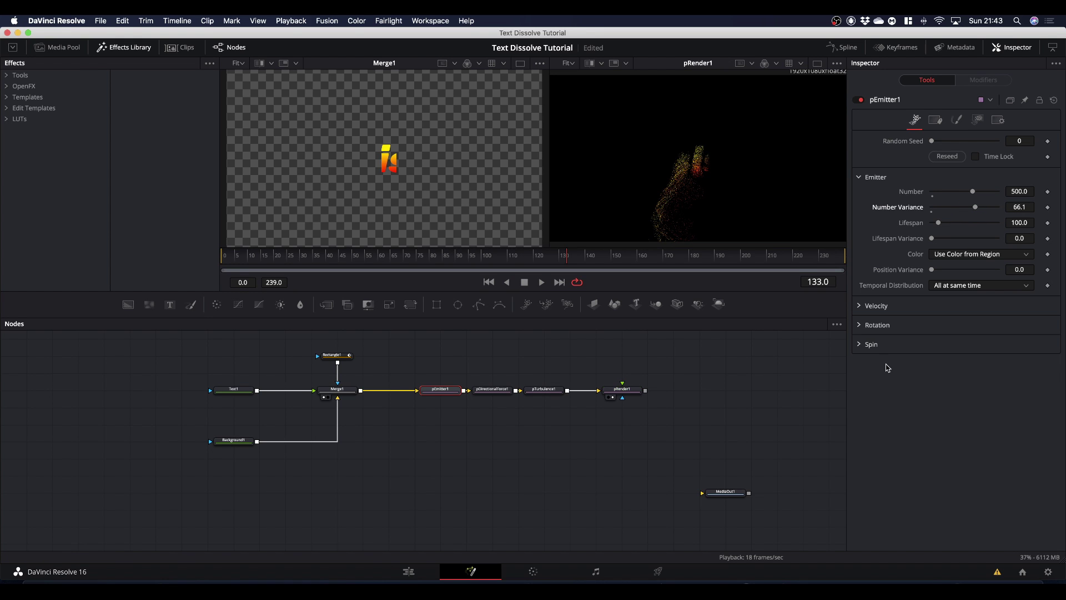
Step: Try a Velocity Variance of 0.173 on pEmitter1 during playback, then reduce it to about 0.008
{"action": "left_click", "coordinate": [859, 306]}
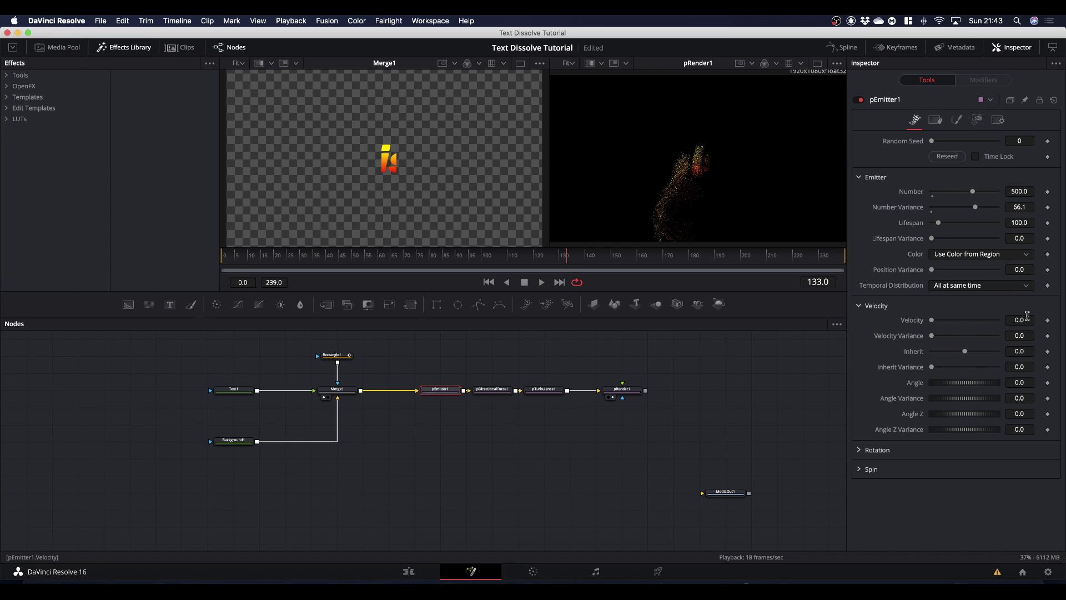
{"action": "left_click", "coordinate": [933, 335]}
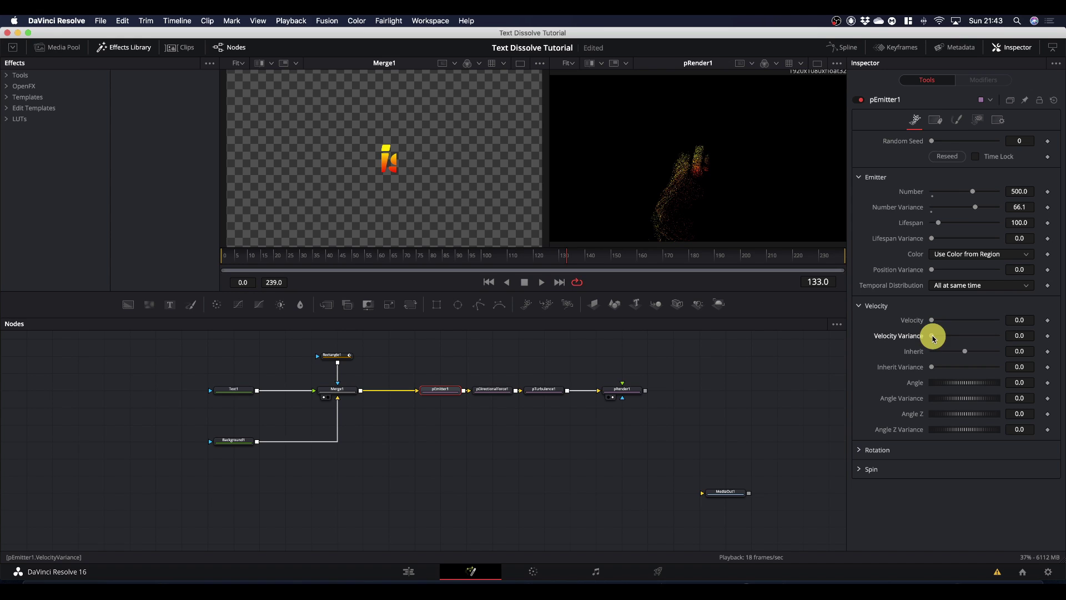
{"action": "left_click_drag", "start_coordinate": [941, 338], "coordinate": [944, 337]}
{"action": "key", "text": "space"}
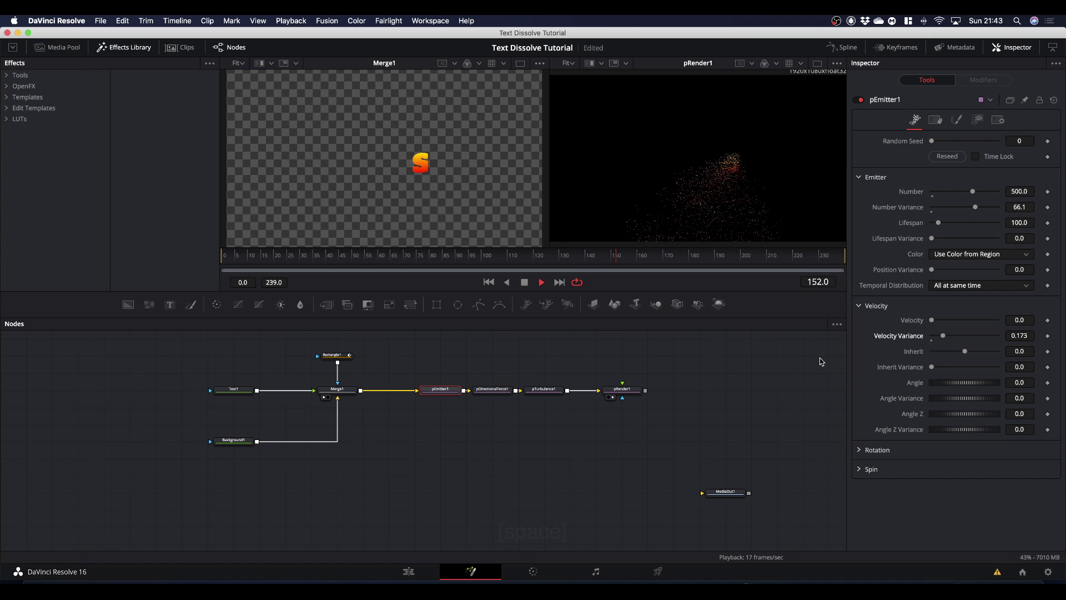
{"action": "left_click_drag", "start_coordinate": [943, 336], "coordinate": [941, 338]}
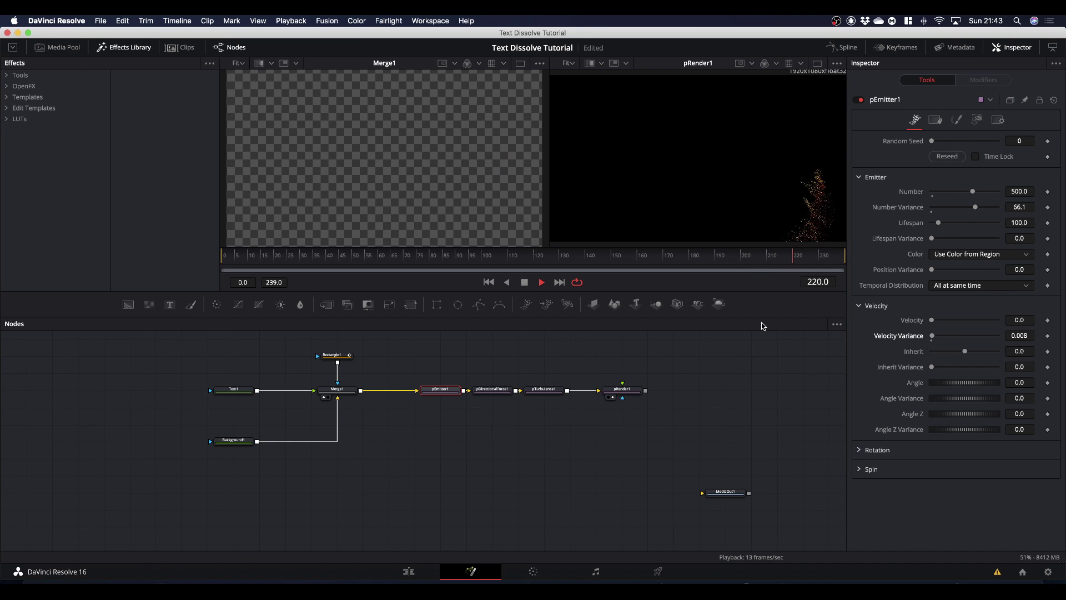
Step: Move pRender1 closer to pTurbulence1, stop playback, and add a Blur node after pRender1, displayed in the second viewer
{"action": "left_click_drag", "start_coordinate": [626, 393], "coordinate": [600, 392]}
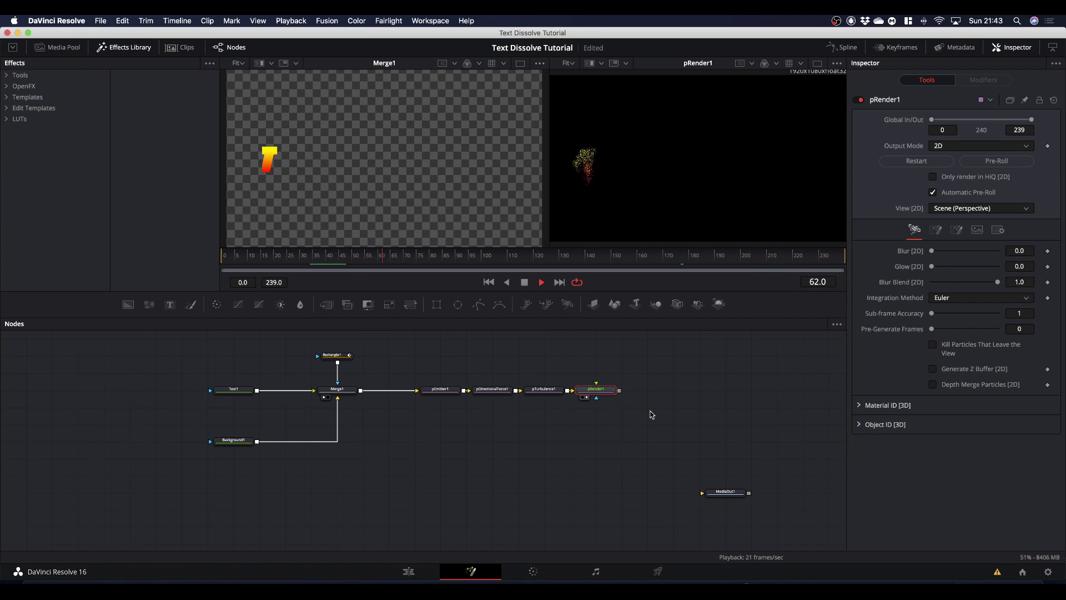
{"action": "key", "text": "space"}
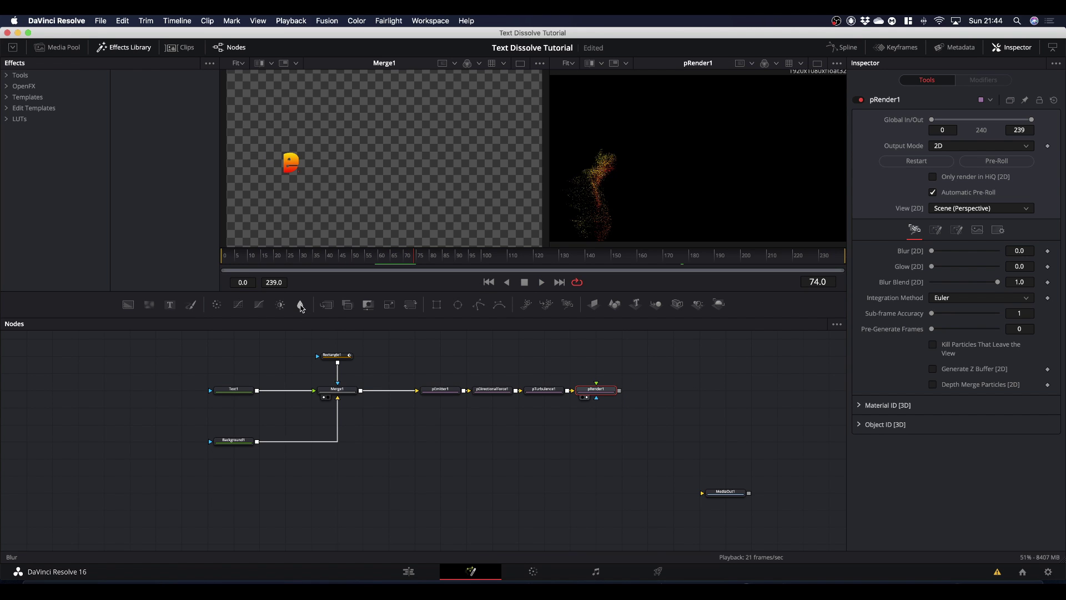
{"action": "left_click_drag", "start_coordinate": [302, 307], "coordinate": [680, 177]}
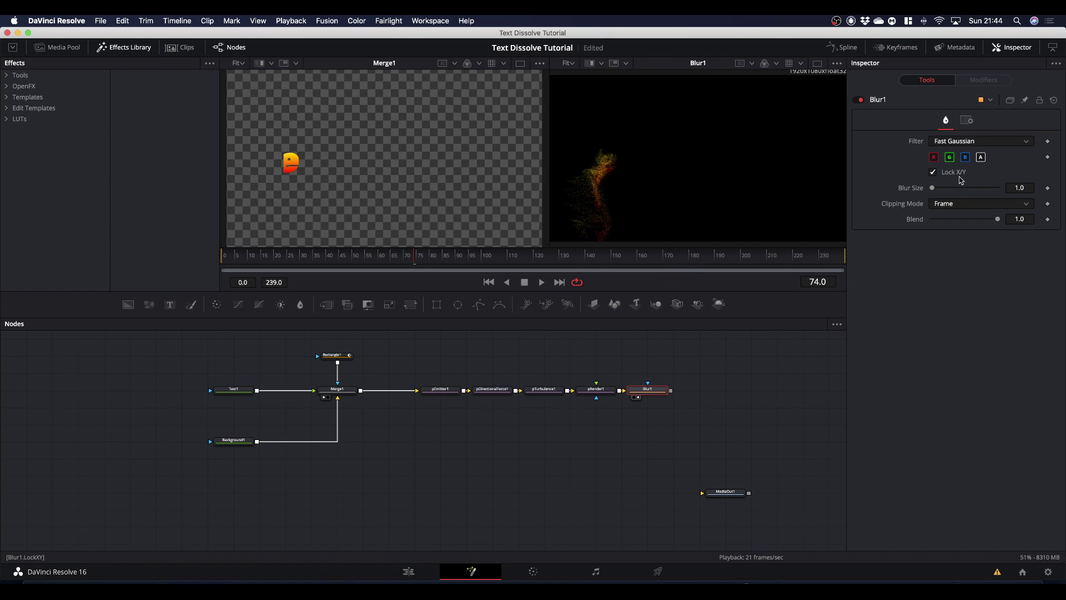
Step: Set Blur1's Blur Size to 1.6, play back the softened particles and select the Blur1 node
{"action": "left_click", "coordinate": [932, 190]}
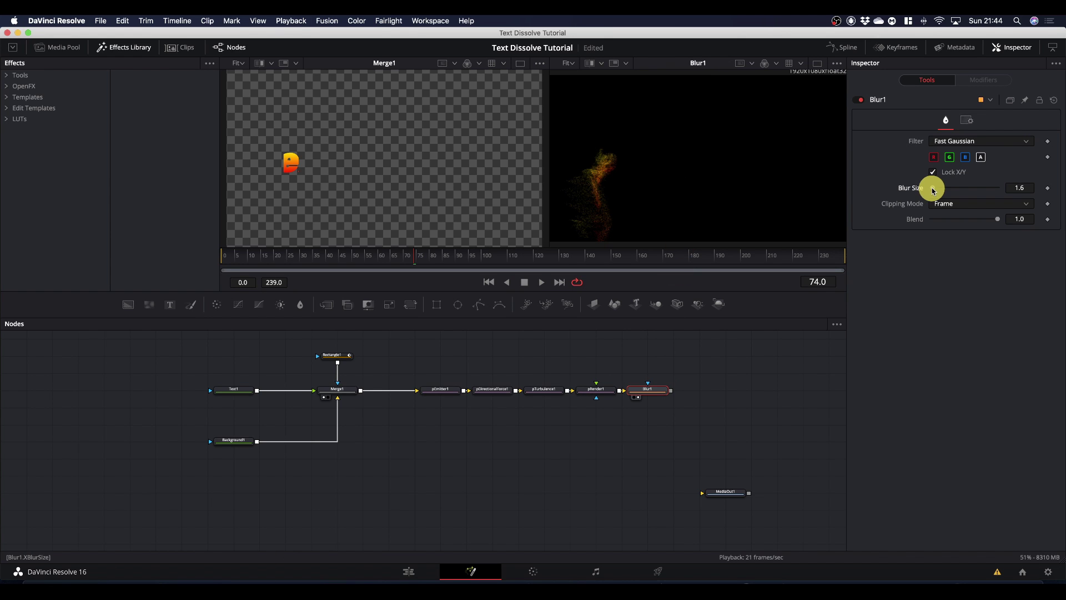
{"action": "key", "text": "space"}
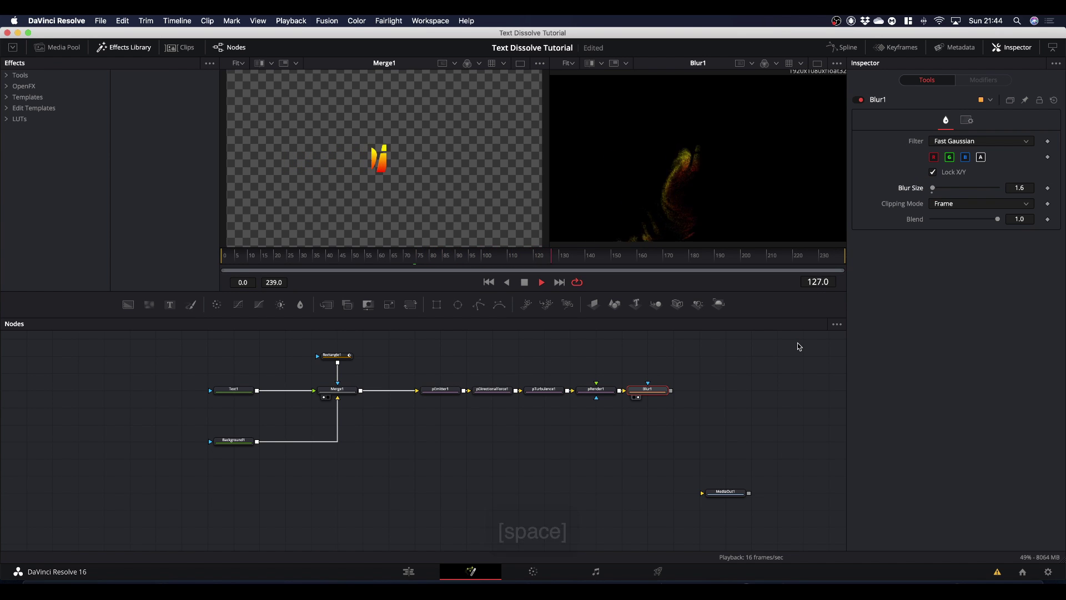
{"action": "key", "text": "space"}
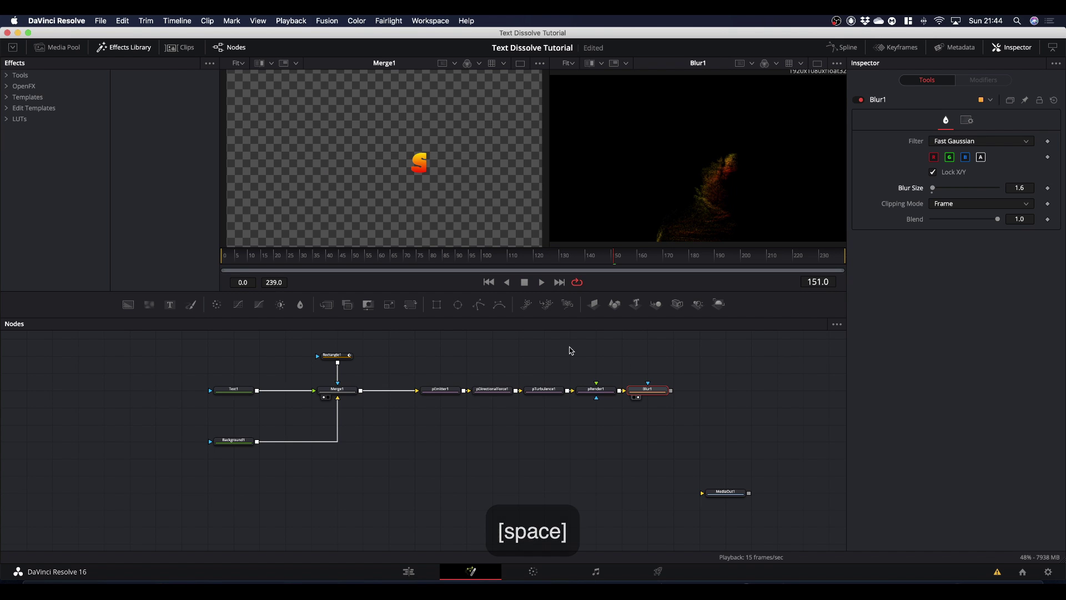
{"action": "left_click", "coordinate": [655, 392]}
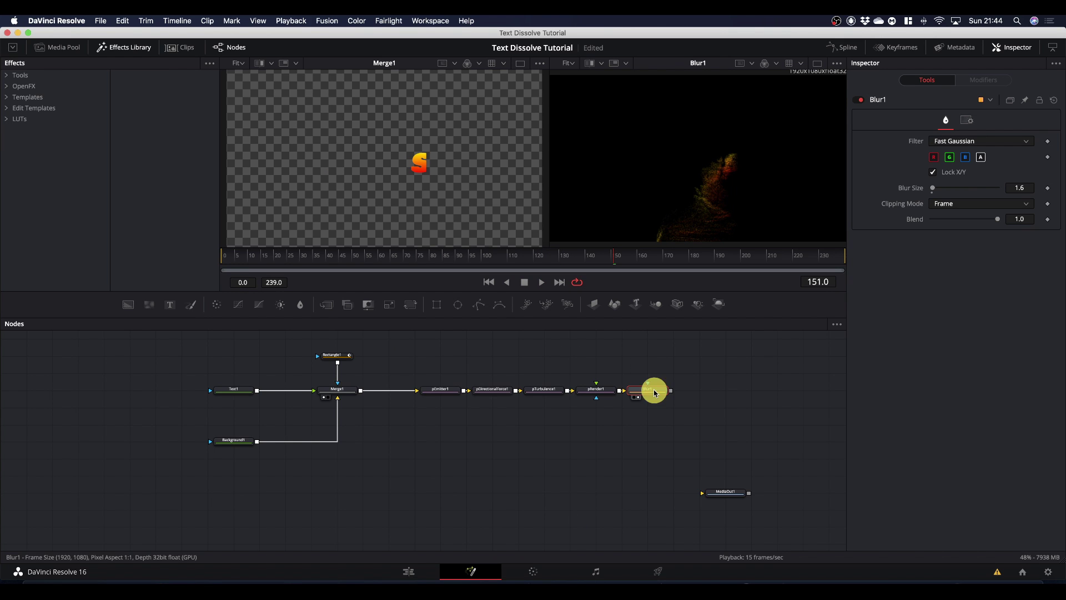
Step: Add a Glow node after Blur1, displayed in the second viewer, with Glow Size 3.1 and Glow 0.874, and play it back
{"action": "key", "text": "shift+space"}
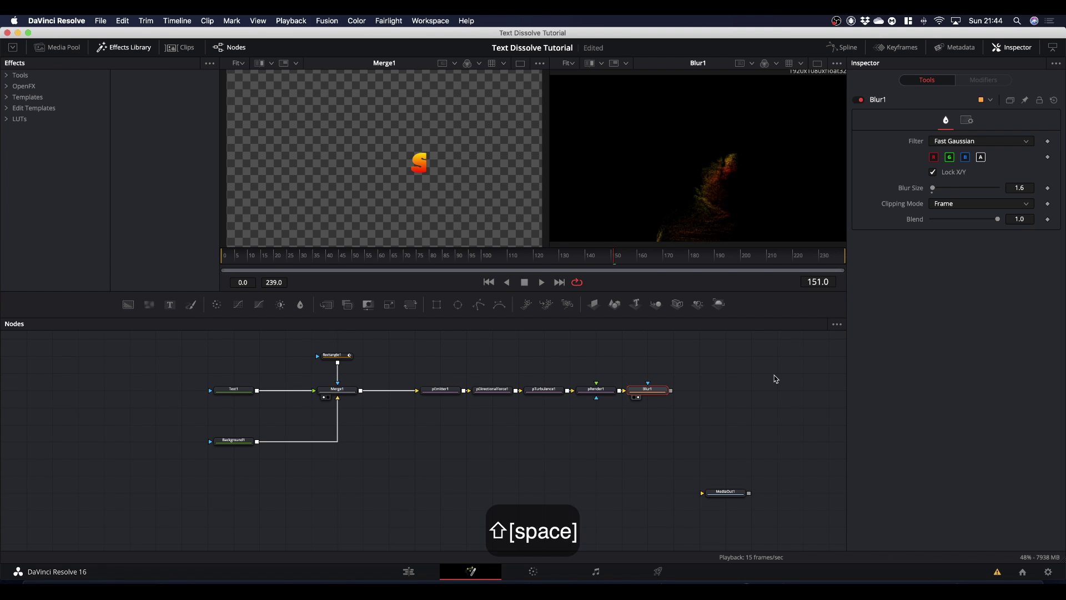
{"action": "type", "text": "pturbglow"}
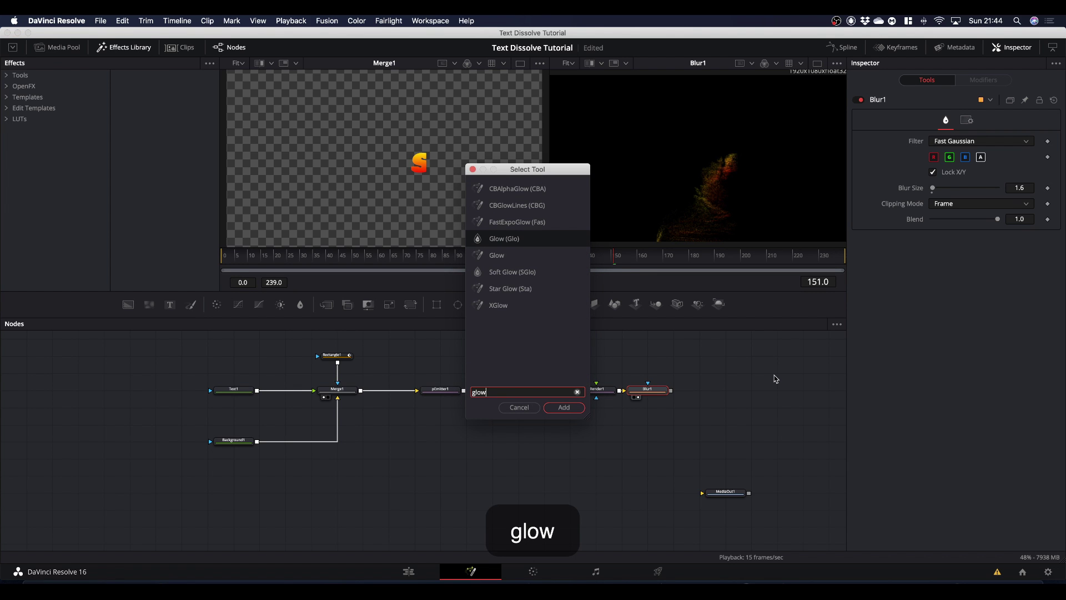
{"action": "key", "text": "Return"}
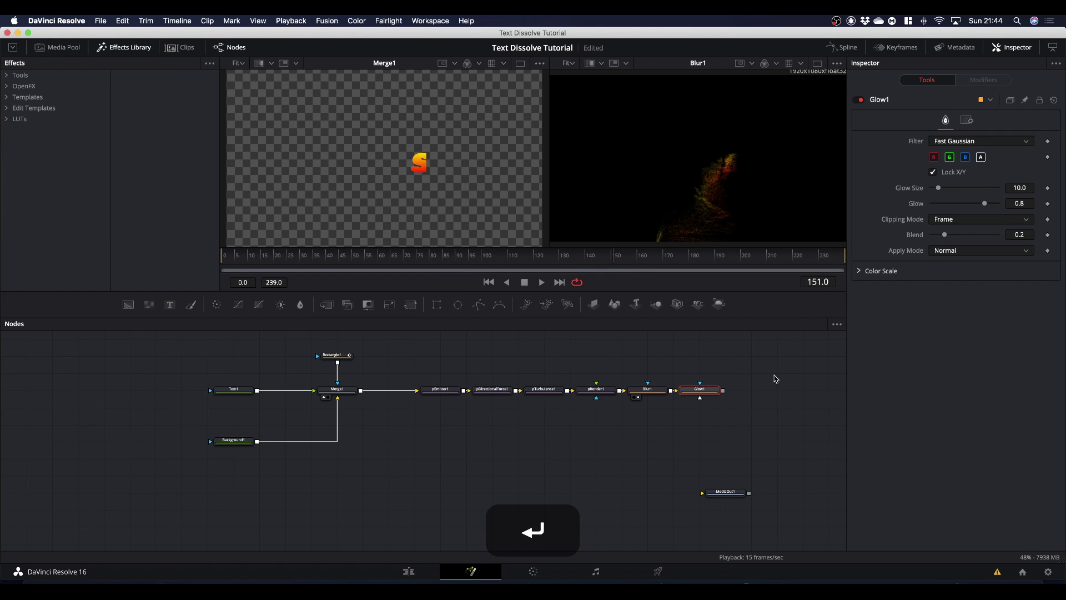
{"action": "left_click_drag", "start_coordinate": [700, 388], "coordinate": [714, 211]}
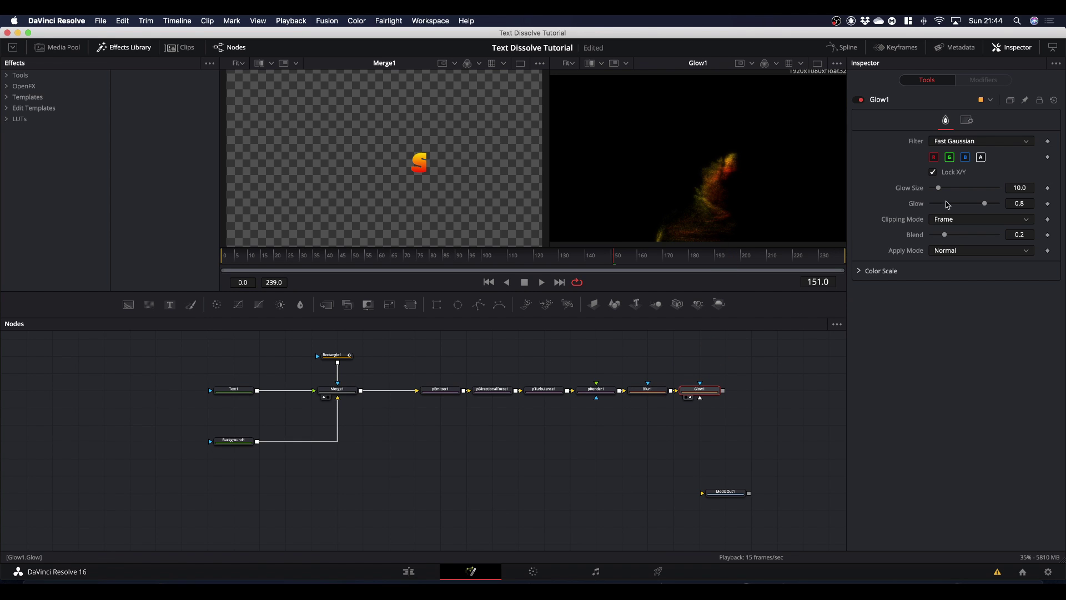
{"action": "left_click_drag", "start_coordinate": [940, 190], "coordinate": [989, 206]}
{"action": "key", "text": "space"}
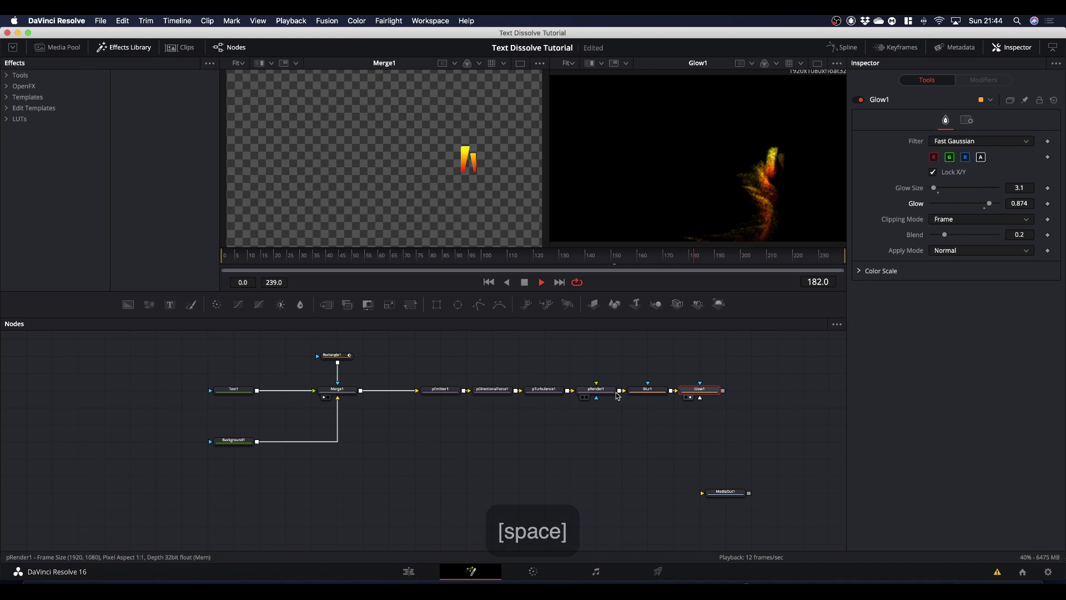
Step: Raise Blur1's Blur Size to 6.3 while the softened particles play back
{"action": "left_click", "coordinate": [647, 390]}
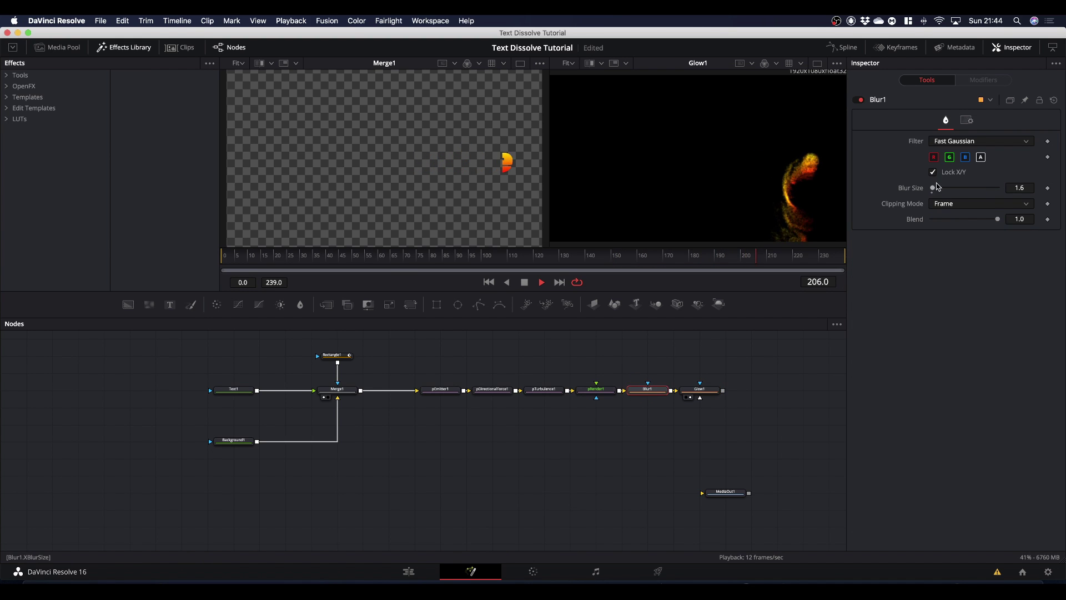
{"action": "left_click_drag", "start_coordinate": [933, 189], "coordinate": [934, 190]}
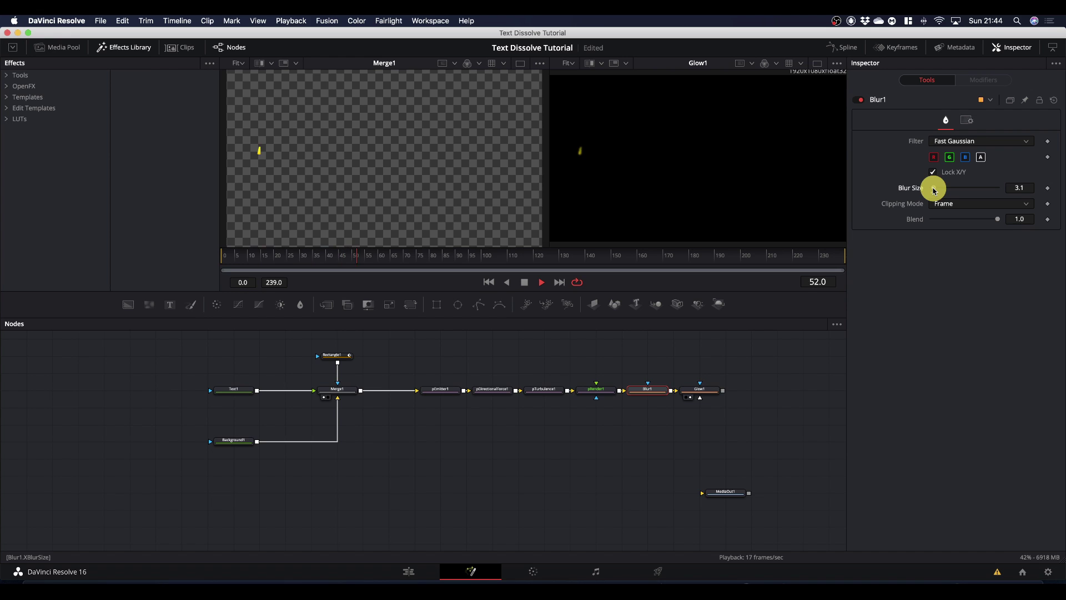
{"action": "left_click_drag", "start_coordinate": [933, 191], "coordinate": [936, 191]}
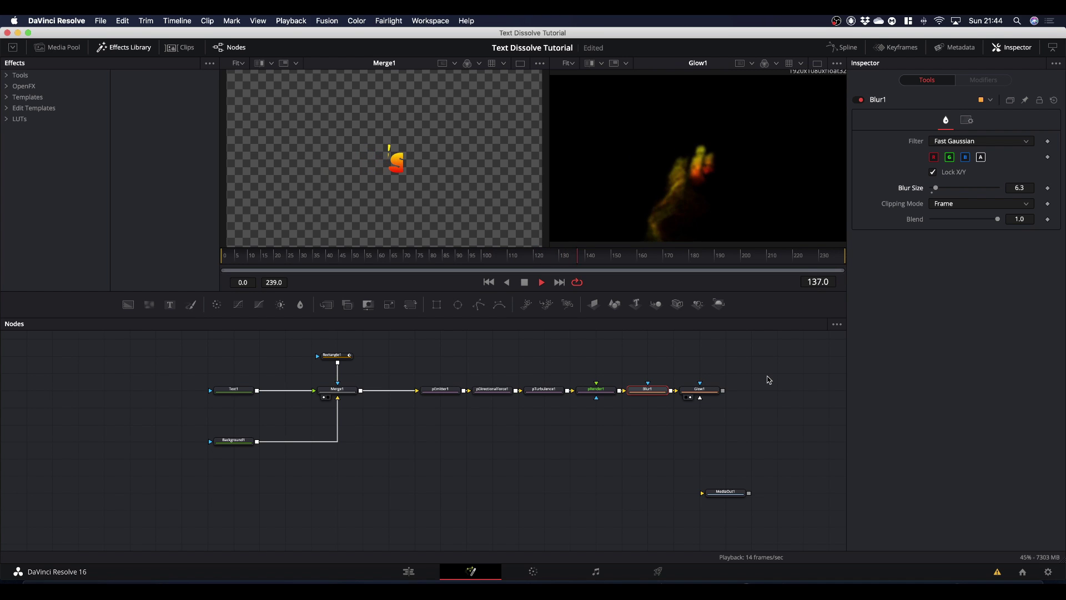
{"action": "key", "text": "space"}
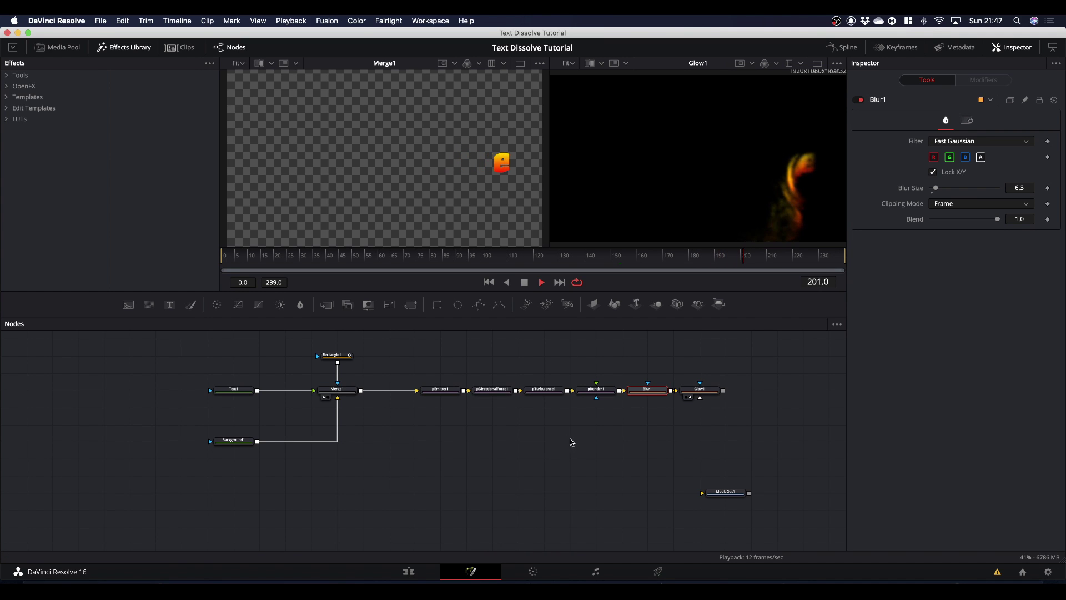
Step: Rearrange the node graph with Background1 and Rectangle1 side by side above Merge1 and Text1 below Merge1
{"action": "scroll", "coordinate": [457, 460], "scroll_direction": "up", "scroll_amount": 1}
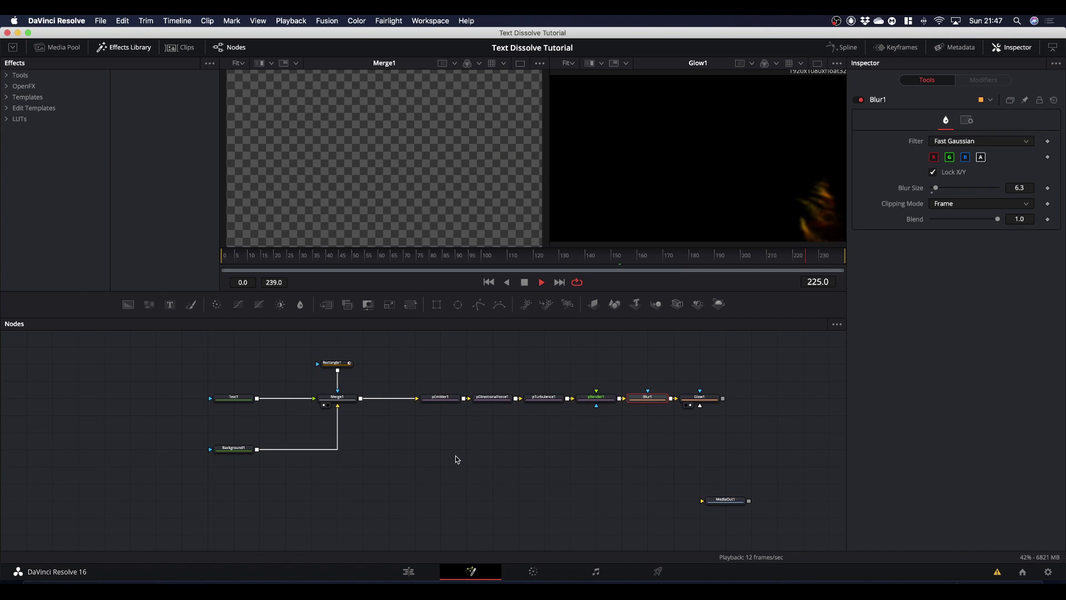
{"action": "scroll", "coordinate": [456, 458], "scroll_direction": "up", "scroll_amount": 4}
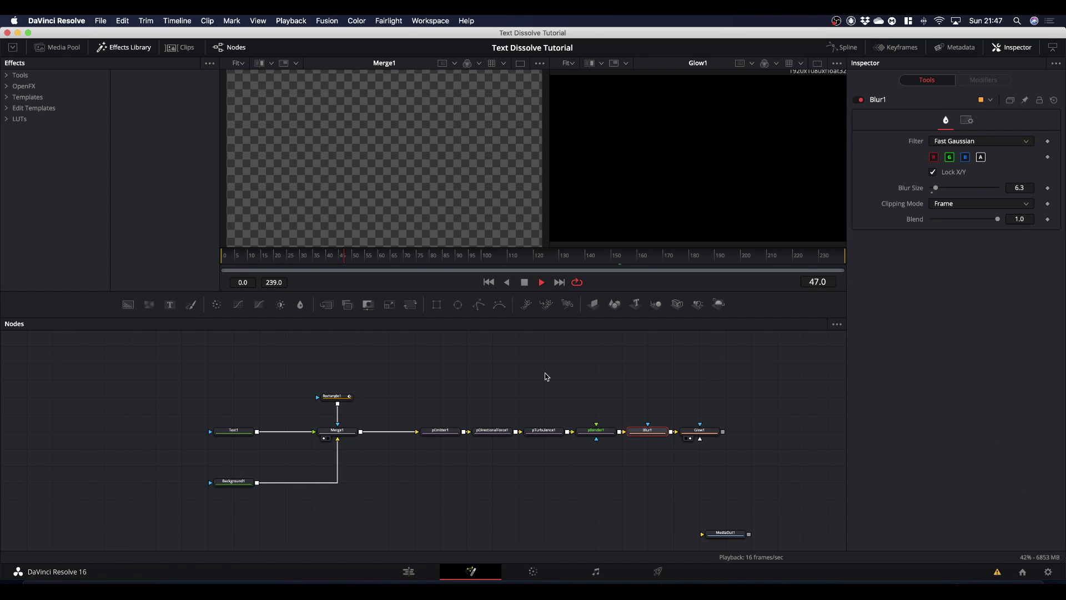
{"action": "left_click_drag", "start_coordinate": [233, 481], "coordinate": [251, 397]}
{"action": "left_click", "coordinate": [251, 396]}
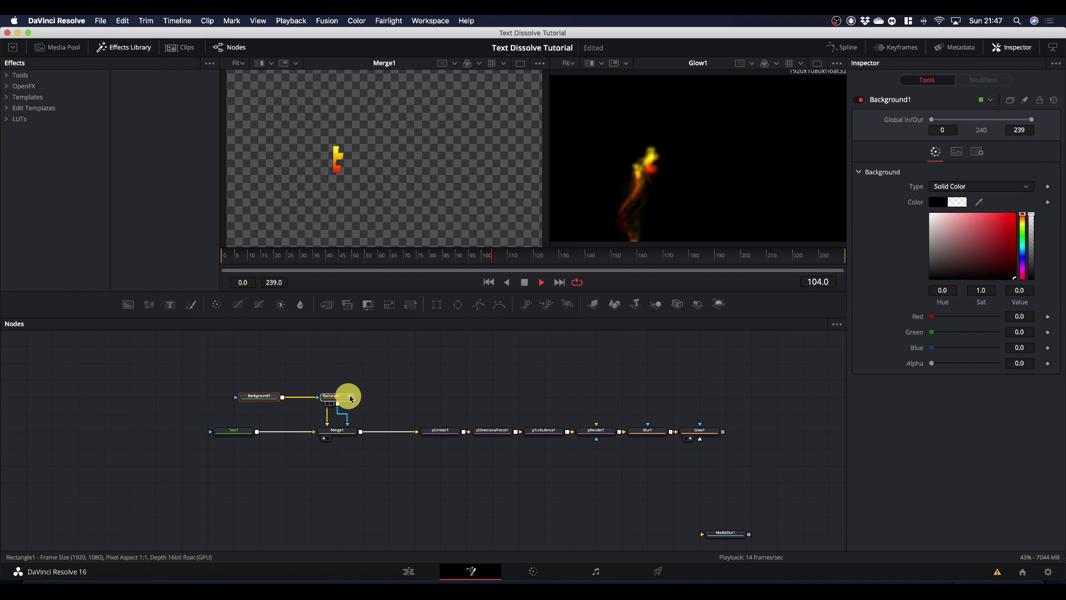
{"action": "left_click_drag", "start_coordinate": [379, 398], "coordinate": [381, 396]}
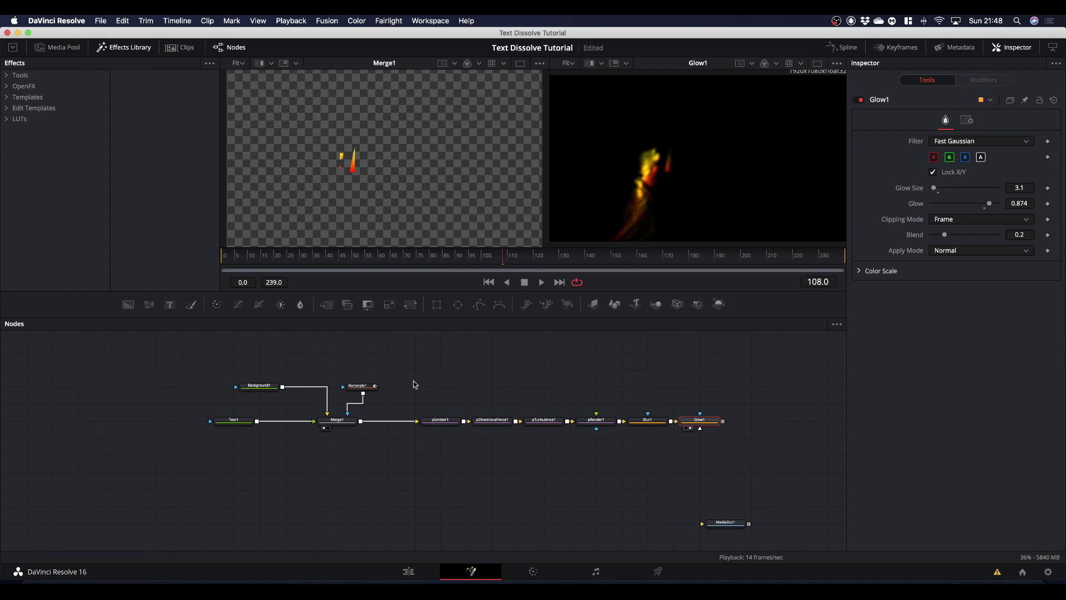
{"action": "left_click_drag", "start_coordinate": [240, 425], "coordinate": [344, 495]}
{"action": "left_click", "coordinate": [345, 497]}
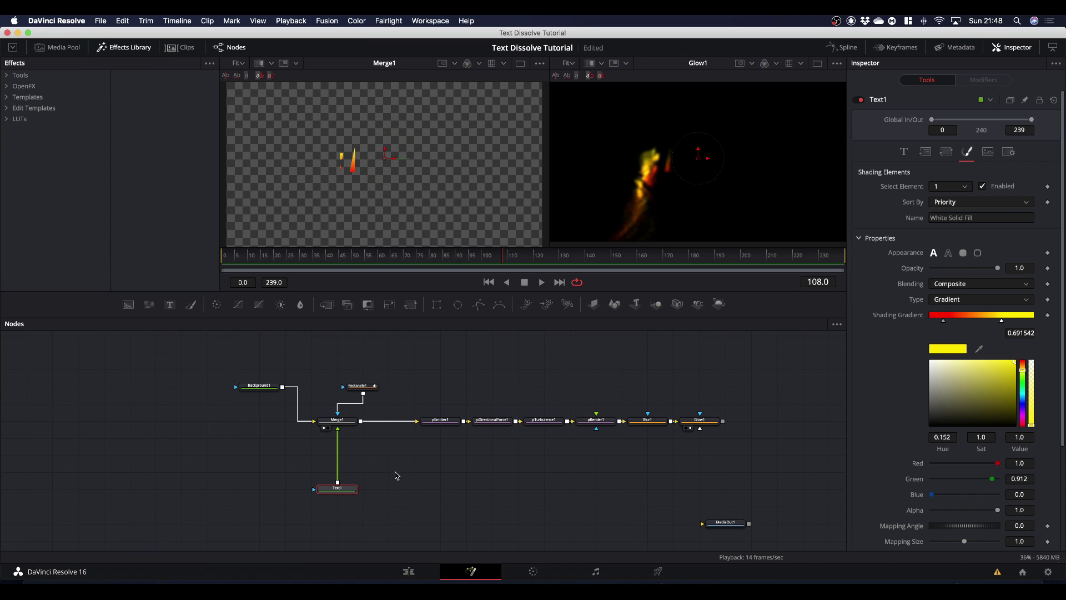
Step: Merge Text1's output with Glow1's output, display the new merge in the second viewer, and shift the node tree away from MediaOut1
{"action": "left_click_drag", "start_coordinate": [337, 484], "coordinate": [725, 424]}
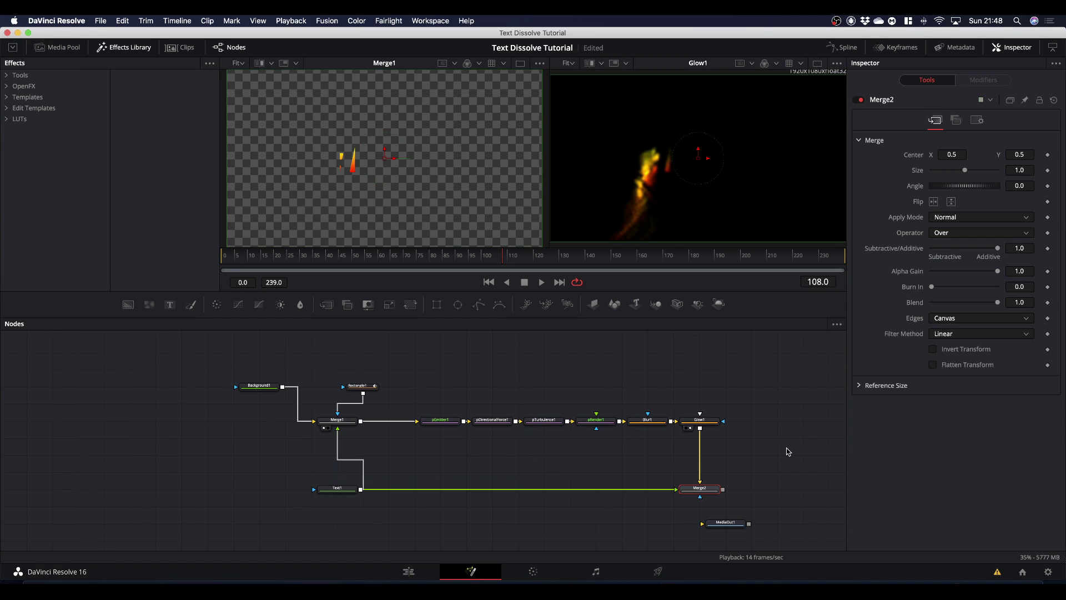
{"action": "left_click_drag", "start_coordinate": [703, 489], "coordinate": [711, 199]}
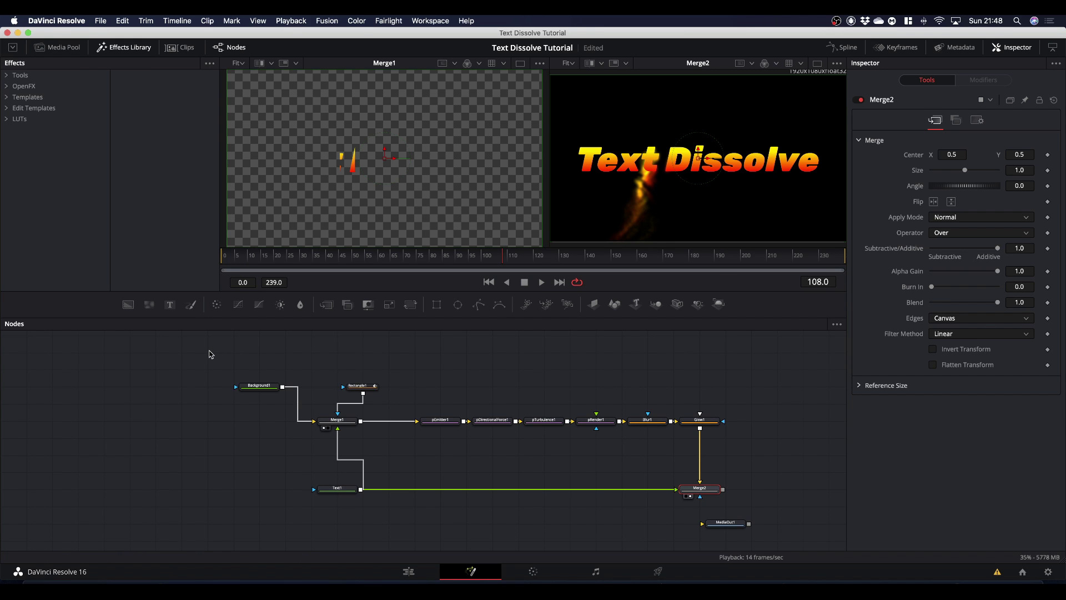
{"action": "left_click_drag", "start_coordinate": [210, 351], "coordinate": [516, 471]}
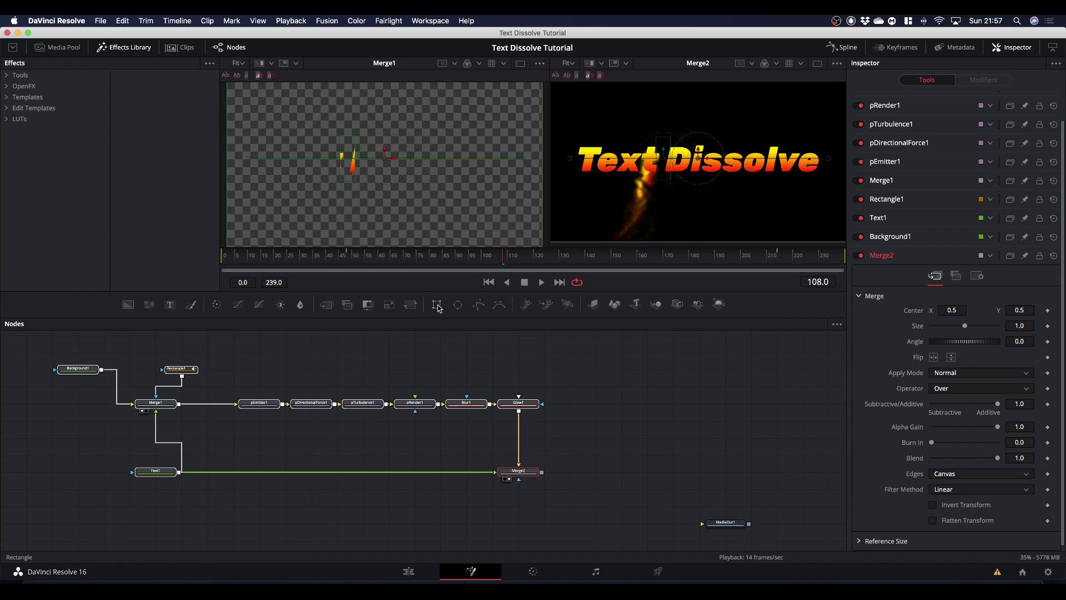
Step: Add a Rectangle mask to Merge2 and size it around the title, about 0.833 wide and 0.25 high
{"action": "left_click_drag", "start_coordinate": [437, 305], "coordinate": [517, 505]}
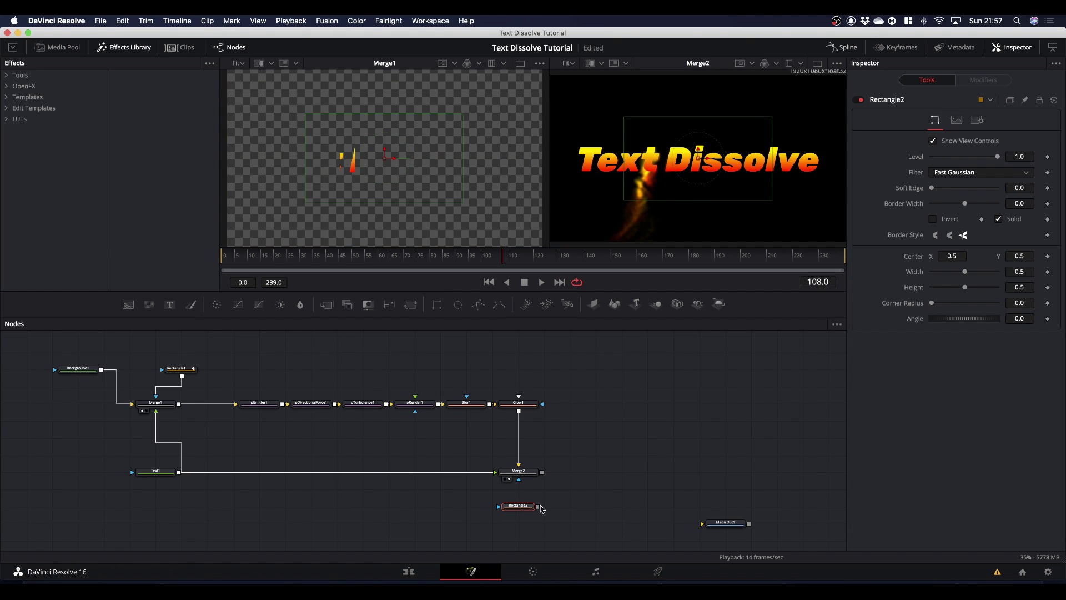
{"action": "left_click_drag", "start_coordinate": [538, 506], "coordinate": [519, 482]}
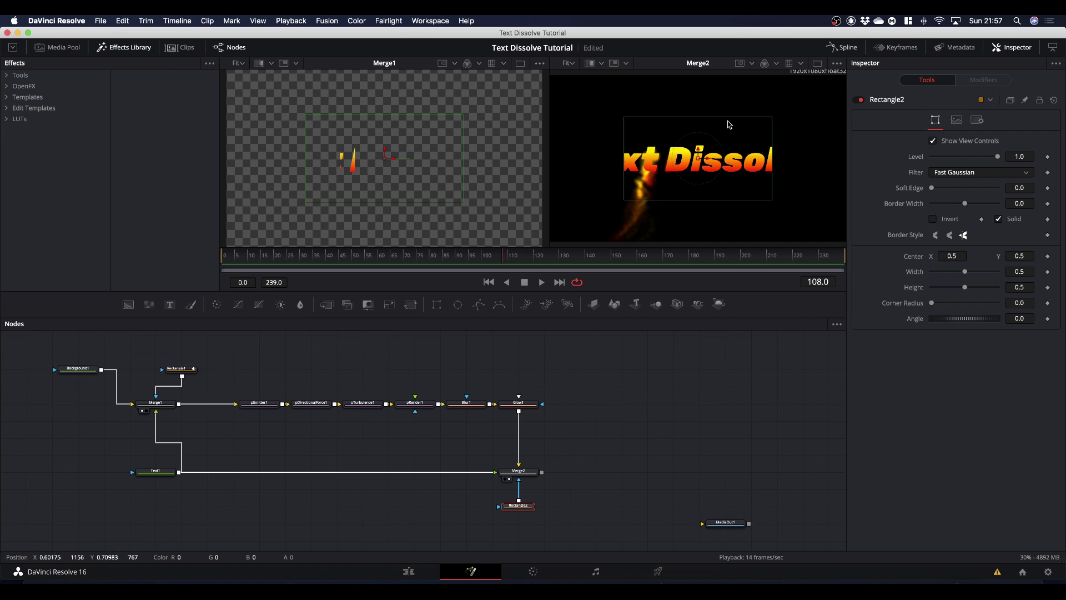
{"action": "left_click_drag", "start_coordinate": [724, 118], "coordinate": [726, 141]}
{"action": "left_click_drag", "start_coordinate": [776, 167], "coordinate": [823, 168]}
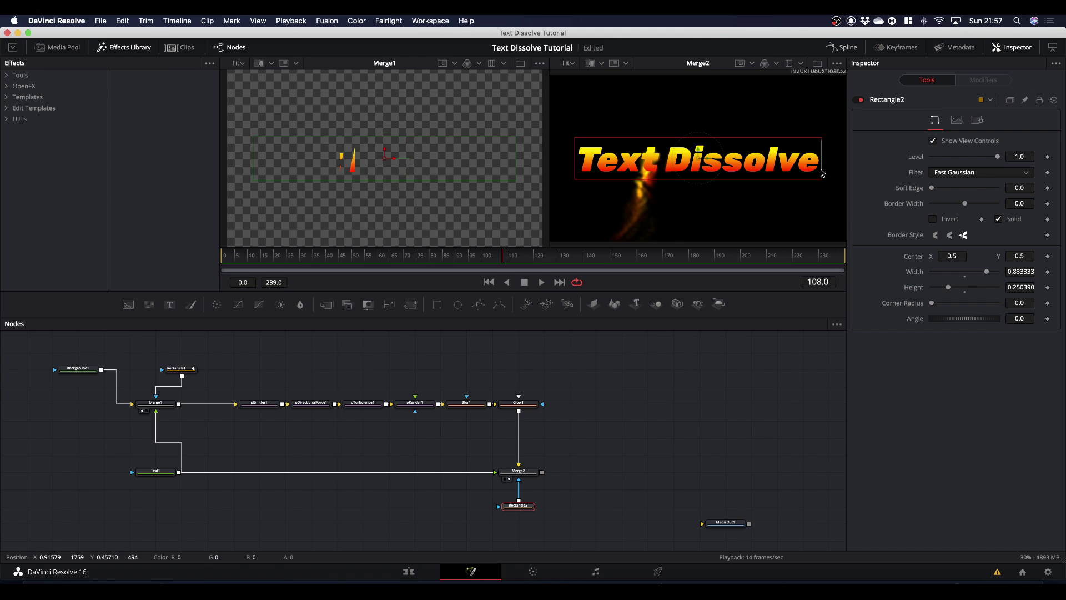
Step: Set Rectangle2's Soft Edge to 0.022, shifting the mask across the title to check its edge, and reset its Center
{"action": "left_click", "coordinate": [933, 189]}
{"action": "left_click_drag", "start_coordinate": [936, 190], "coordinate": [936, 190]}
{"action": "left_click_drag", "start_coordinate": [708, 161], "coordinate": [718, 162]}
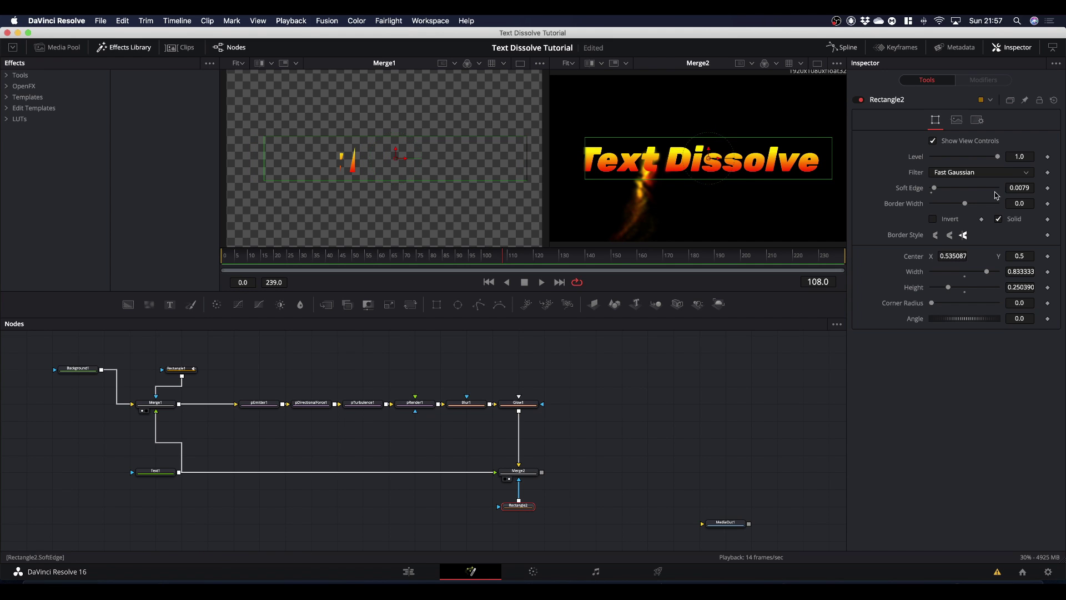
{"action": "left_click_drag", "start_coordinate": [1019, 188], "coordinate": [1029, 187]}
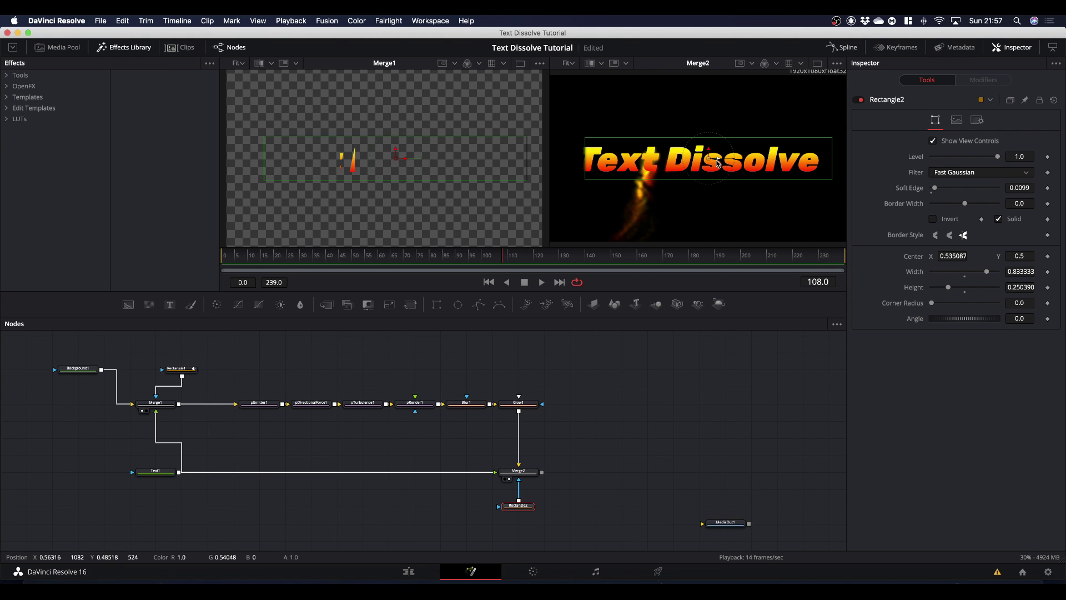
{"action": "left_click_drag", "start_coordinate": [718, 162], "coordinate": [738, 168]}
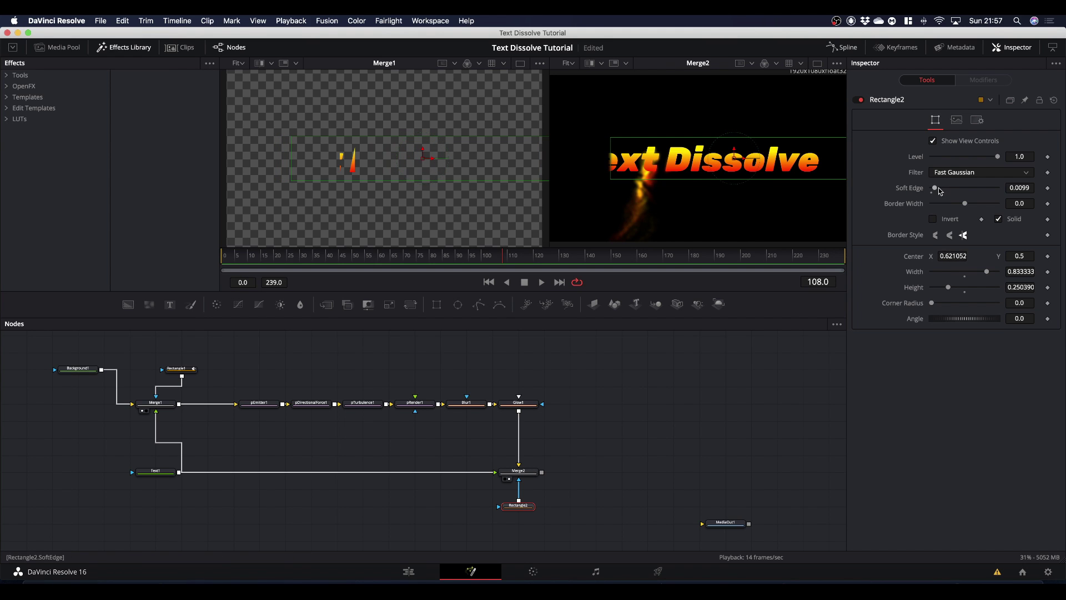
{"action": "left_click_drag", "start_coordinate": [934, 188], "coordinate": [938, 188]}
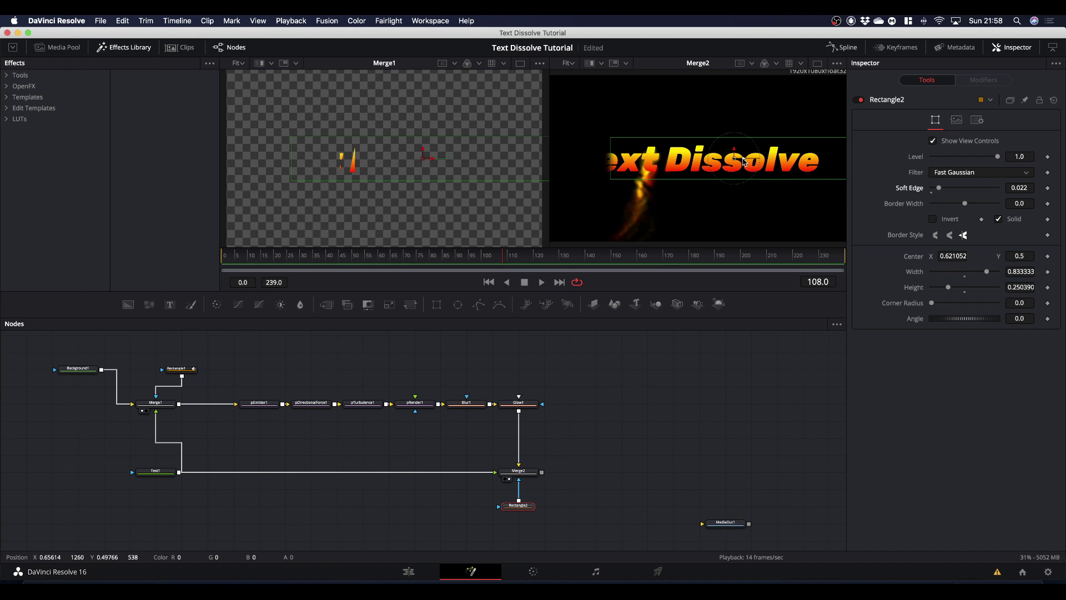
{"action": "double_click", "coordinate": [915, 257]}
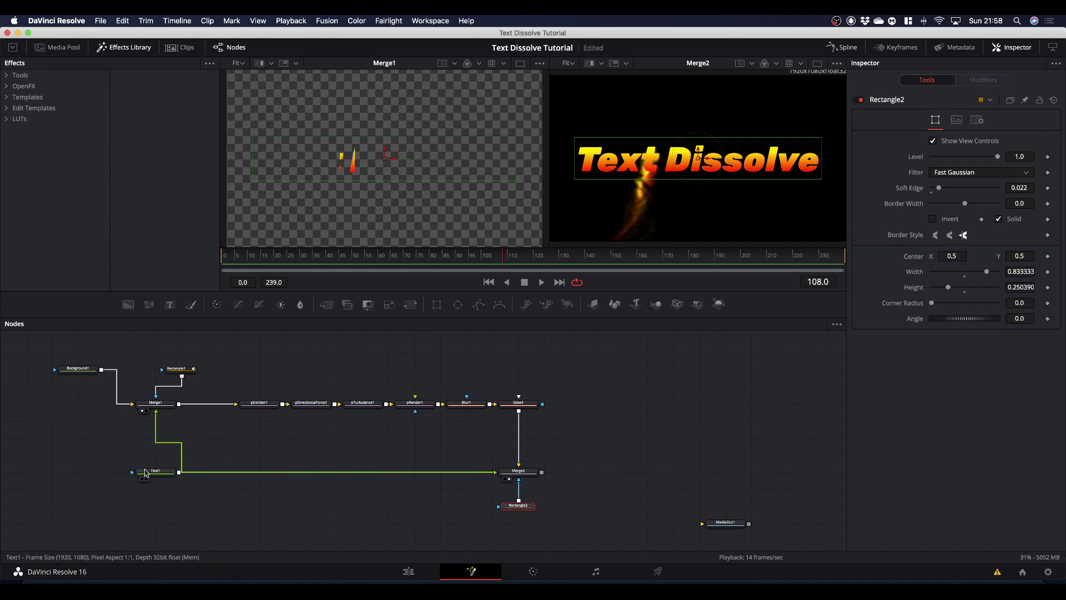
Step: Display Rectangle1 in the first viewer, go to frame 48, and widen Rectangle2 to about 0.913 to reach Rectangle1's outer edge
{"action": "left_click_drag", "start_coordinate": [182, 373], "coordinate": [392, 179]}
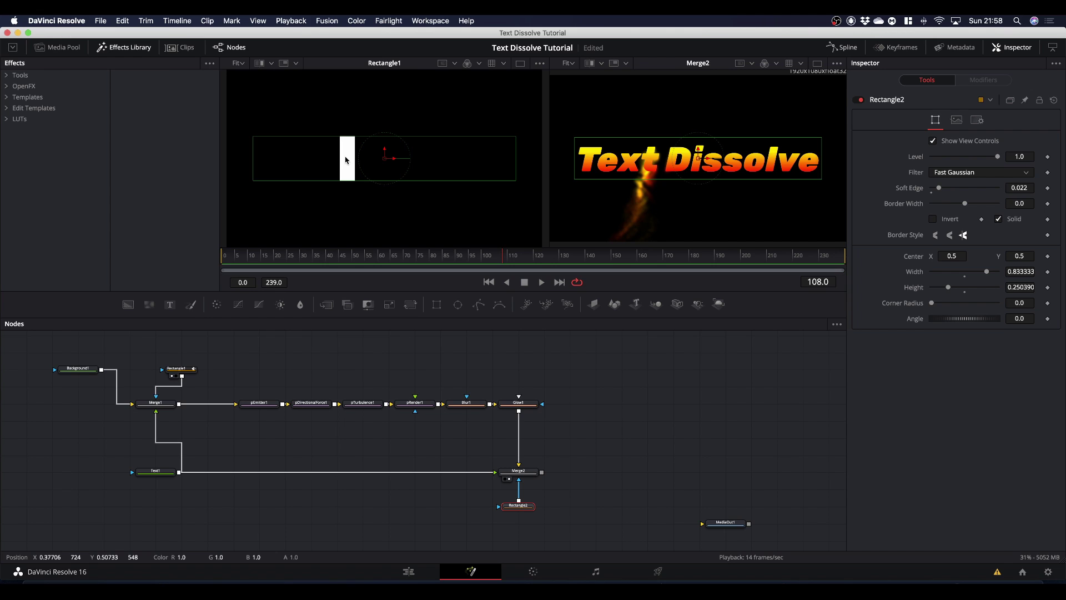
{"action": "left_click", "coordinate": [503, 259]}
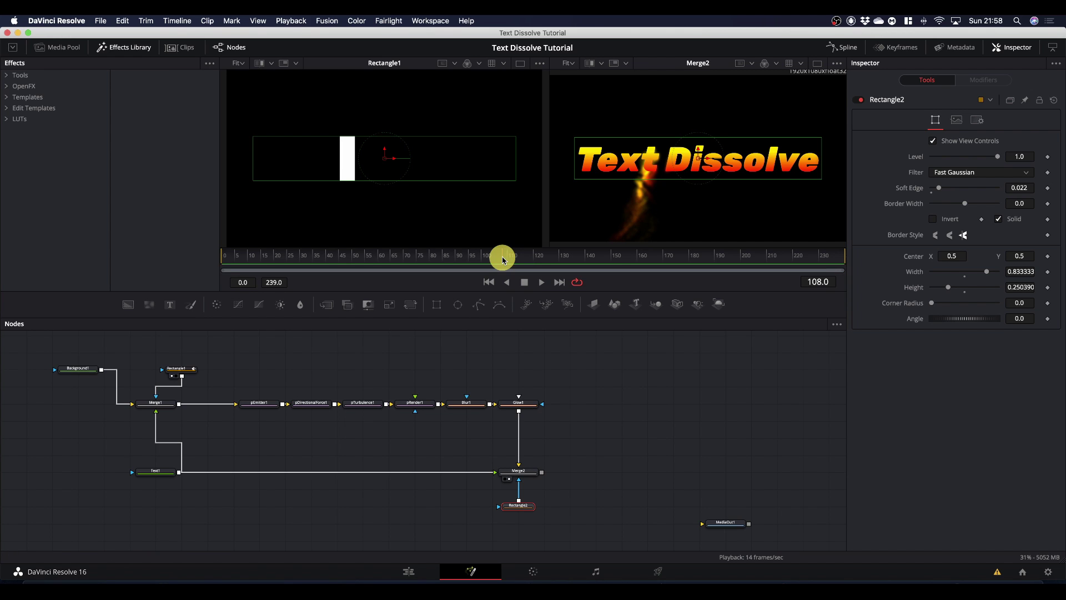
{"action": "left_click_drag", "start_coordinate": [503, 259], "coordinate": [346, 293]}
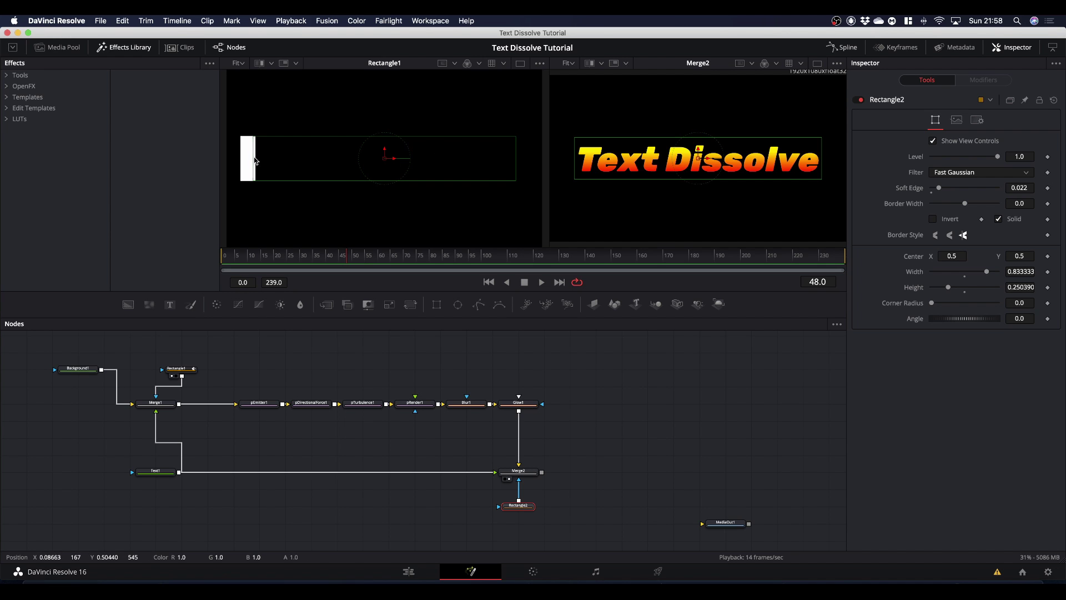
{"action": "left_click_drag", "start_coordinate": [253, 161], "coordinate": [241, 161]}
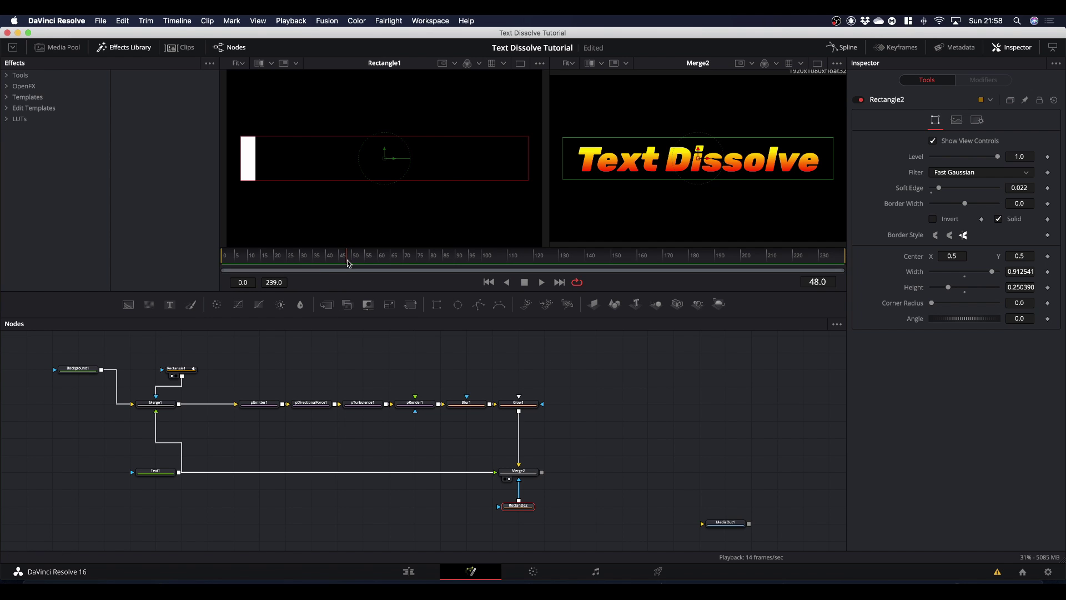
Step: Keyframe Rectangle2's Center at frame 48, and set its Center X to about 1.375 at frame 214, at the particles' edge
{"action": "left_click_drag", "start_coordinate": [347, 261], "coordinate": [349, 292]}
{"action": "left_click", "coordinate": [532, 506]}
{"action": "left_click", "coordinate": [1047, 257]}
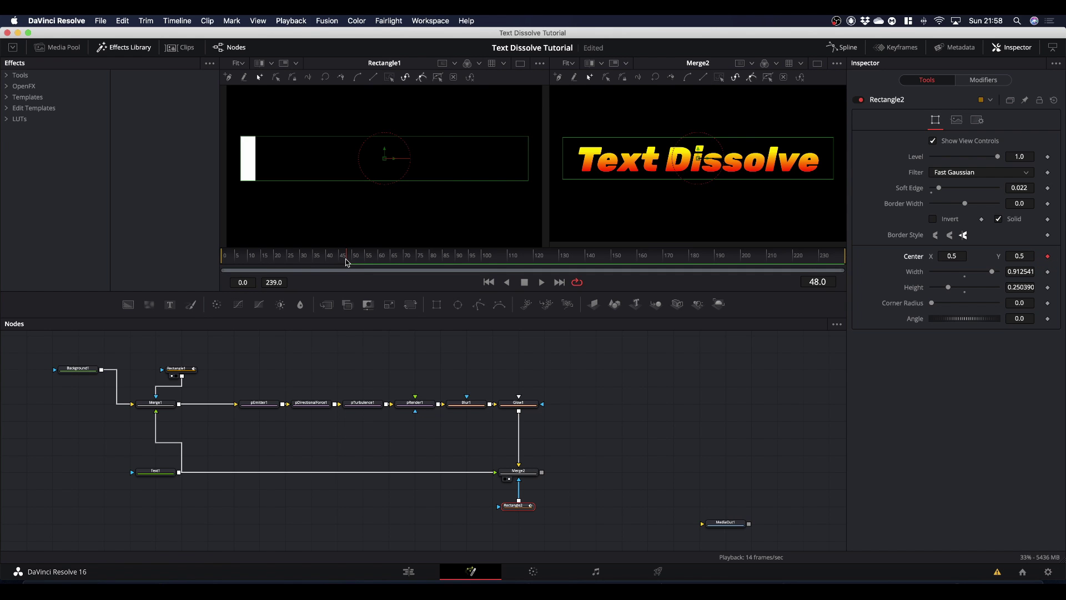
{"action": "left_click_drag", "start_coordinate": [345, 262], "coordinate": [776, 282]}
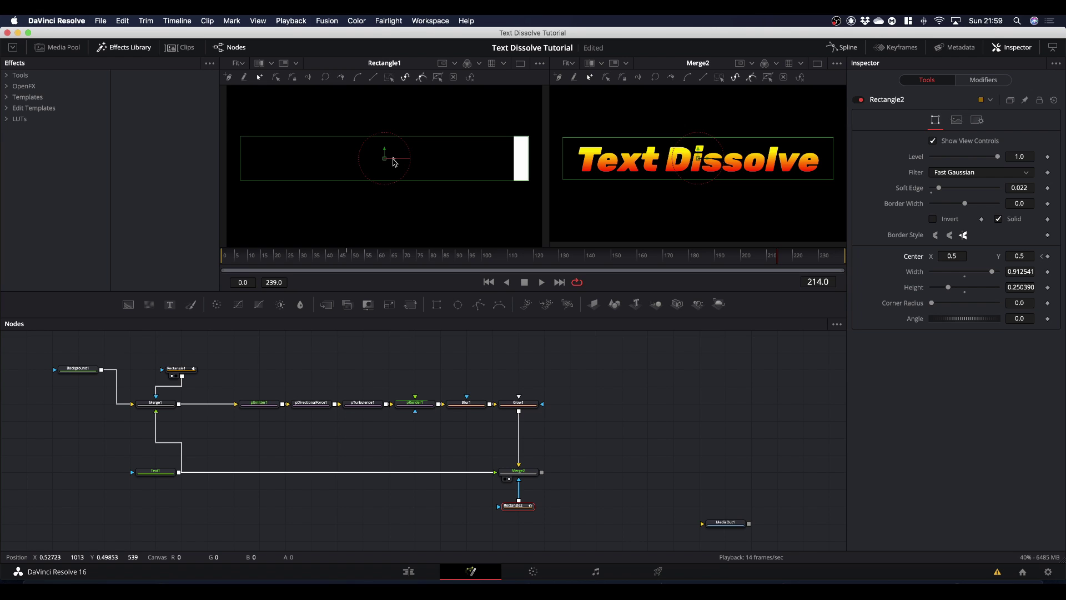
{"action": "left_click_drag", "start_coordinate": [393, 162], "coordinate": [669, 167]}
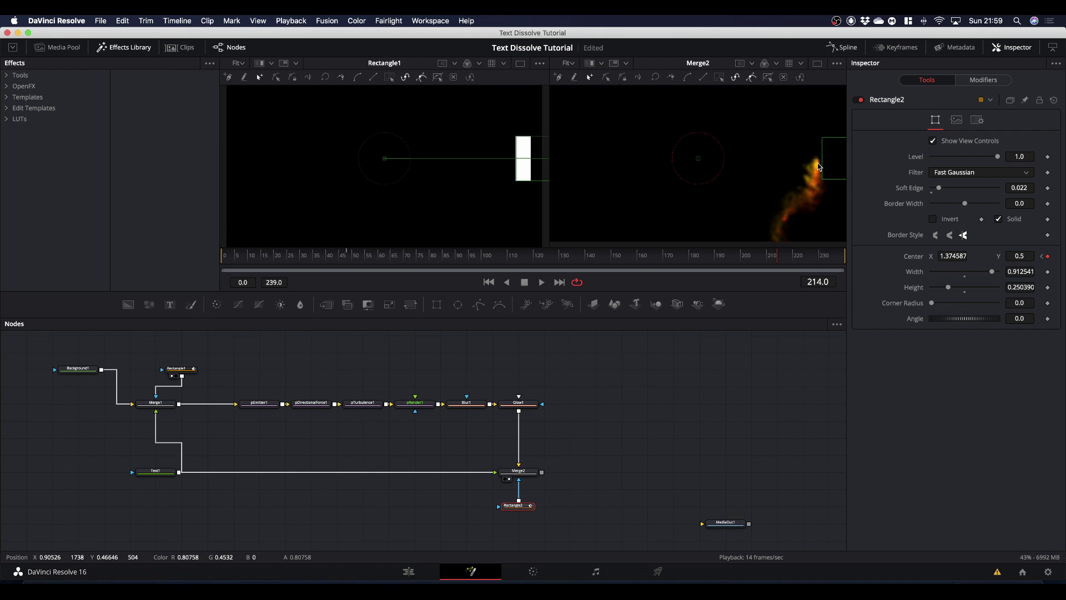
{"action": "scroll", "coordinate": [820, 159], "scroll_direction": "up", "scroll_amount": 10}
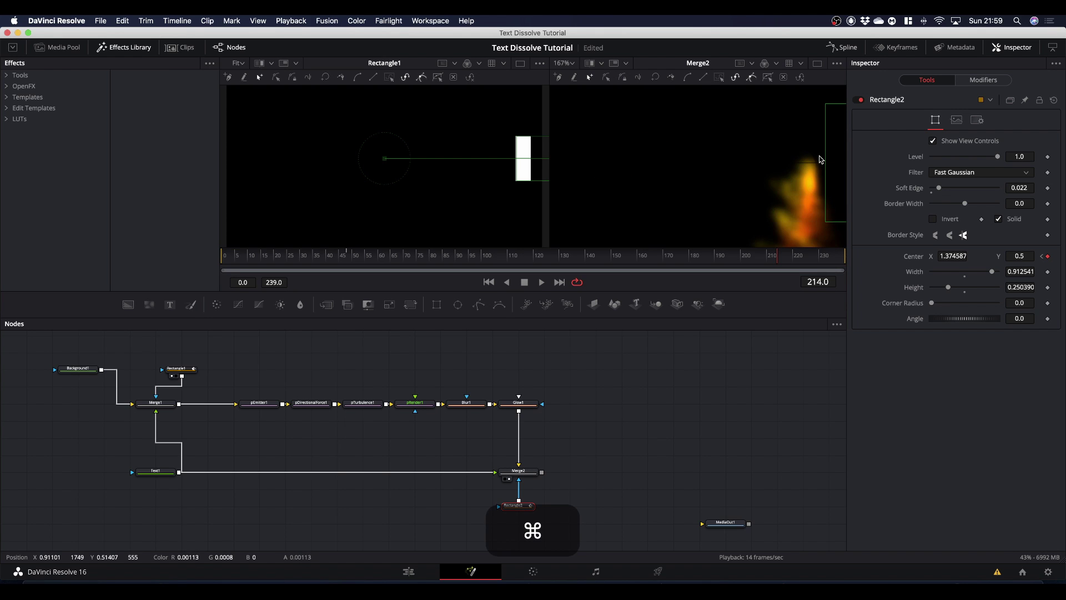
{"action": "scroll", "coordinate": [820, 159], "scroll_direction": "down", "scroll_amount": 10}
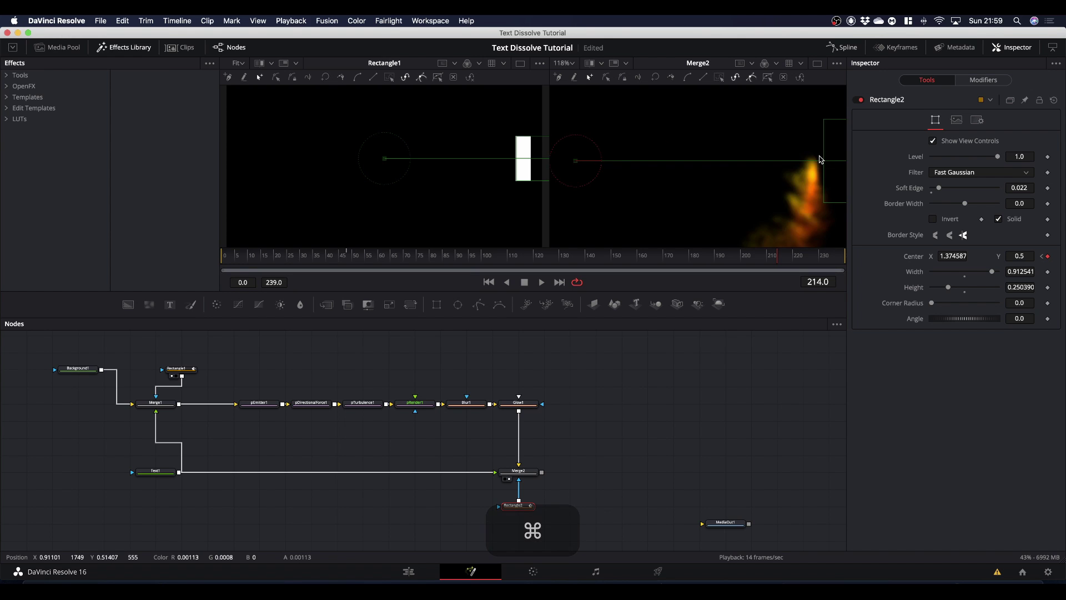
{"action": "scroll", "coordinate": [820, 160], "scroll_direction": "up", "scroll_amount": 2}
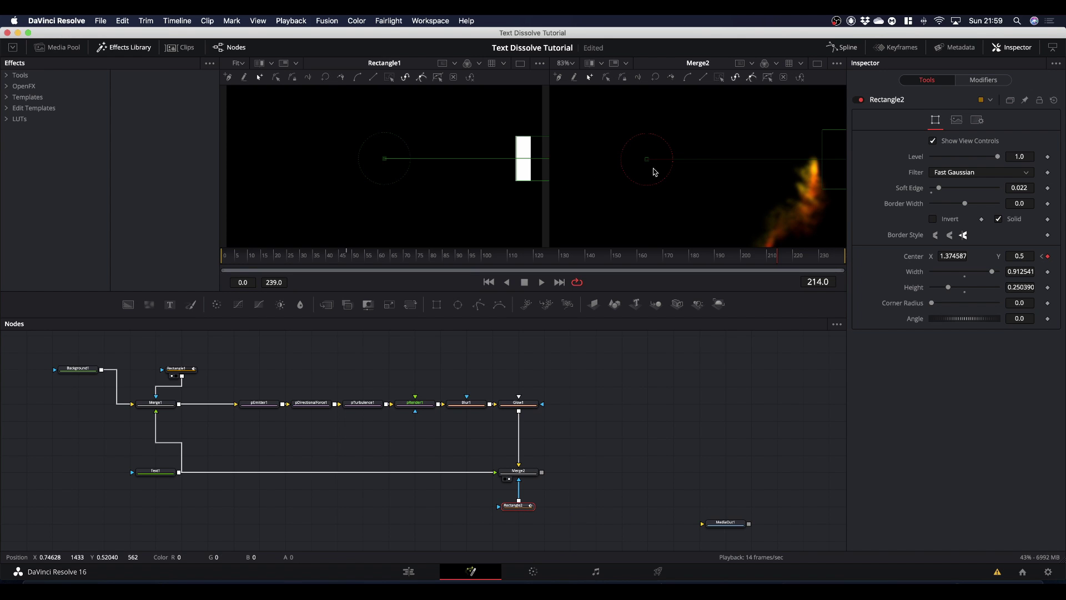
Step: Play through the composition with the Merge2 viewer zoomed to fit, checking how the mask wipes the title along with the particles
{"action": "left_click", "coordinate": [625, 403]}
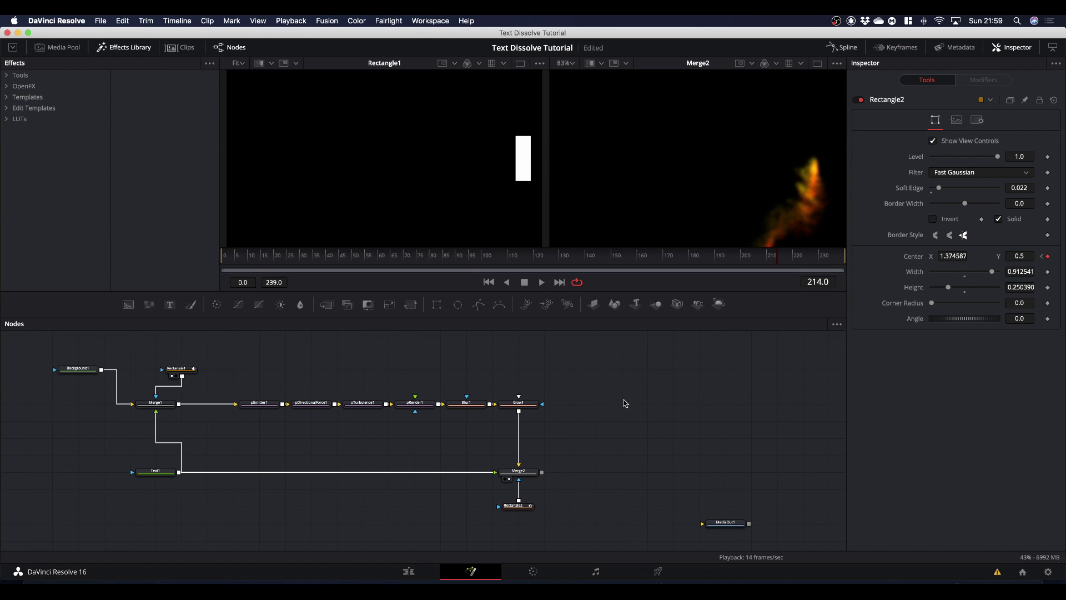
{"action": "key", "text": "space"}
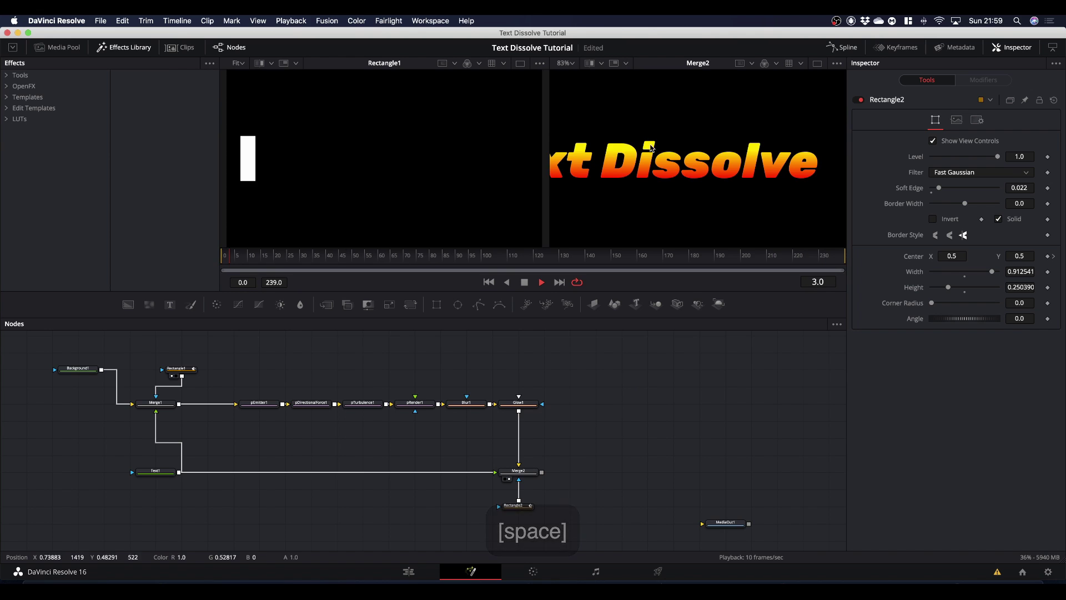
{"action": "left_click", "coordinate": [571, 64]}
{"action": "left_click", "coordinate": [569, 80]}
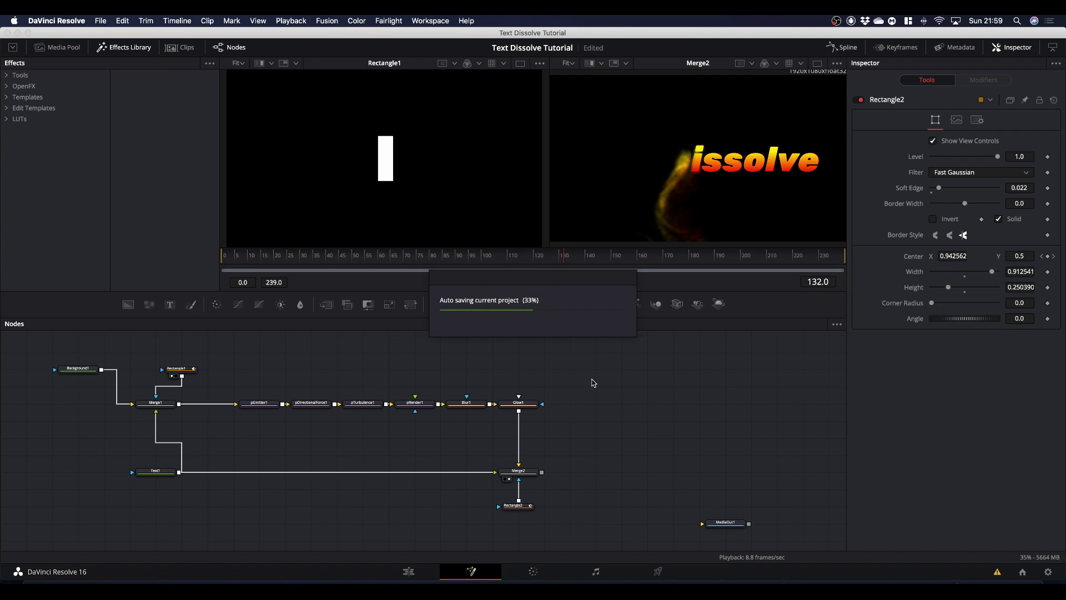
{"action": "scroll", "coordinate": [593, 383], "scroll_direction": "down", "scroll_amount": 1}
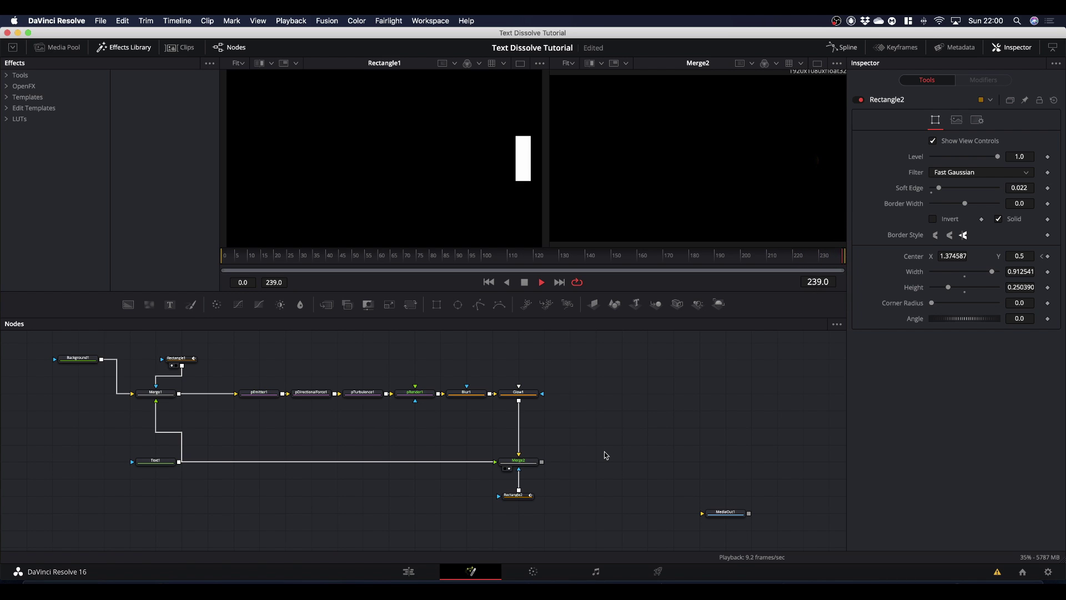
{"action": "key", "text": "space"}
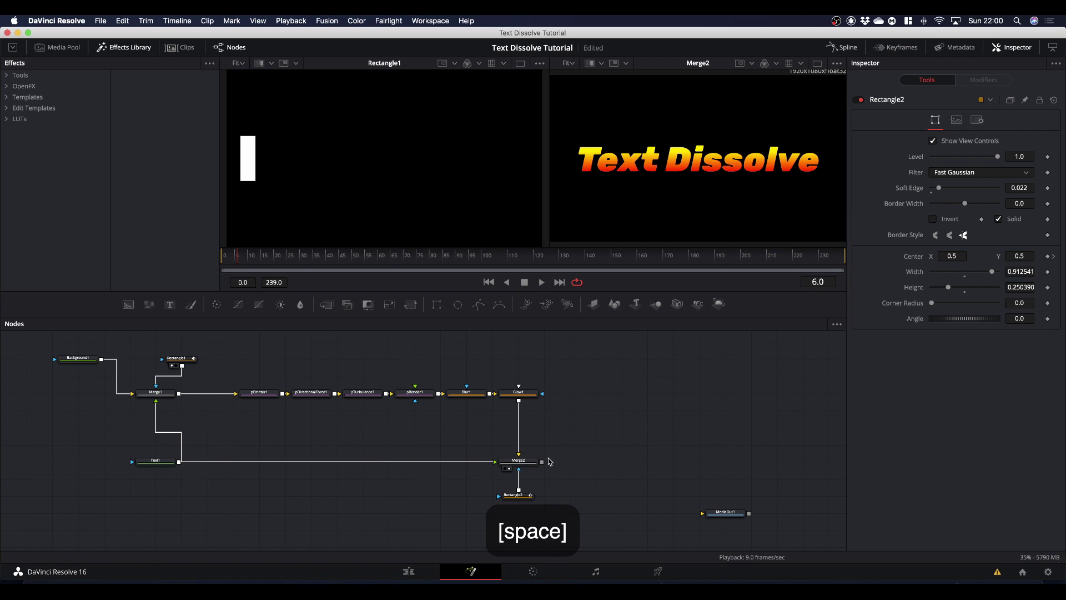
Step: Connect Merge2's output to MediaOut1 and switch to the Edit page
{"action": "left_click_drag", "start_coordinate": [542, 461], "coordinate": [703, 515]}
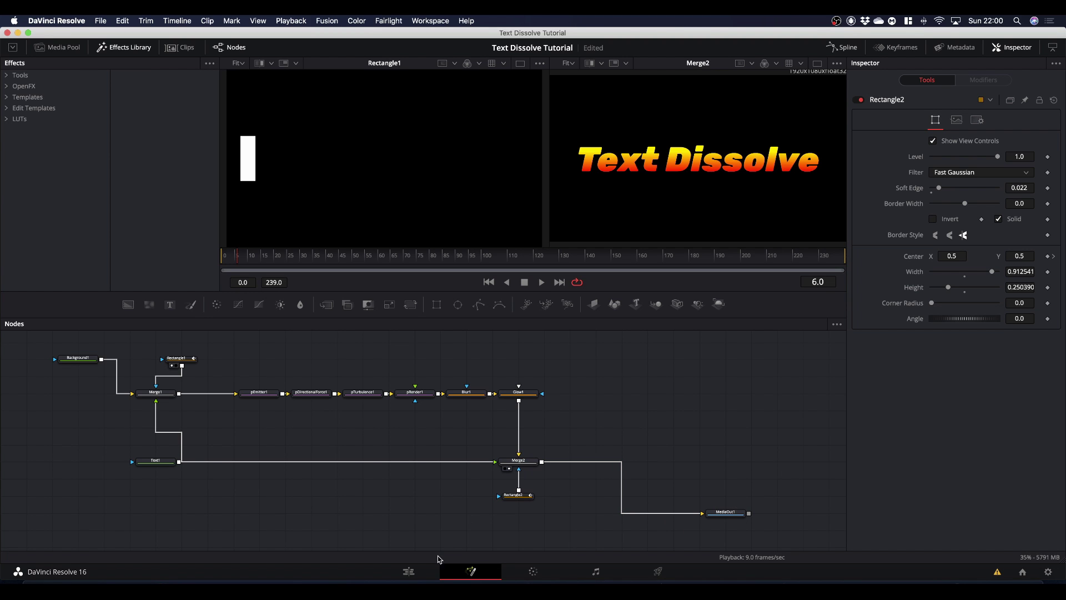
{"action": "left_click", "coordinate": [408, 572]}
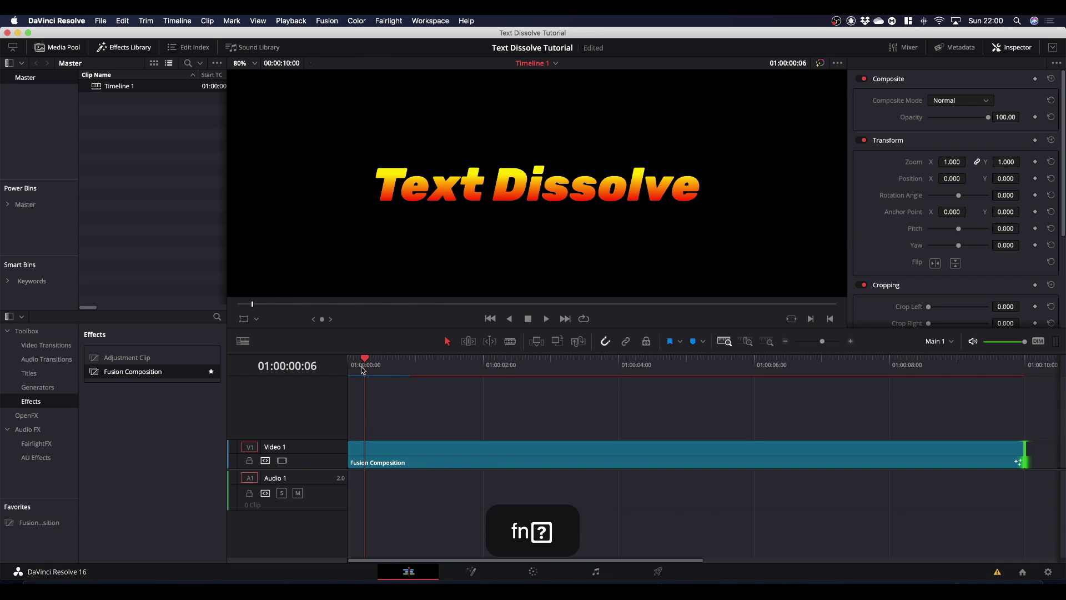
Step: Select the Fusion Composition clip and play it from the start of the timeline with looping enabled
{"action": "key", "text": "Home"}
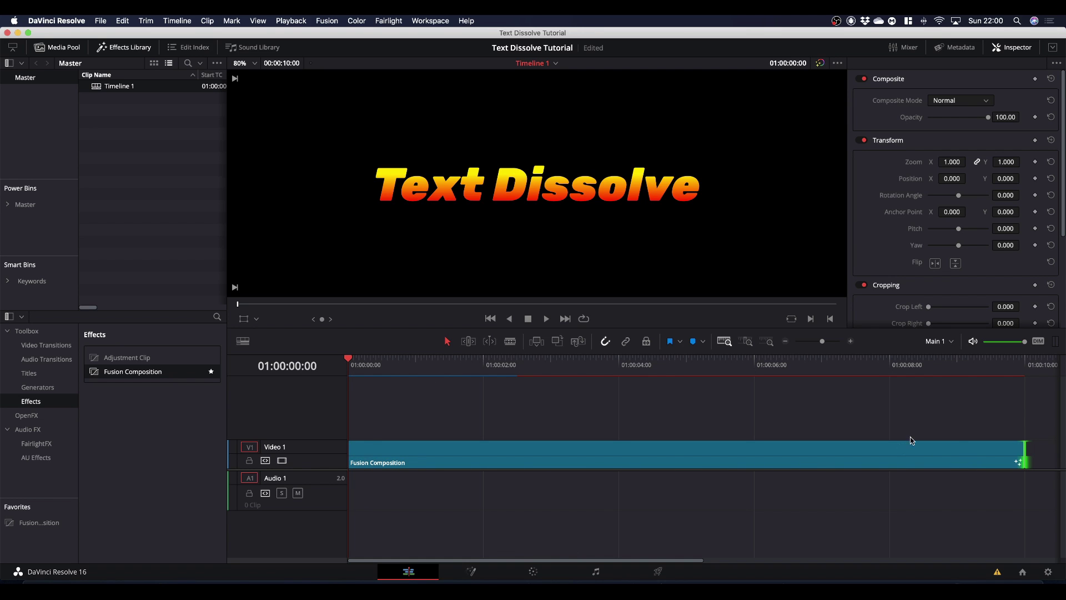
{"action": "left_click", "coordinate": [894, 455]}
{"action": "key", "text": "ctrl+slash"}
{"action": "key", "text": "slash"}
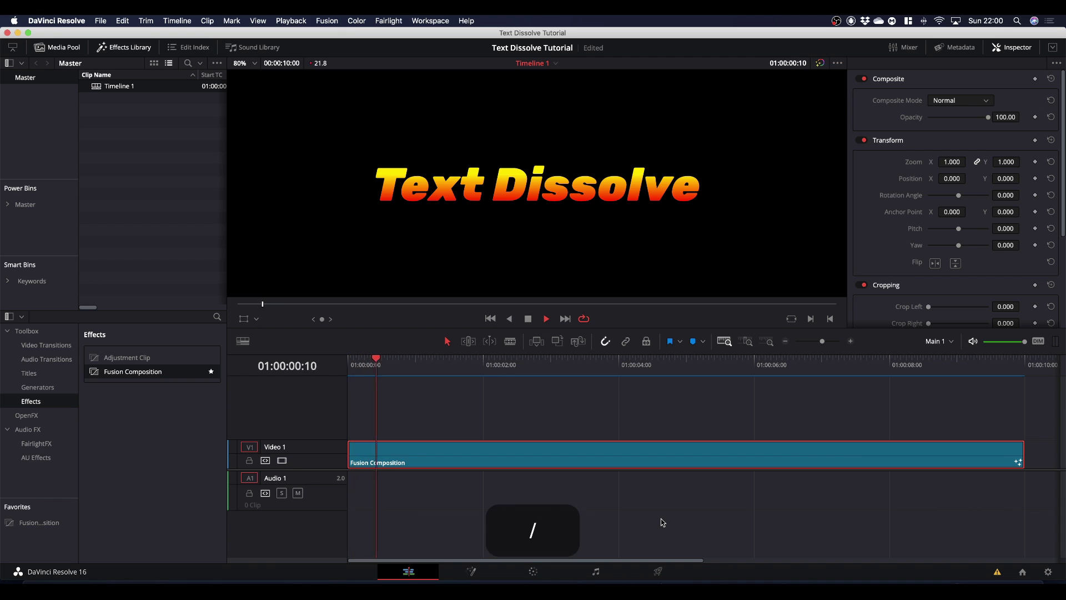